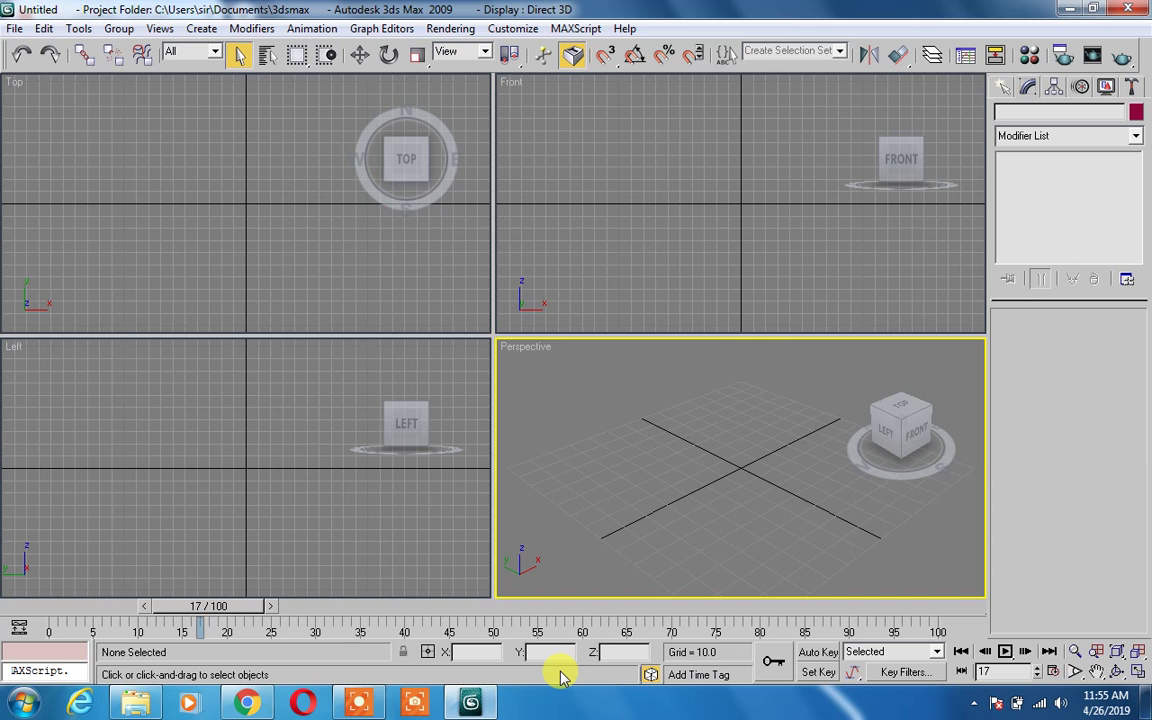
Maximize the Perspective viewport with Alt+W and bring up the object creation options.
key("alt+w")
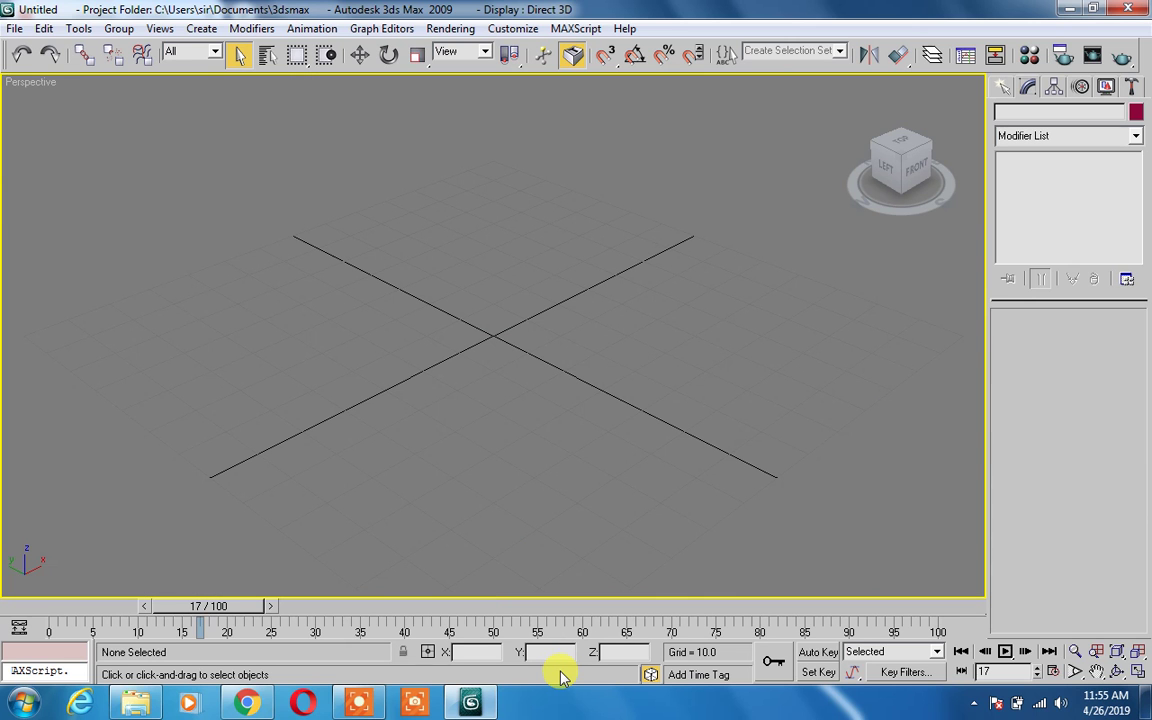
left_click(1006, 88)
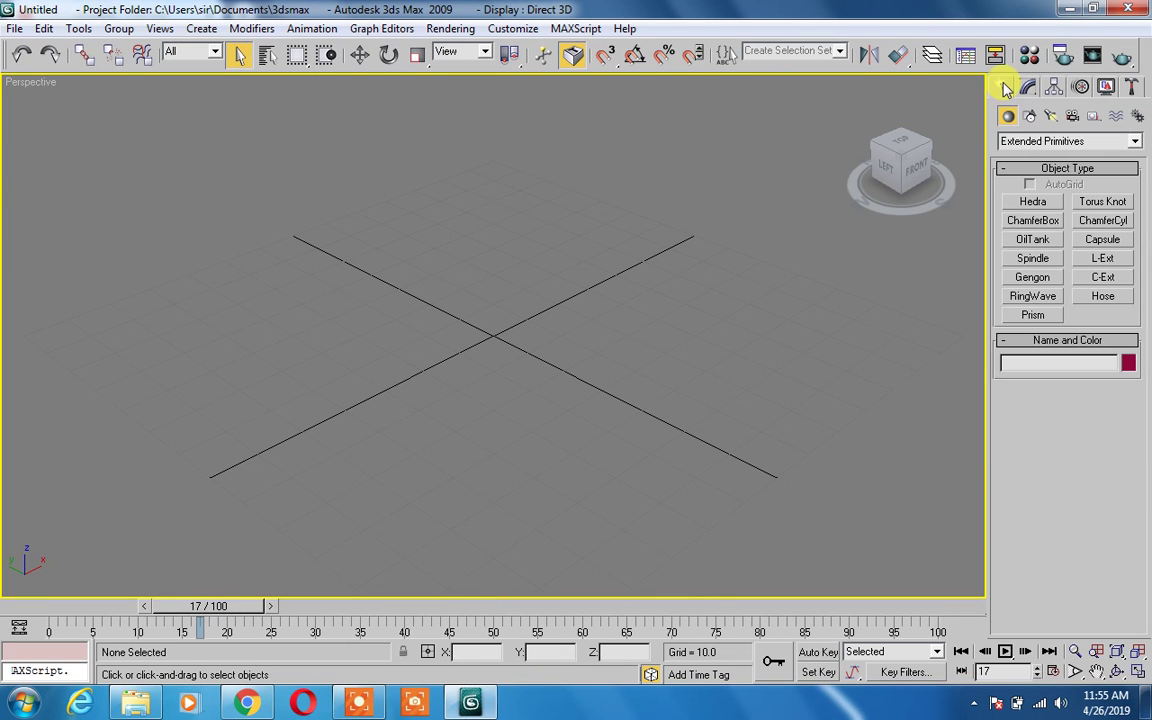
Switch to Standard Primitives and draw a teal cube box at the grid centre.
left_click(1049, 145)
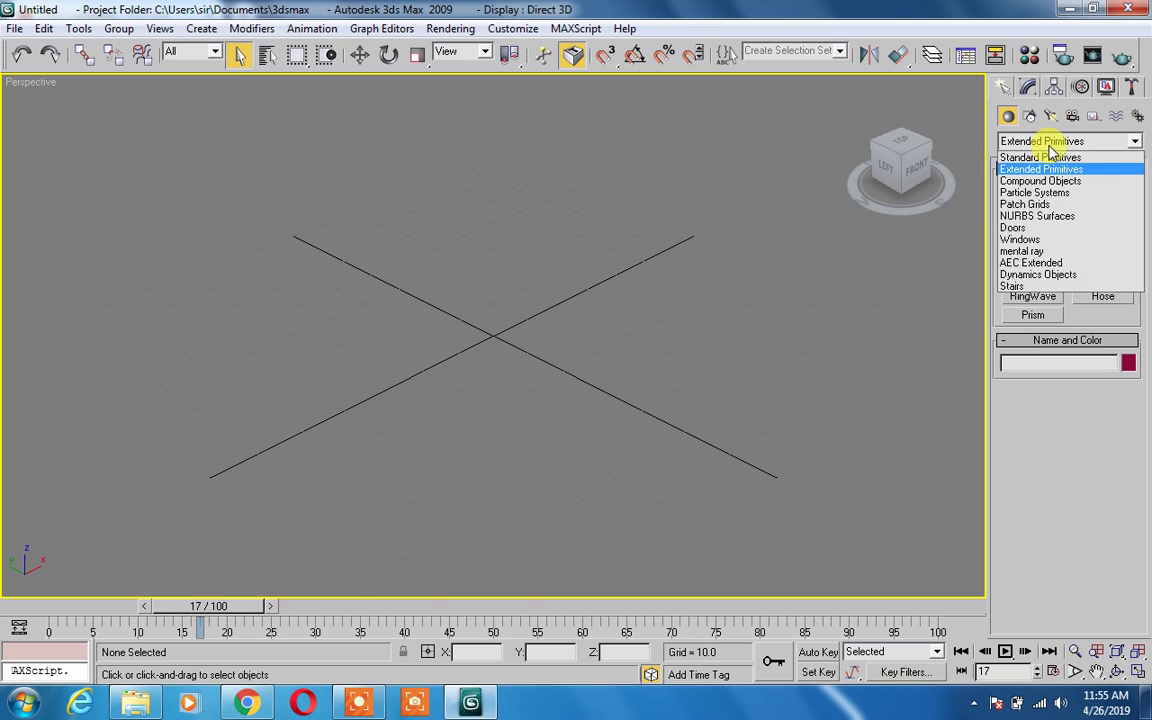
left_click(1040, 157)
left_click(1030, 201)
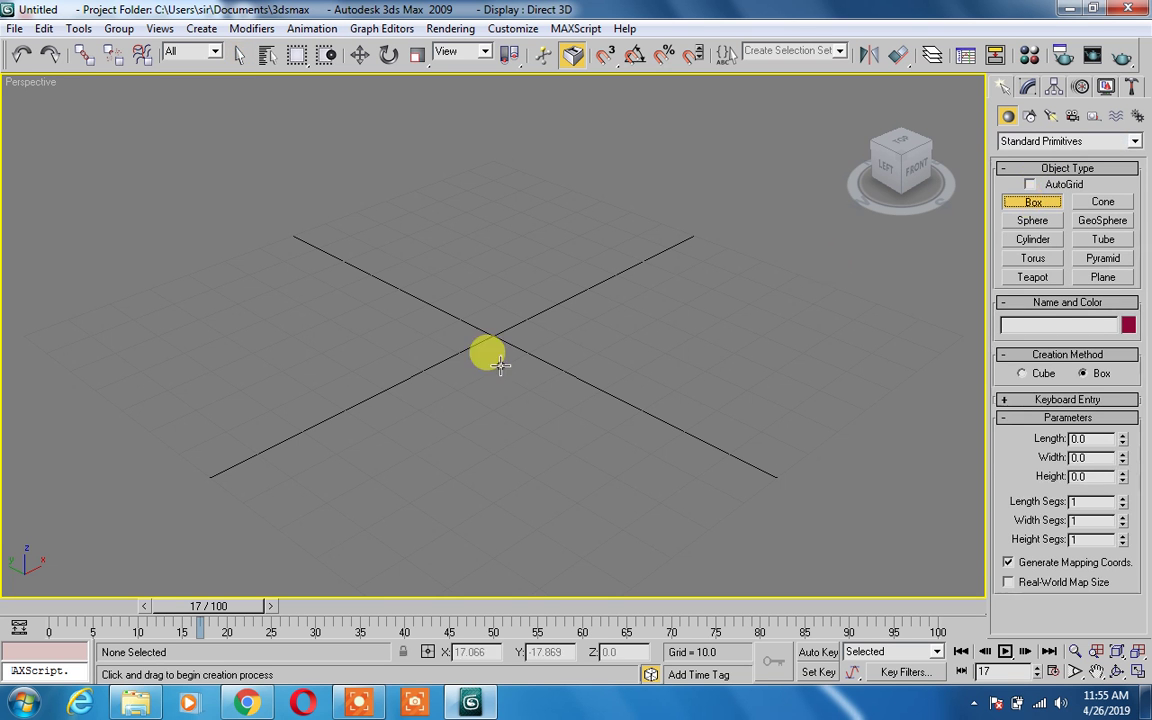
mouse_move(380, 388)
left_mouse_down()
mouse_move(560, 410)
mouse_move(568, 334)
left_mouse_up()
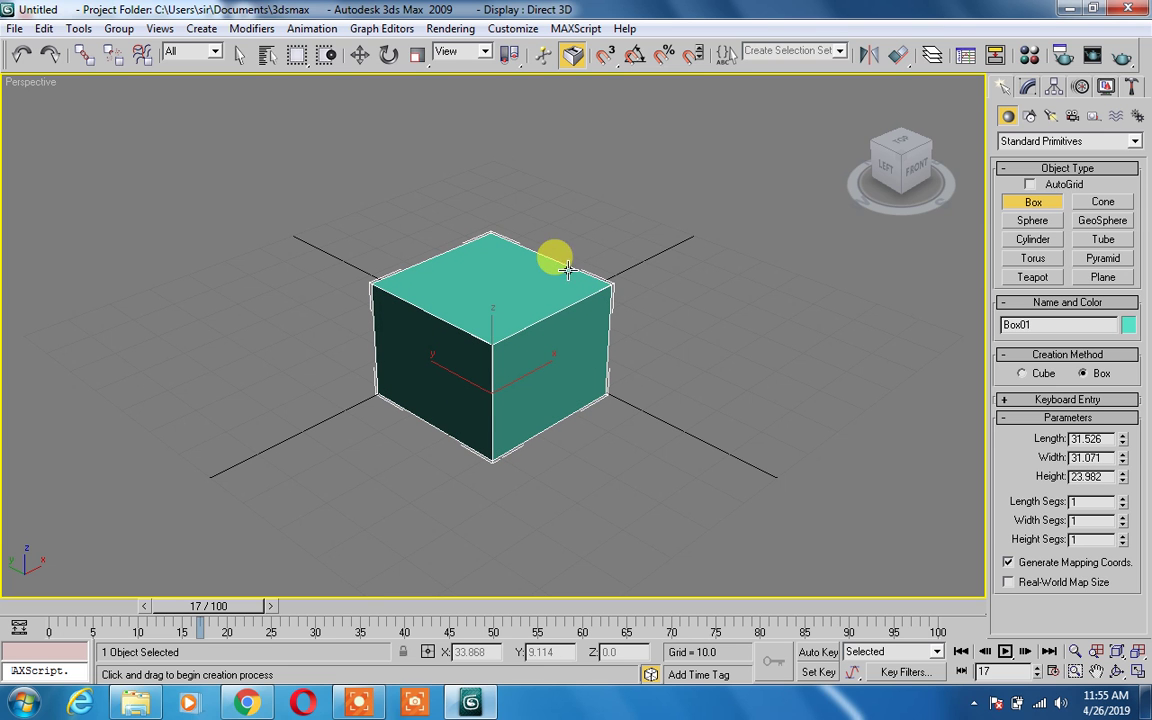
left_click(567, 270)
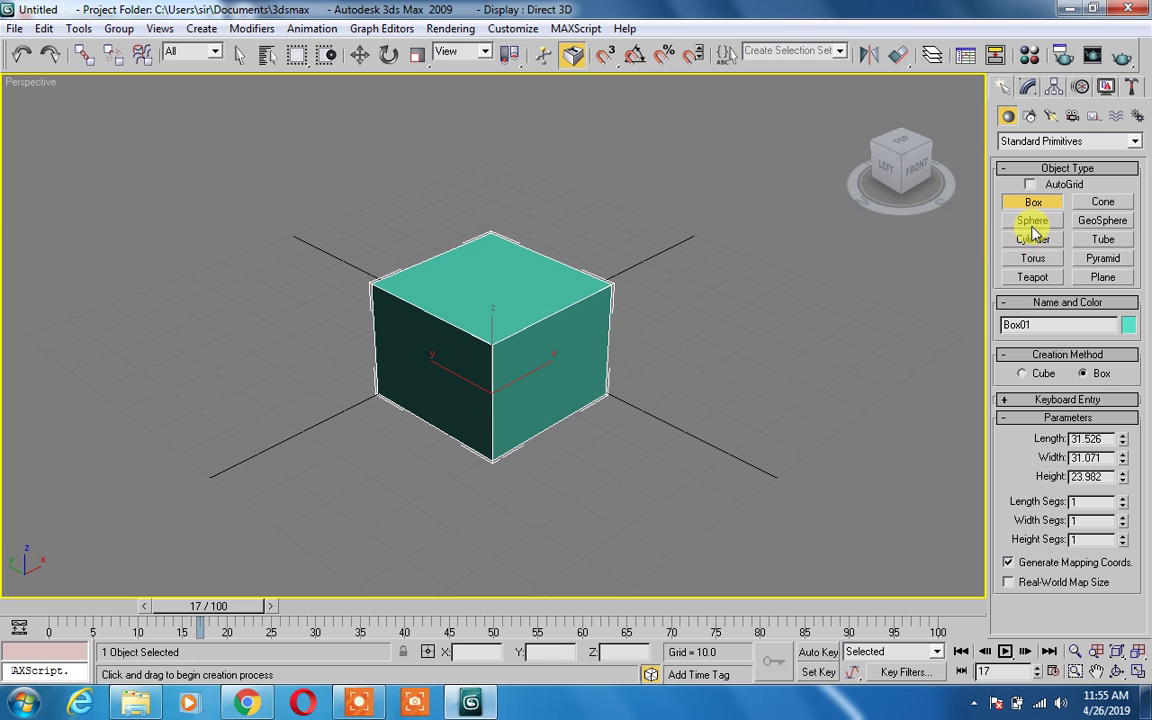
Add a tall purple box and a light-blue box to its right, then exit creation and select the teal box.
left_click(707, 312)
left_click_drag(707, 312, 776, 378)
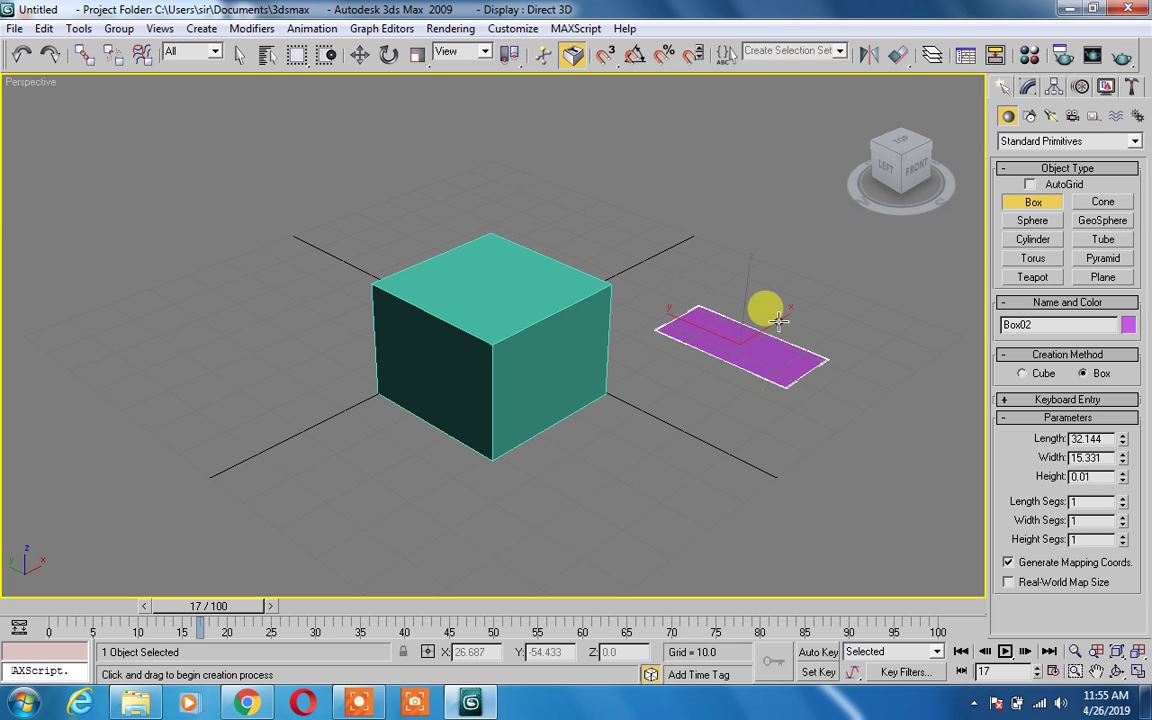
left_click(776, 238)
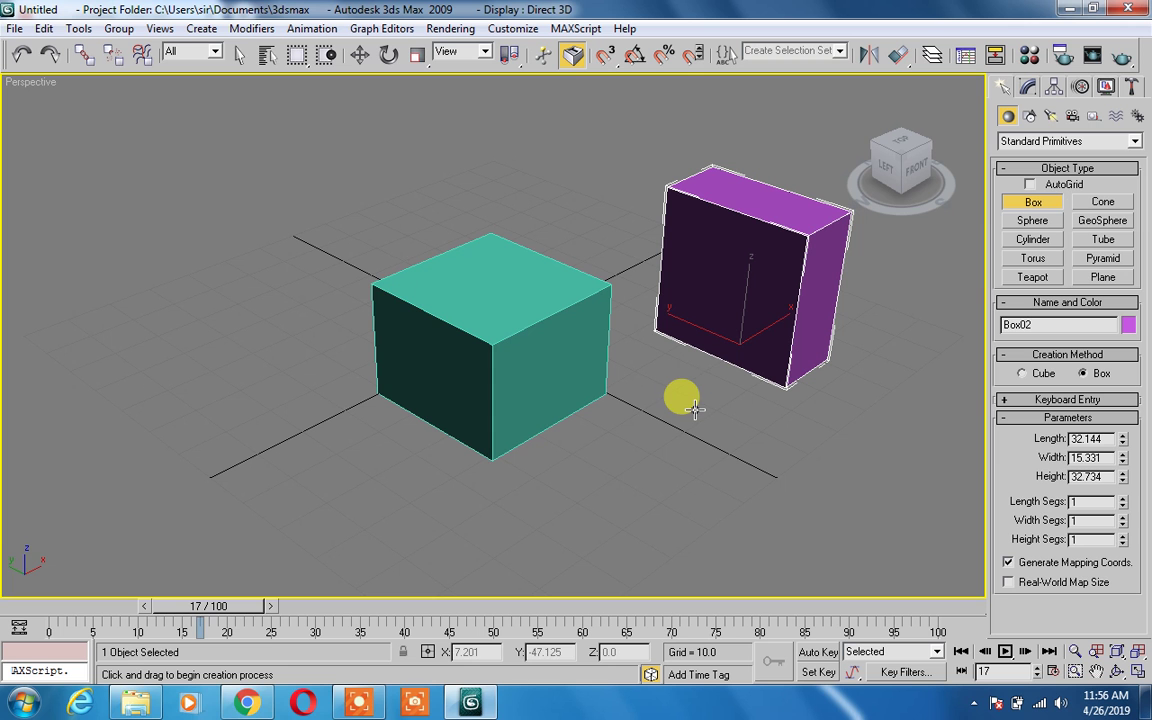
left_click(552, 347)
mouse_move(806, 420)
left_mouse_down()
mouse_move(779, 470)
mouse_move(779, 527)
left_mouse_up()
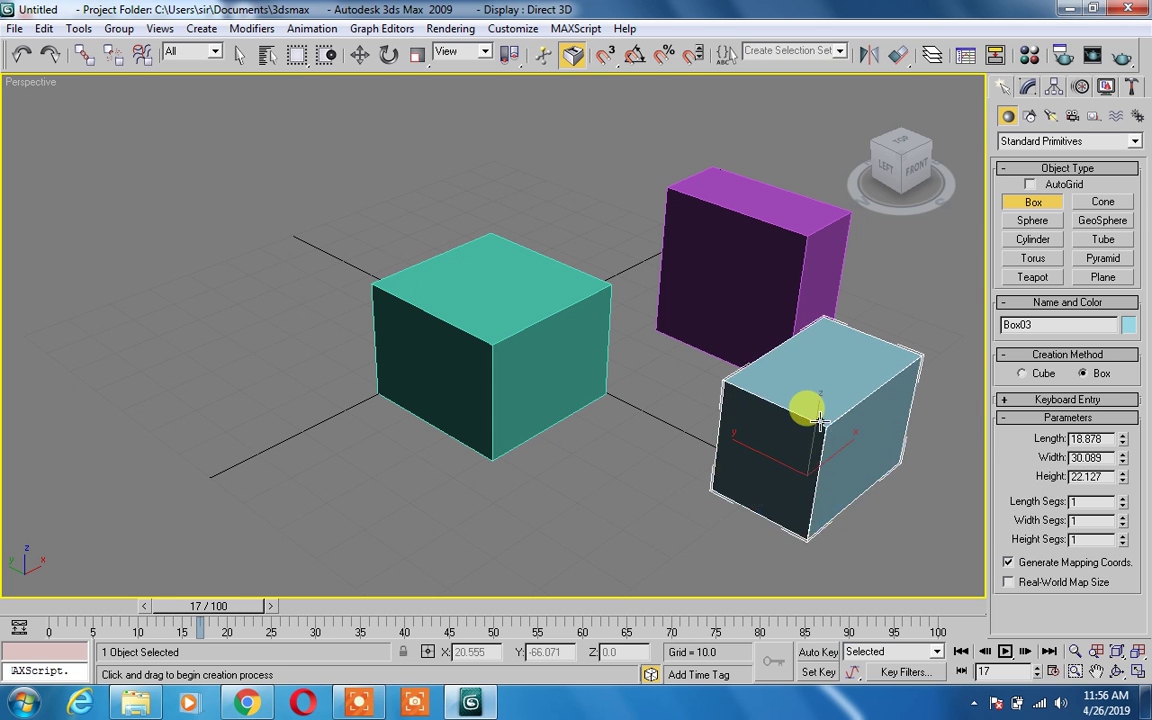
left_click(556, 335)
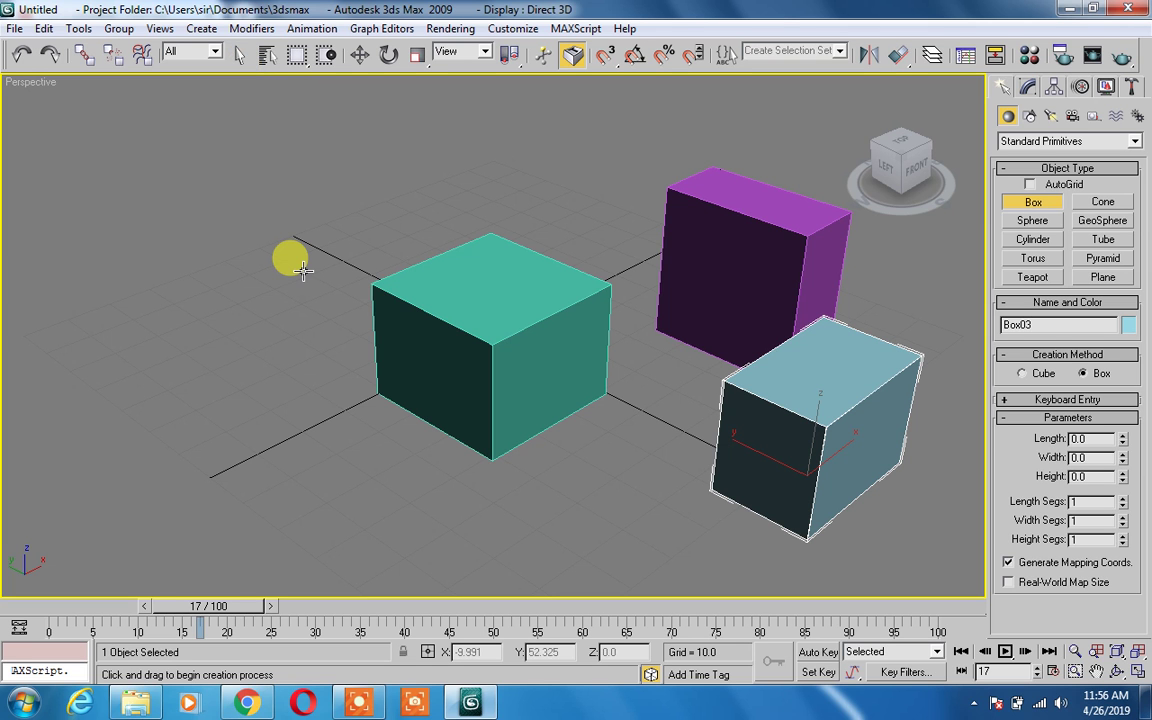
key("q")
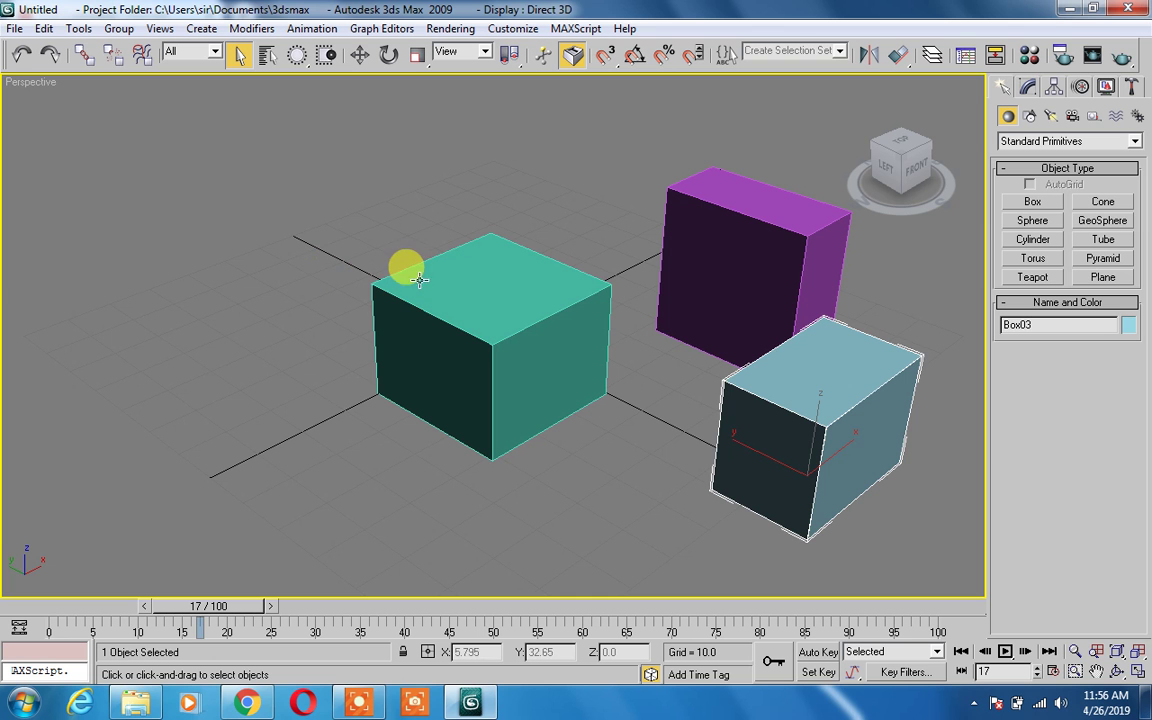
left_click(426, 285)
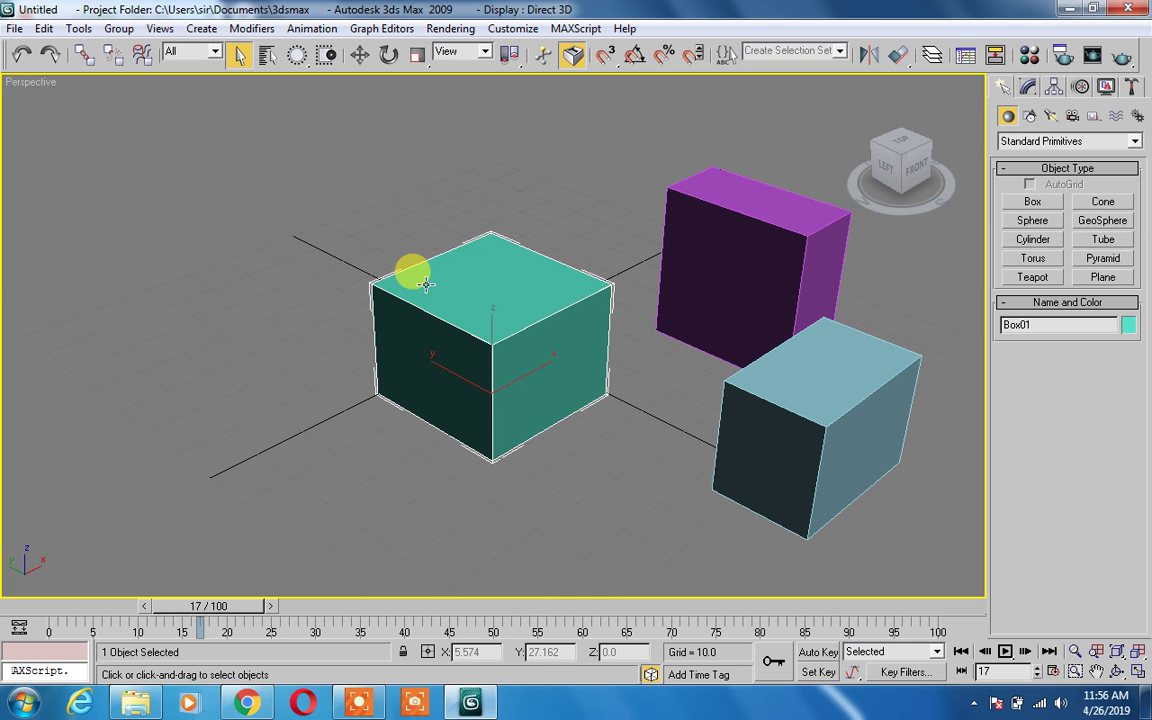
key("super+r")
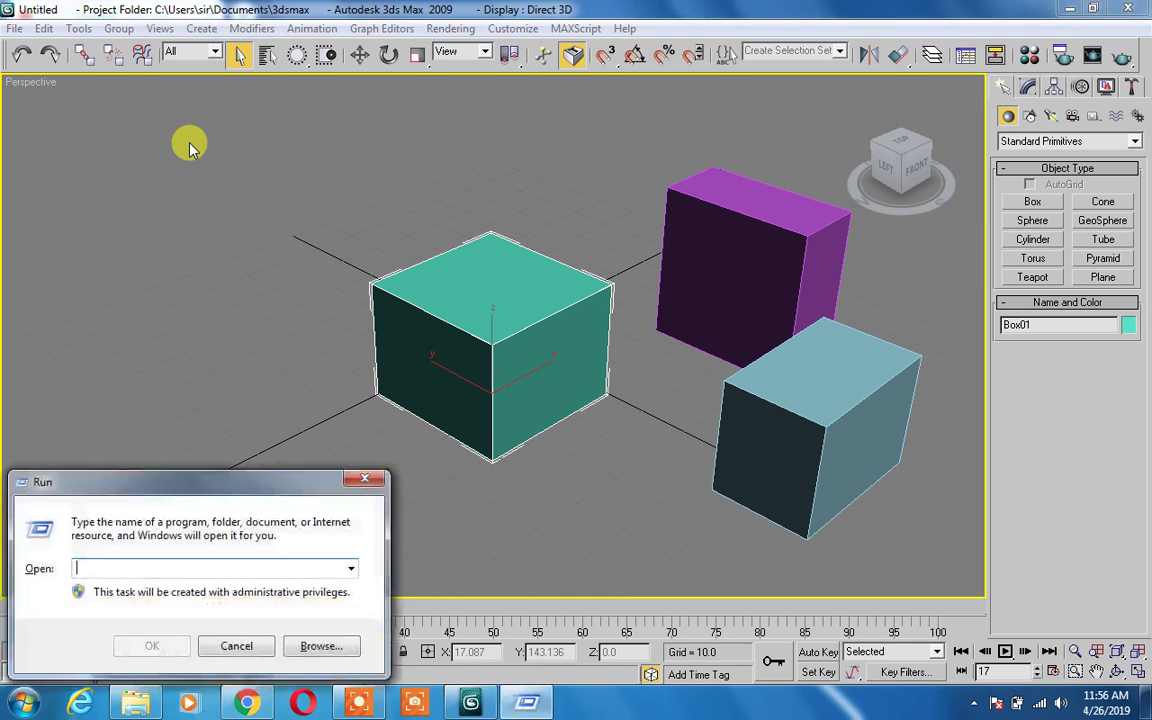
type("notea")
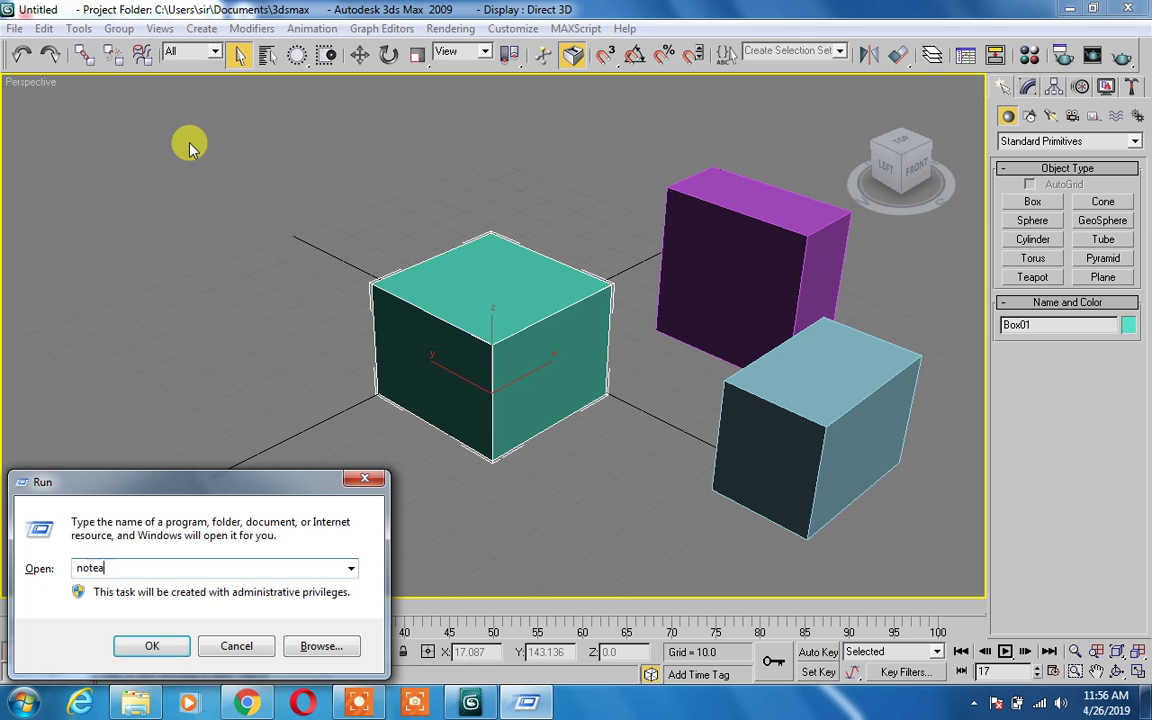
type("ad")
key("Return")
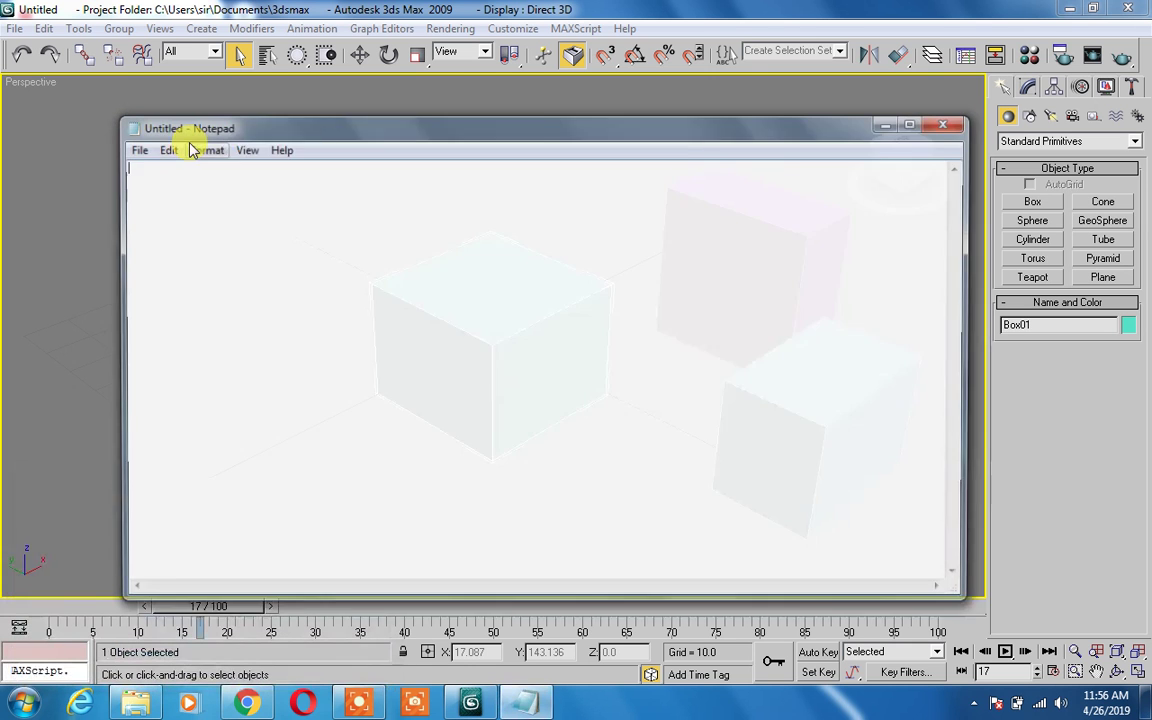
left_click(190, 148)
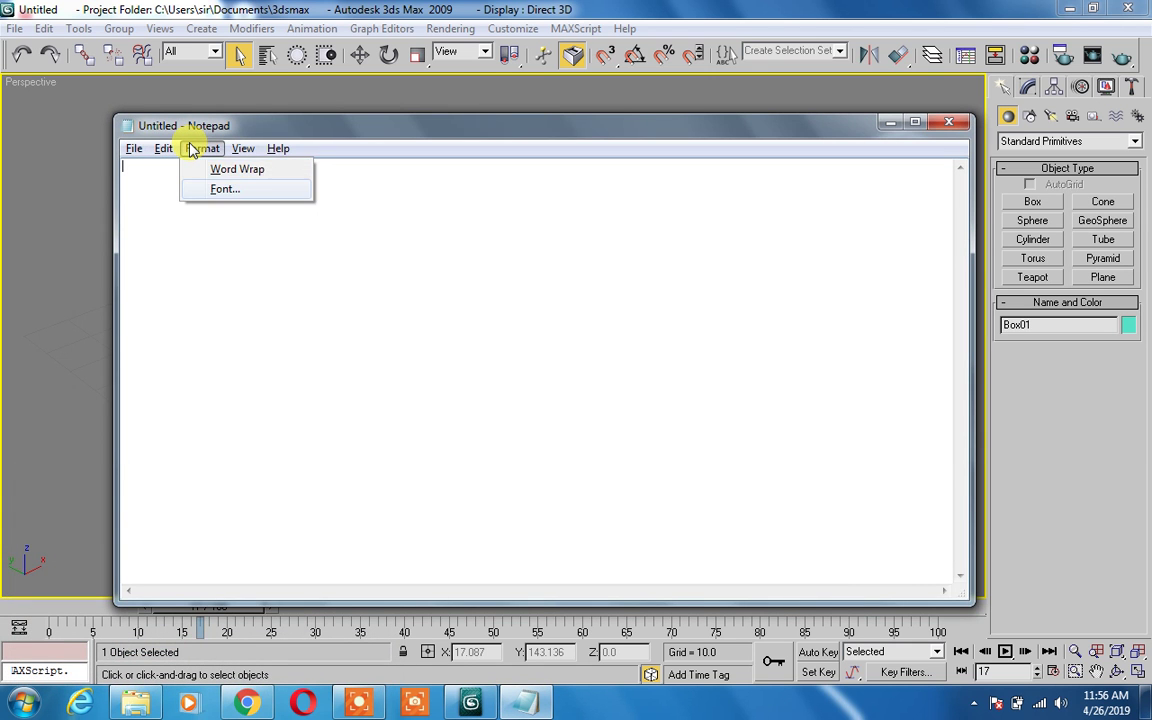
left_click(188, 142)
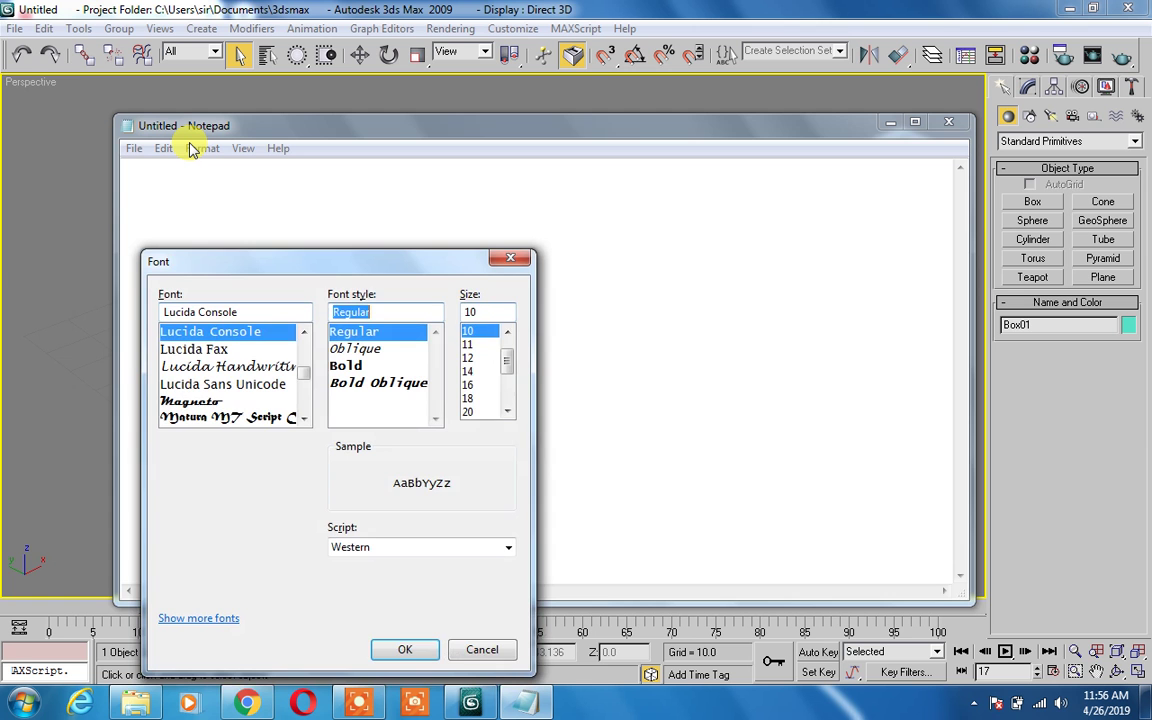
type("72")
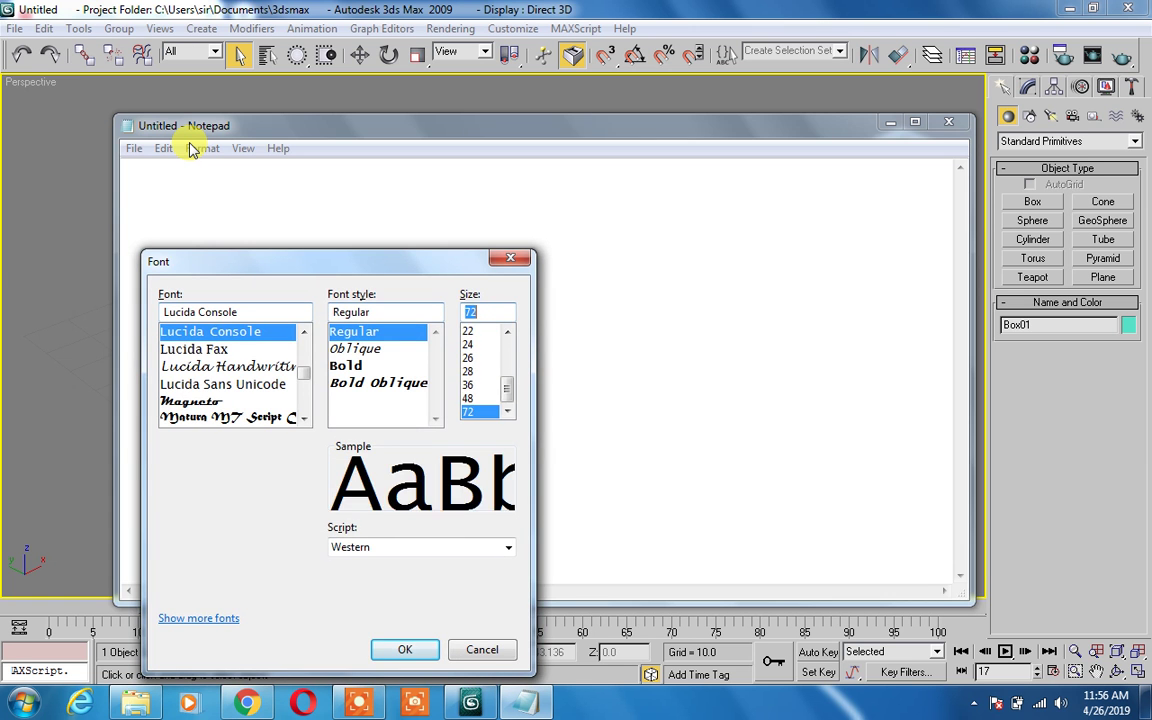
key("Return")
type("q")
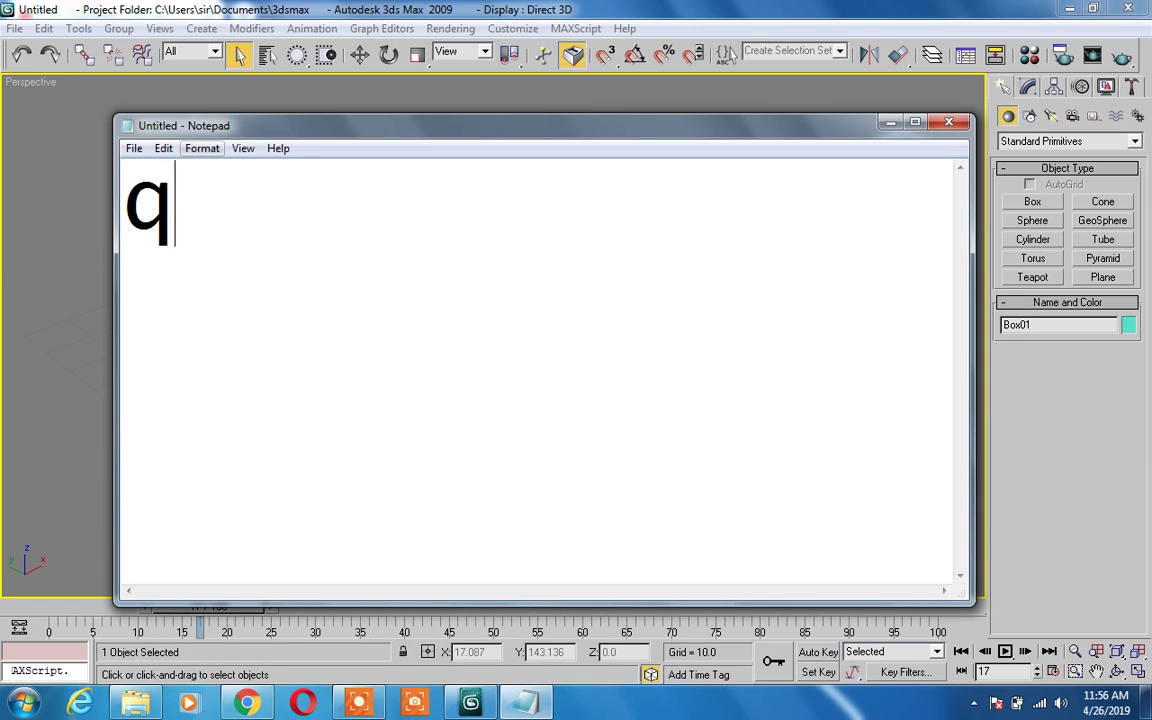
key("BackSpace")
type("Q")
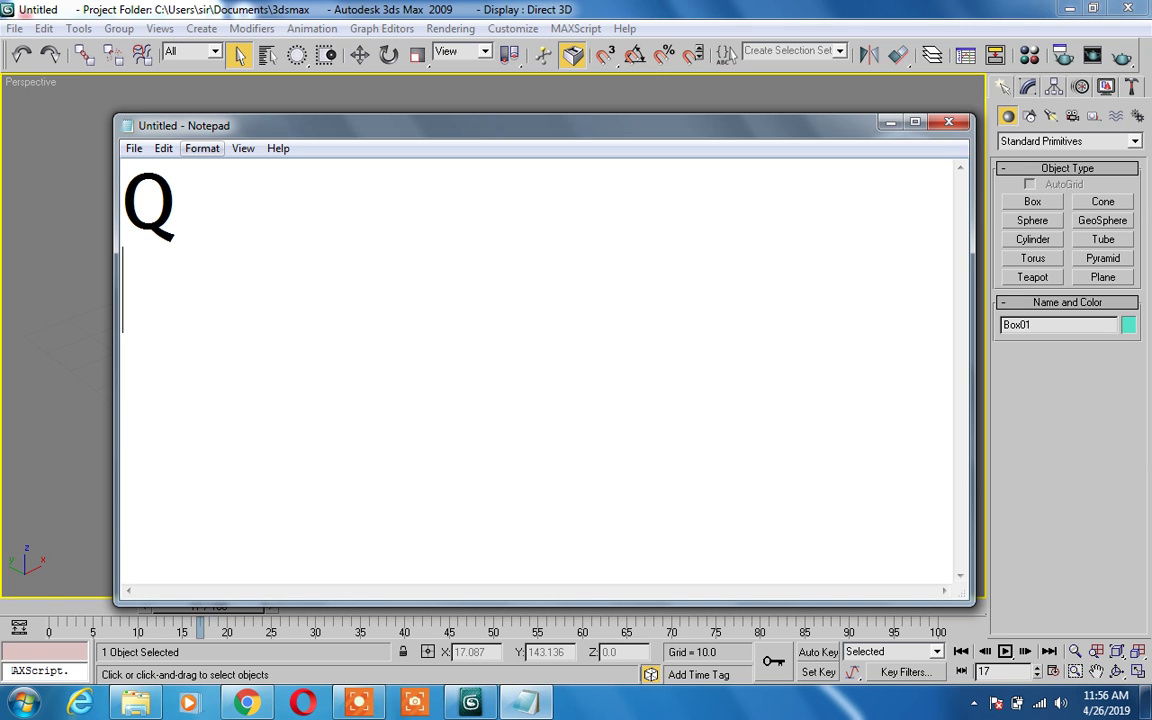
key("alt+Tab")
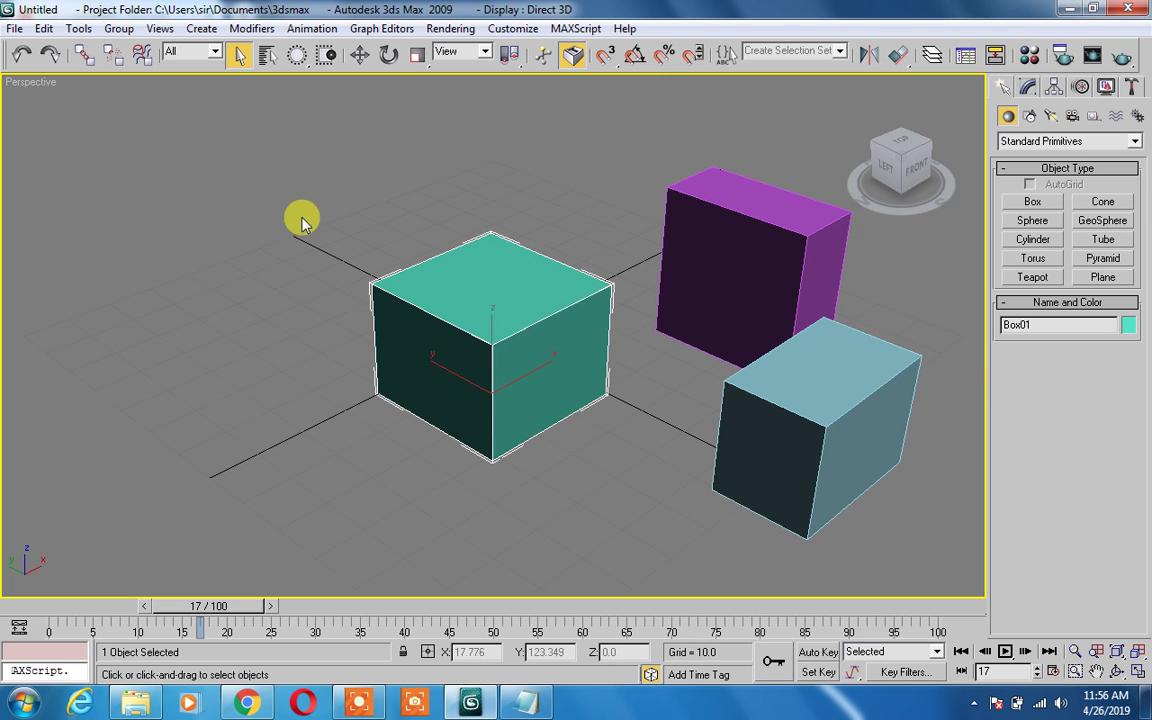
left_click(705, 272)
left_click(790, 410)
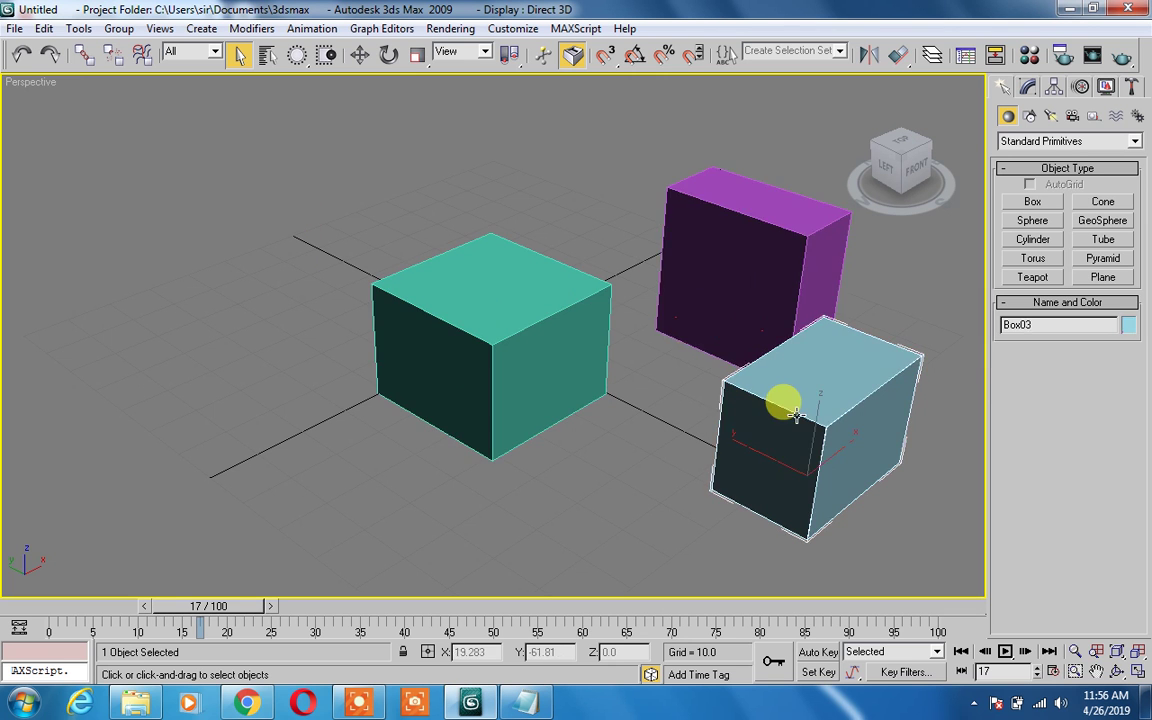
left_click(488, 333)
left_click(803, 256)
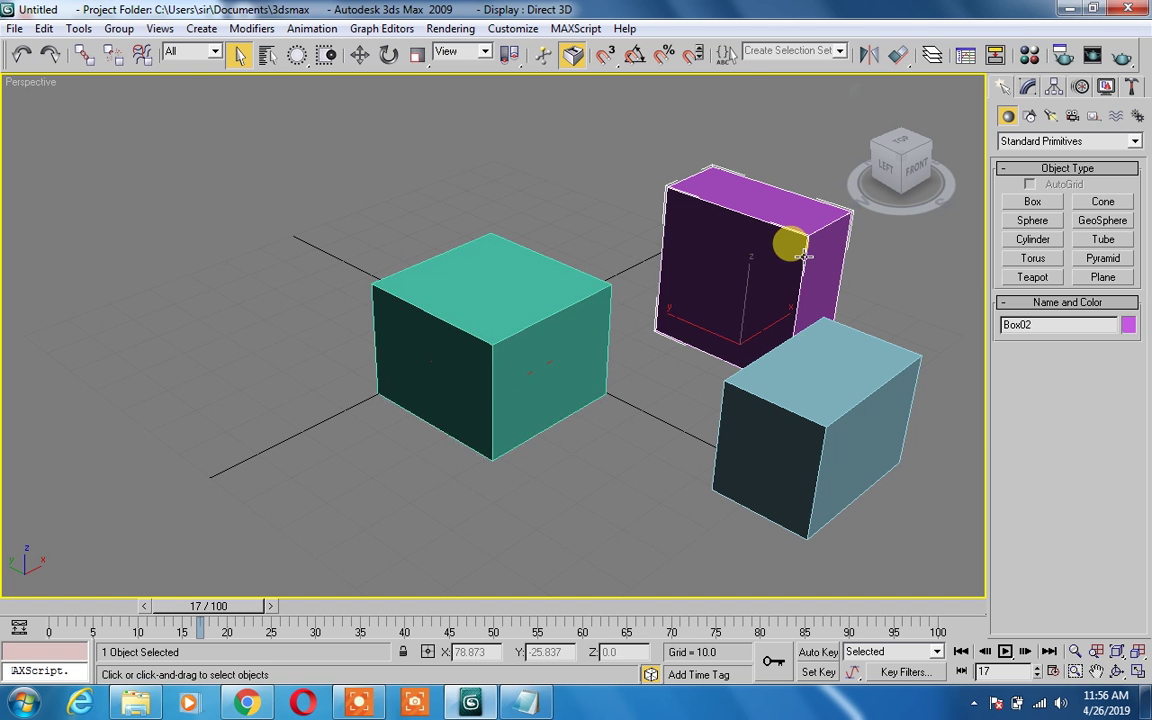
left_click(779, 390)
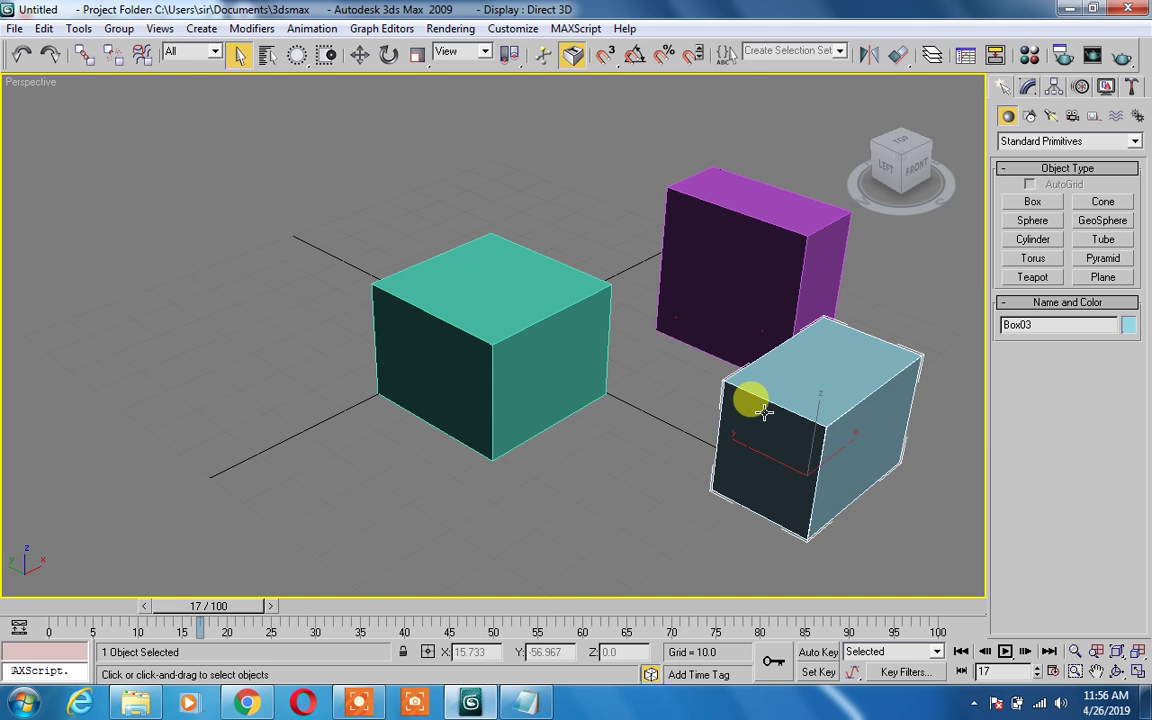
left_click(527, 319)
left_click(710, 278)
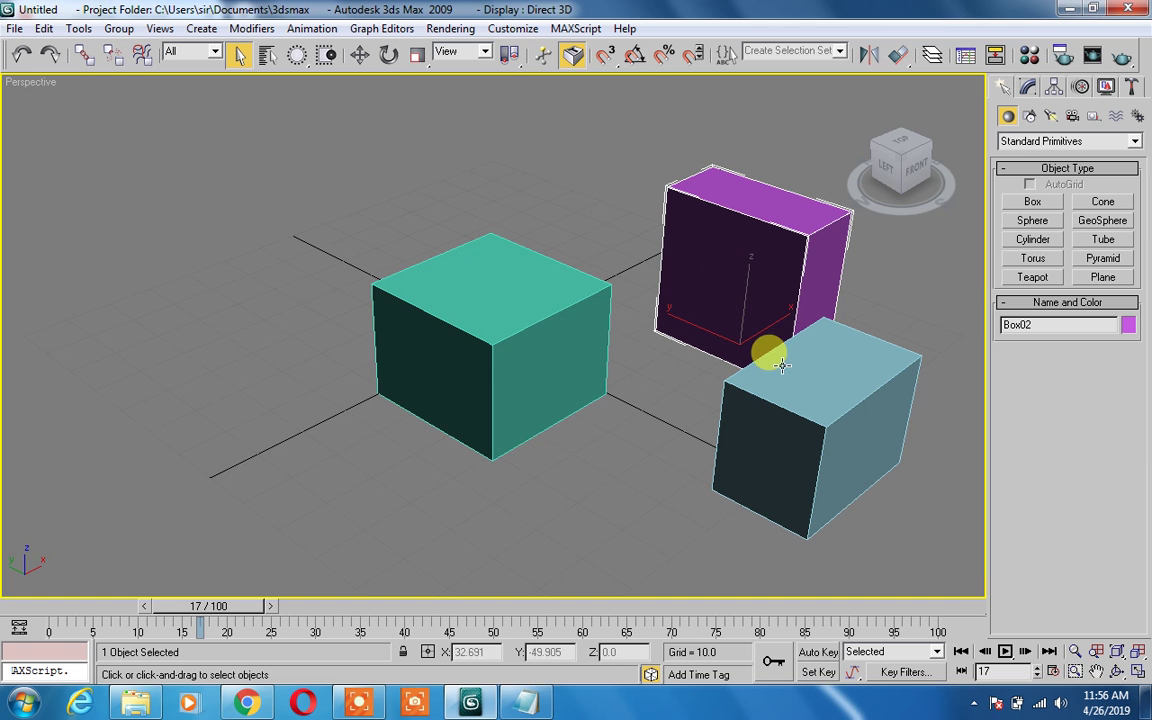
left_click(508, 322)
left_click(757, 420)
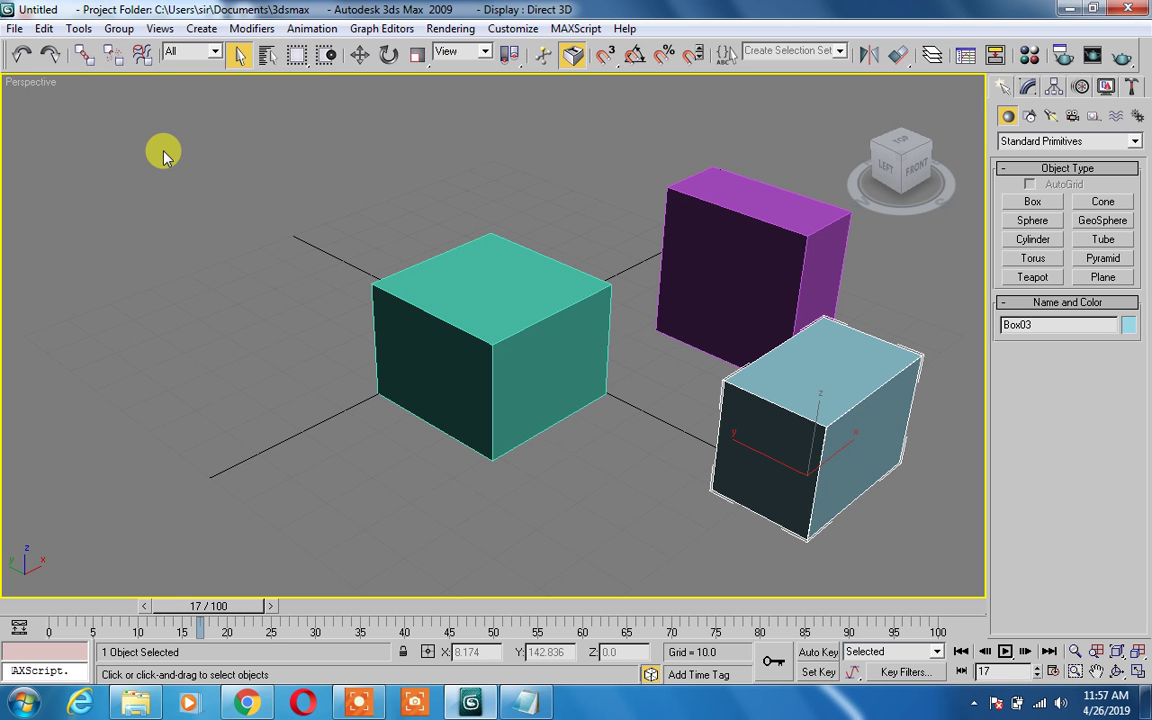
Select and deselect the teal box using rectangular, then circular selection regions.
left_click_drag(163, 151, 575, 517)
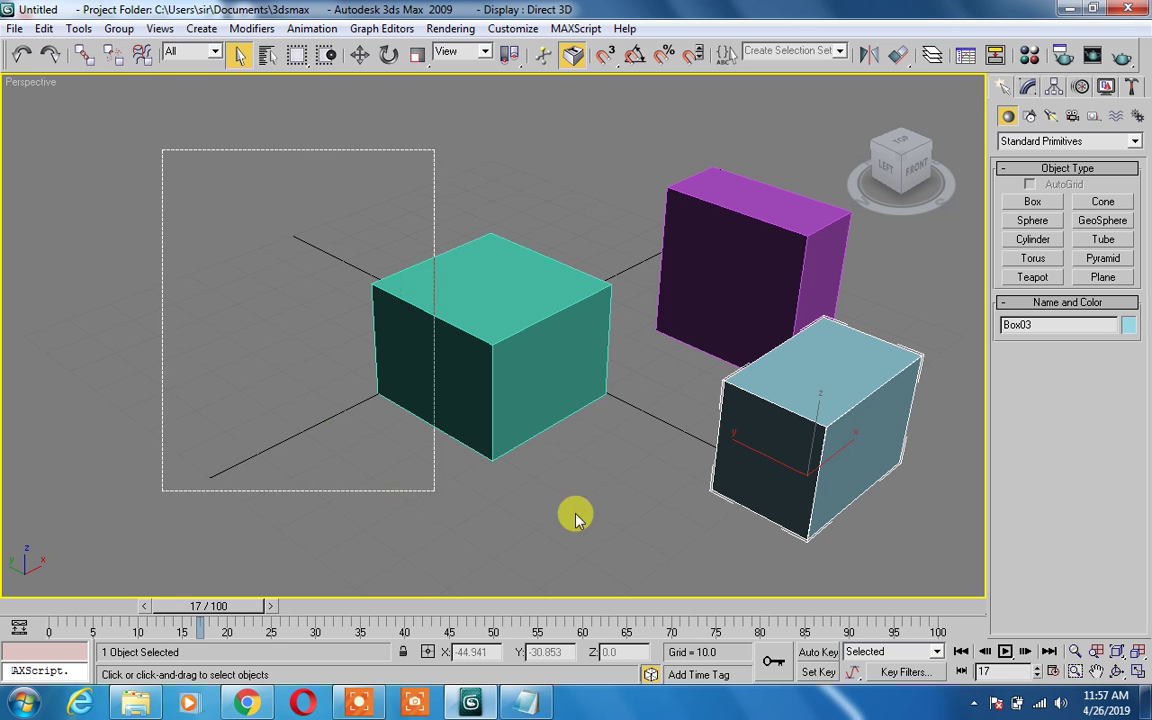
left_click_drag(575, 517, 632, 531)
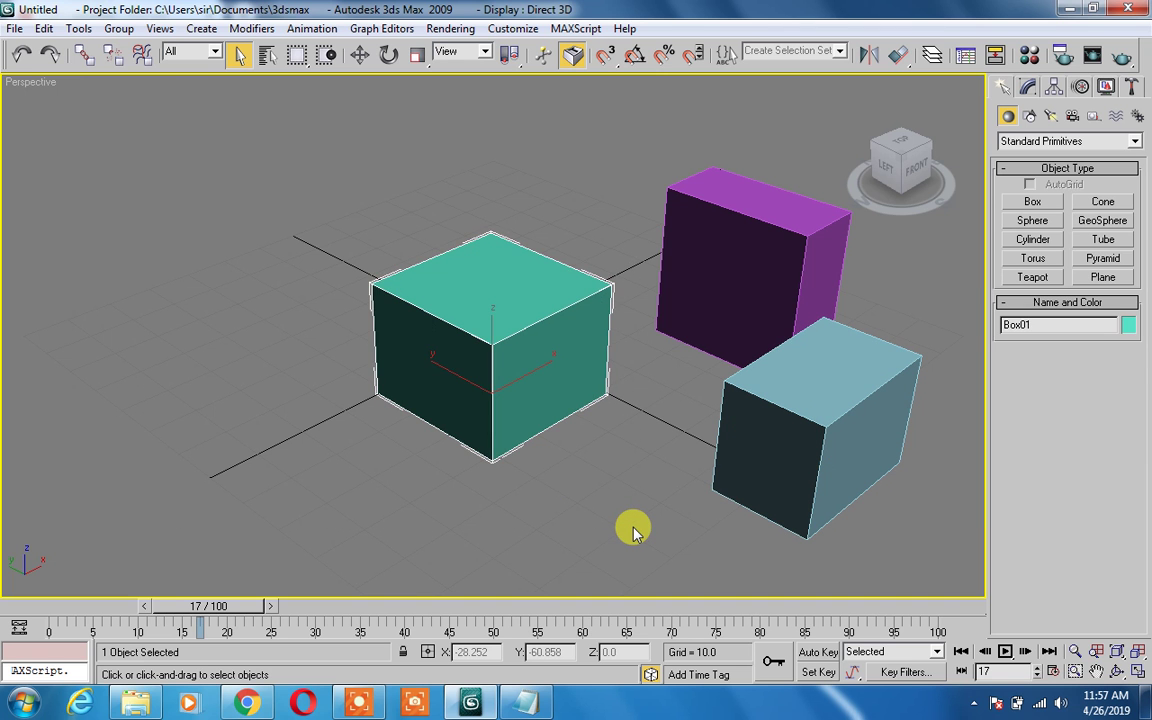
left_click(632, 531)
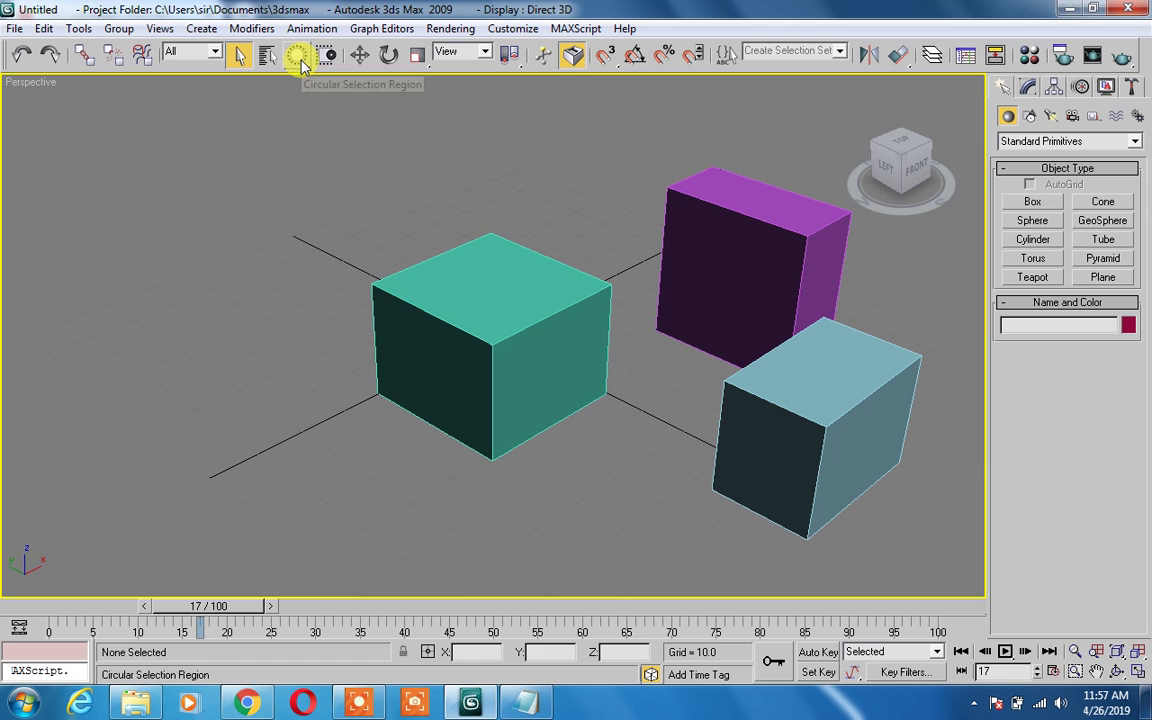
mouse_move(176, 258)
left_mouse_down()
mouse_move(347, 472)
mouse_move(270, 355)
left_mouse_up()
left_click_drag(382, 217, 530, 393)
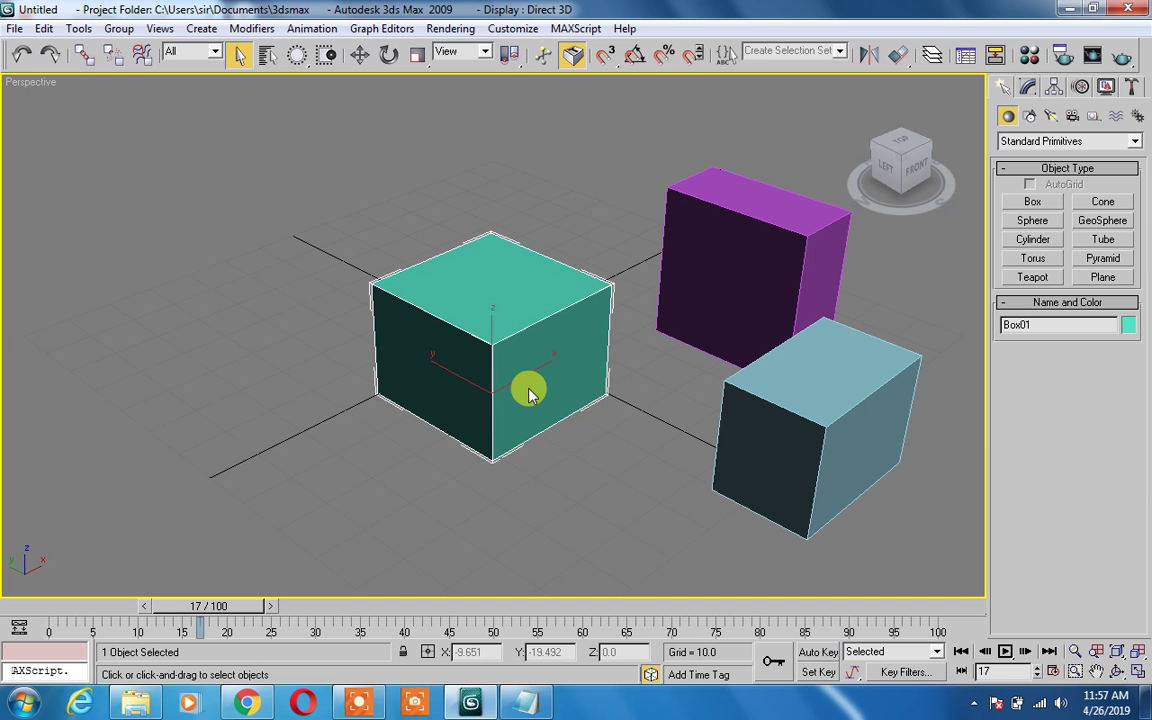
left_click(522, 232)
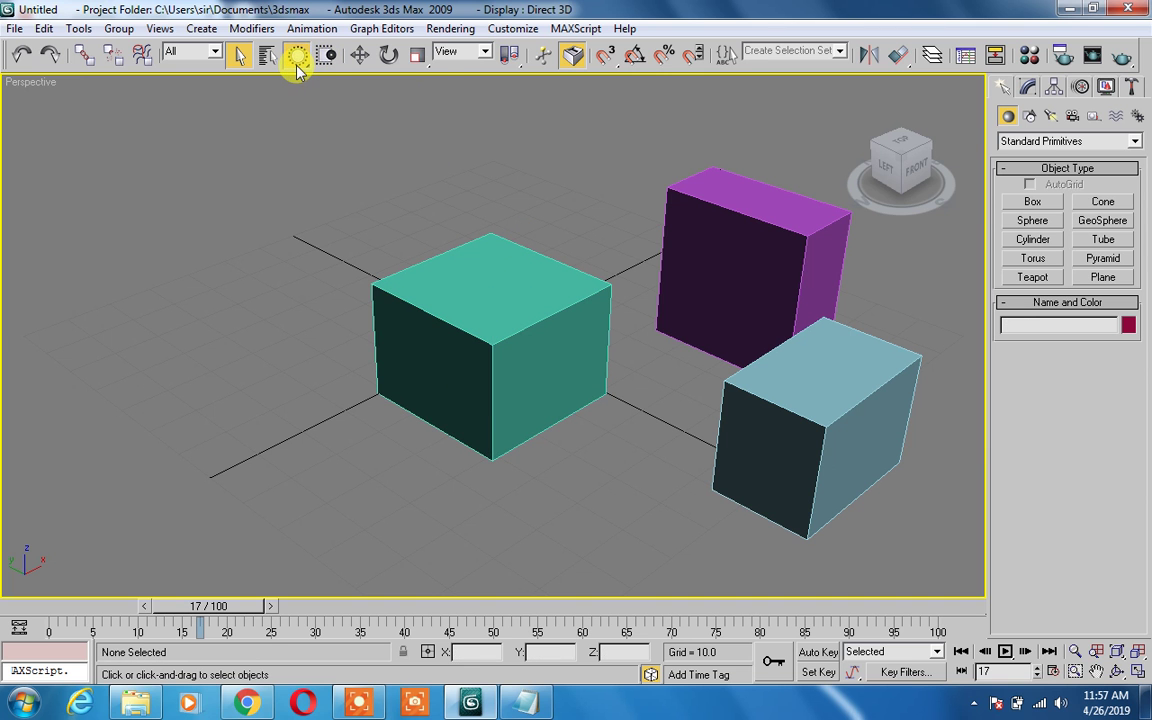
Switch to Fence Selection Region and fence-select the teal box.
left_click_drag(296, 66, 299, 140)
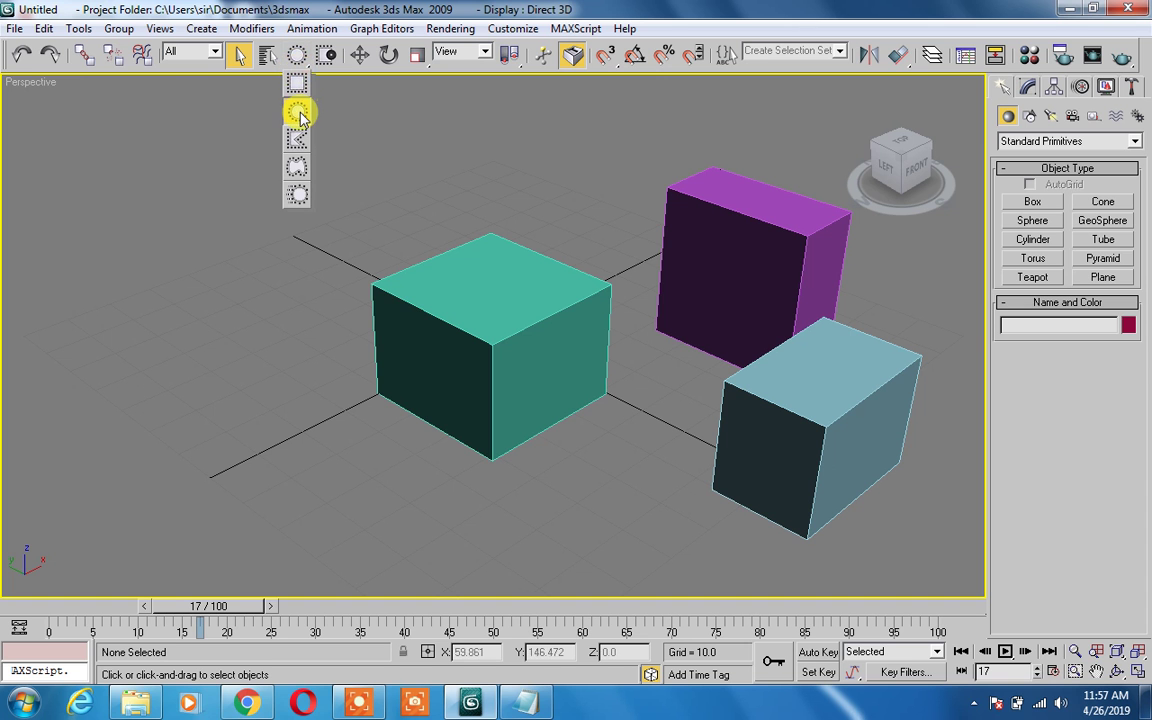
left_click_drag(313, 220, 503, 203)
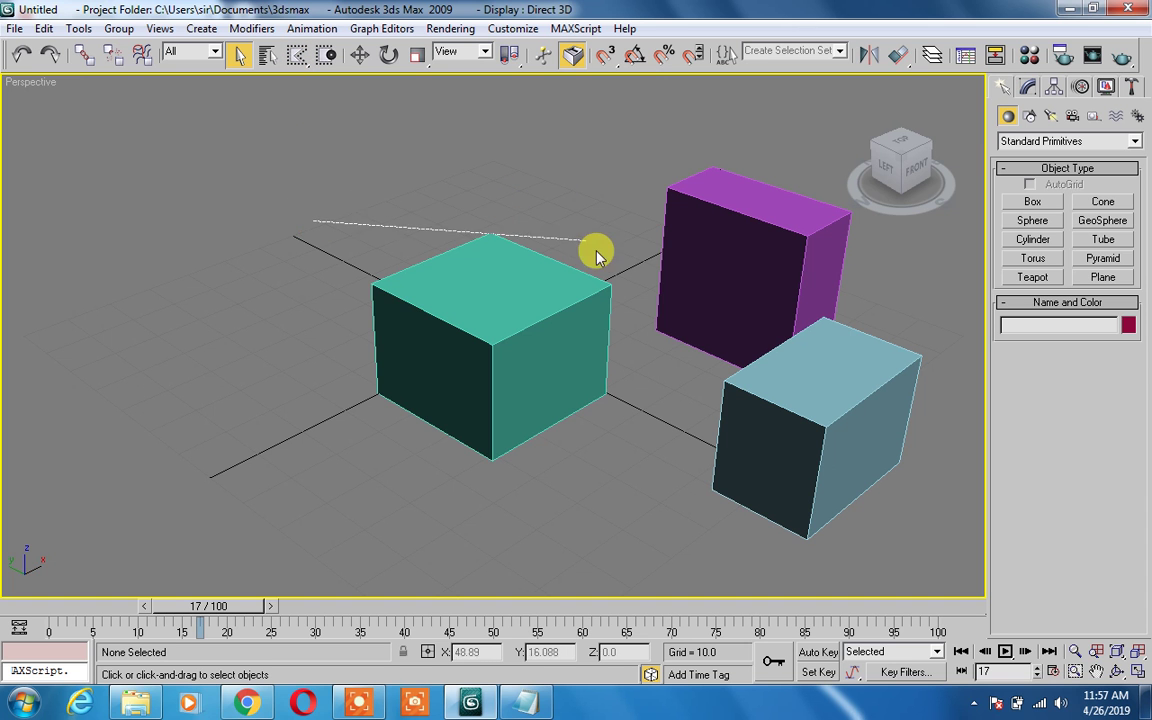
left_click_drag(503, 203, 586, 212)
left_click(628, 278)
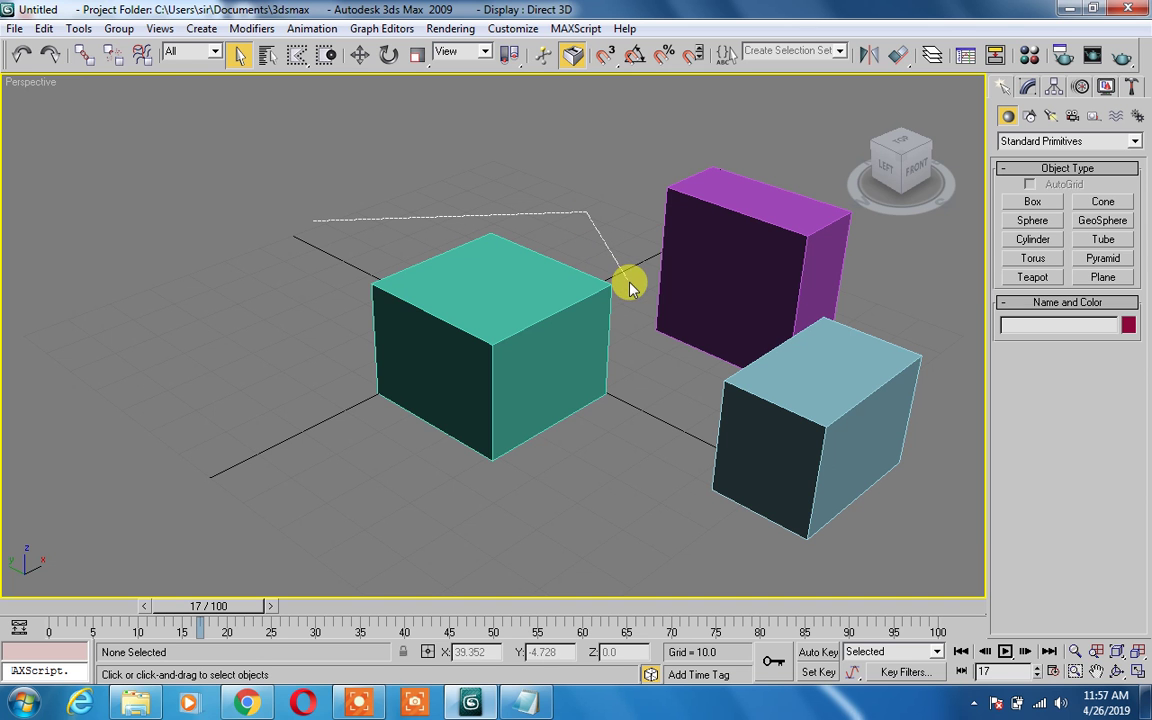
left_click(641, 380)
left_click(593, 497)
left_click(430, 504)
left_click(327, 314)
left_click(313, 219)
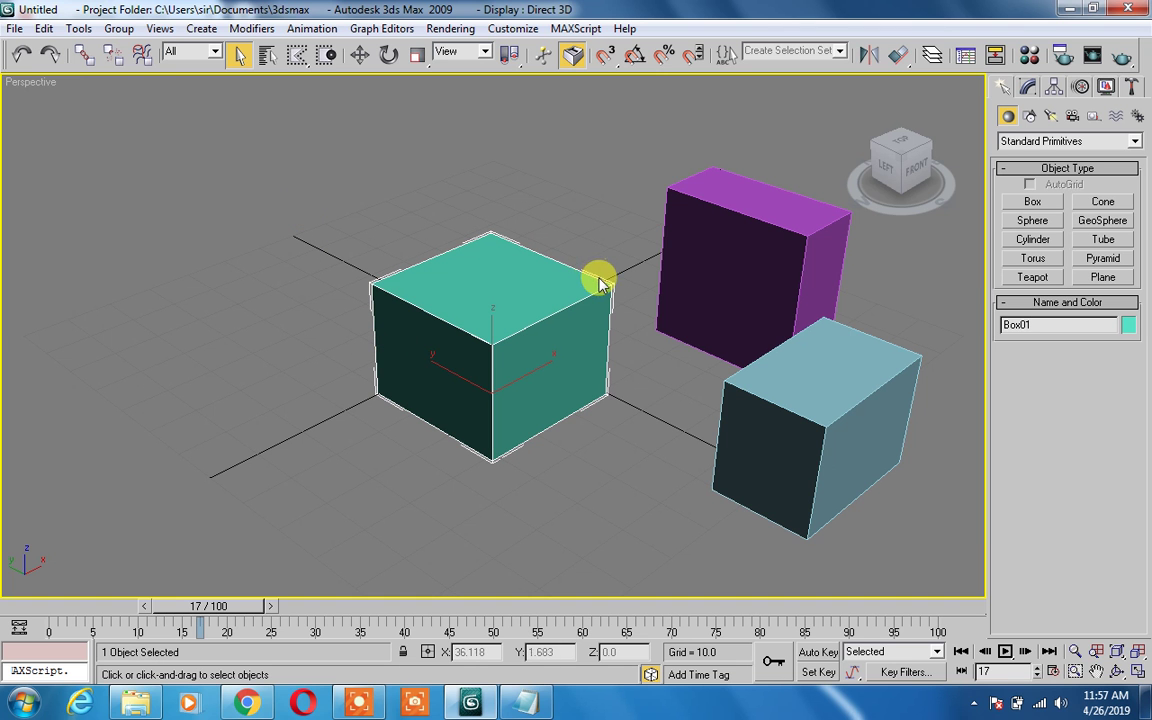
Fence-select the purple and light-blue boxes, pick only the purple one, then choose Lasso region.
left_click_drag(661, 383, 630, 305)
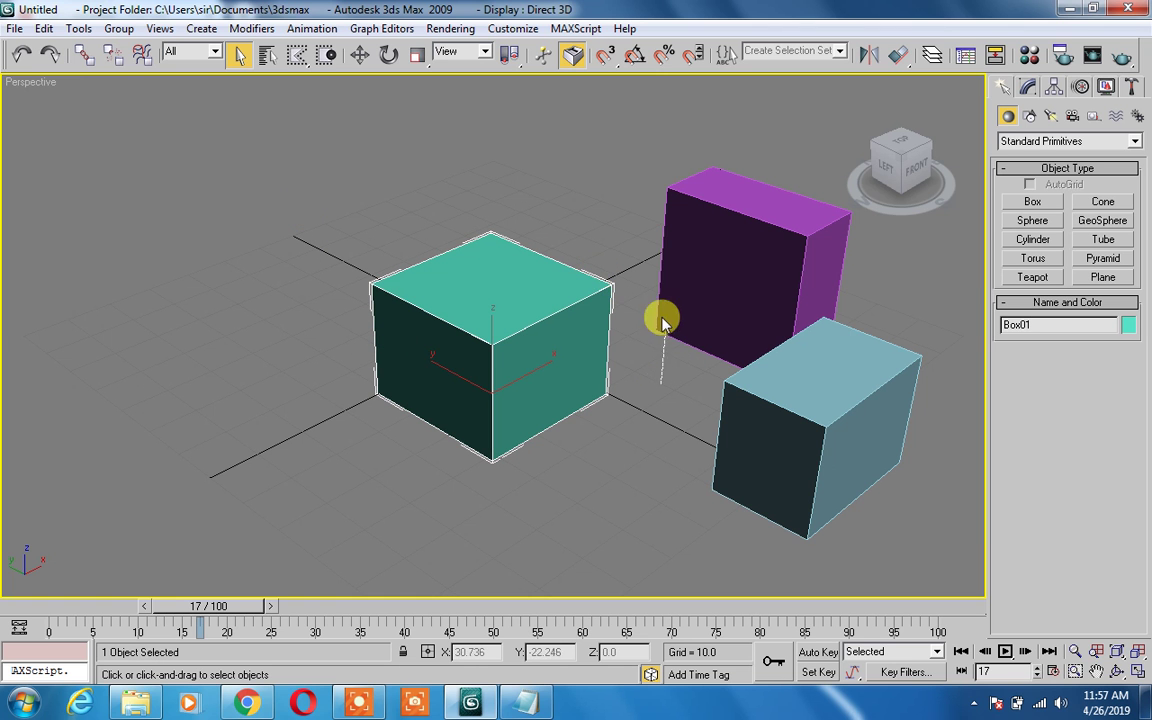
left_click(722, 140)
left_click(866, 212)
left_click(803, 318)
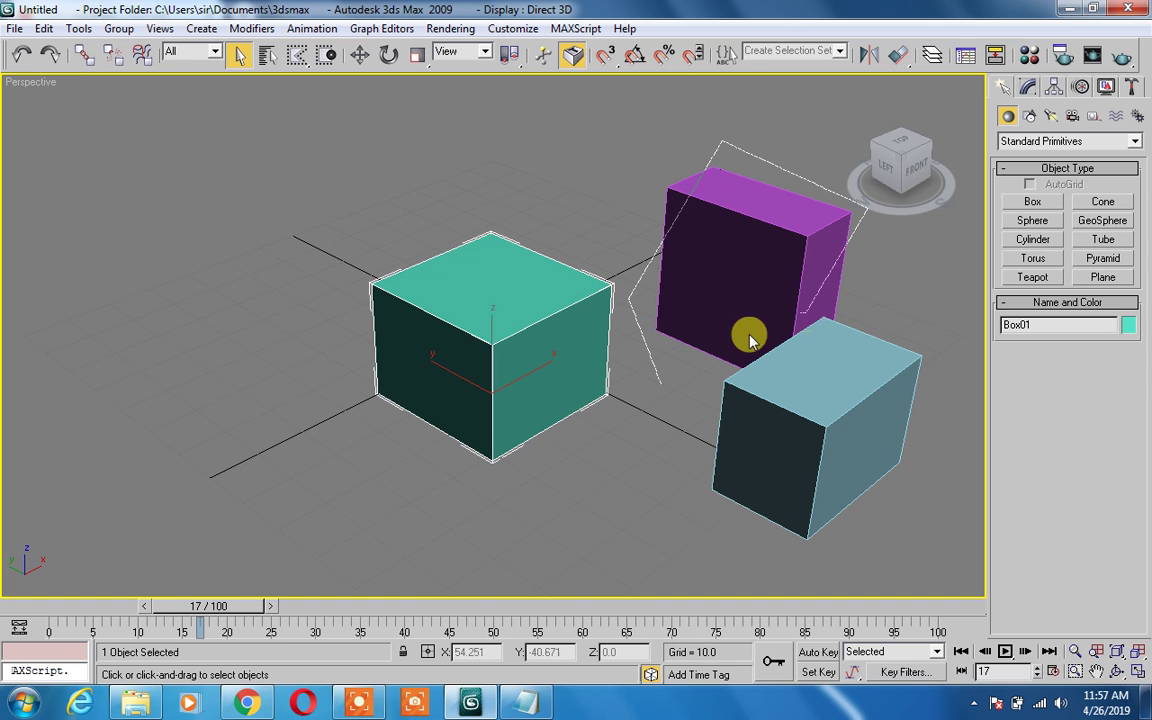
double_click(648, 376)
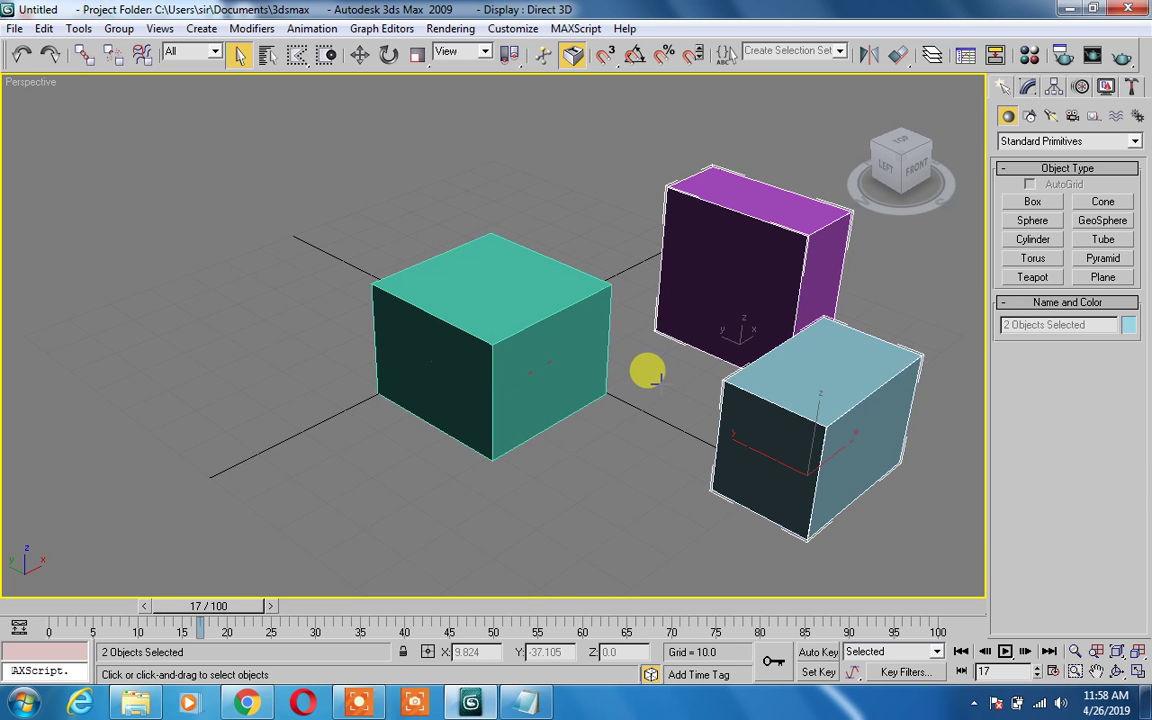
left_click(710, 302)
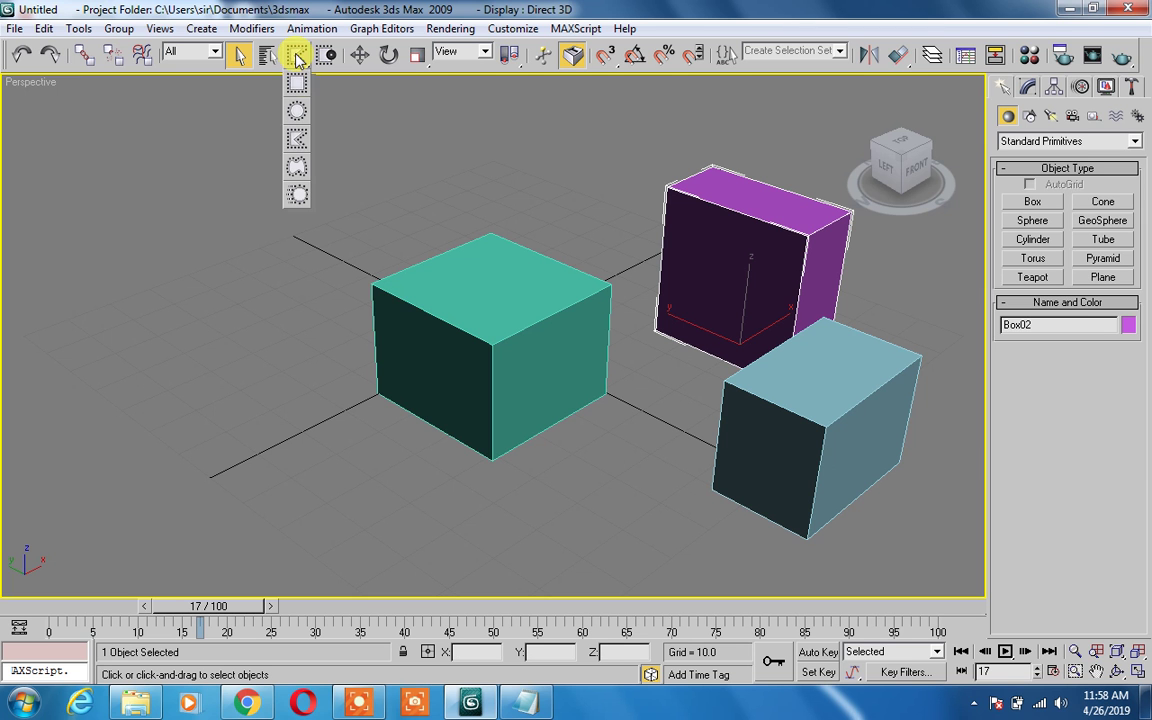
mouse_move(297, 60)
left_mouse_down()
mouse_move(293, 172)
mouse_move(185, 125)
left_mouse_up()
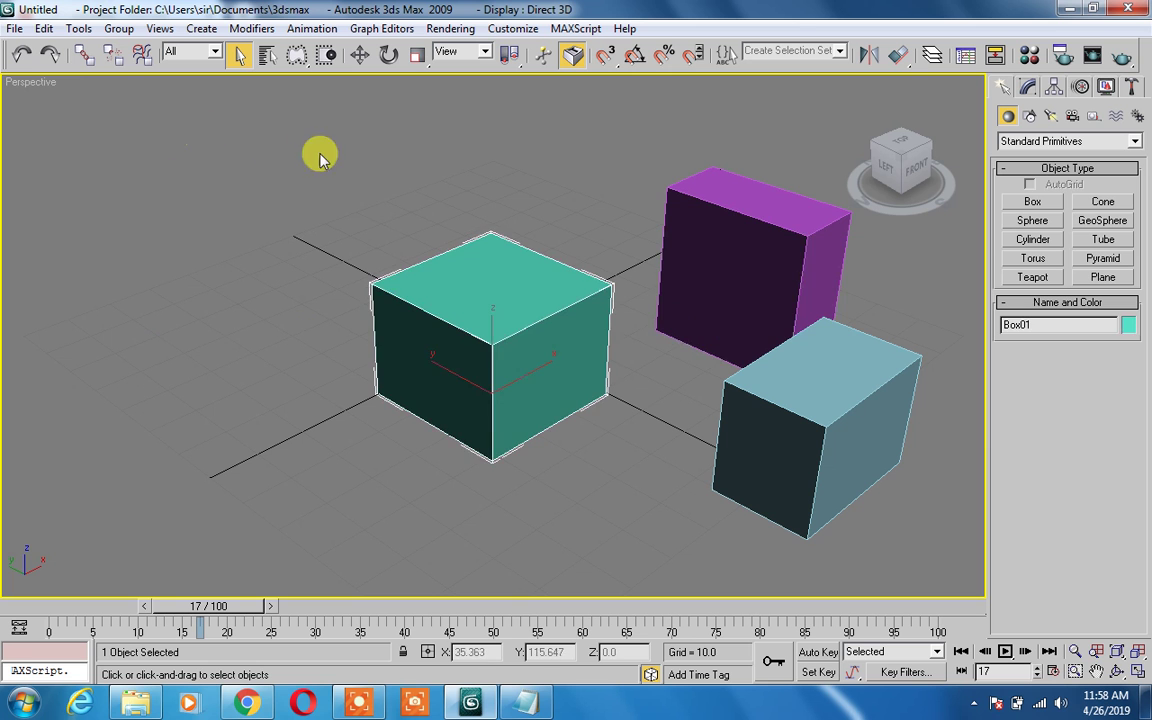
Lasso-select the teal box and delete it.
left_click_drag(393, 202, 515, 447)
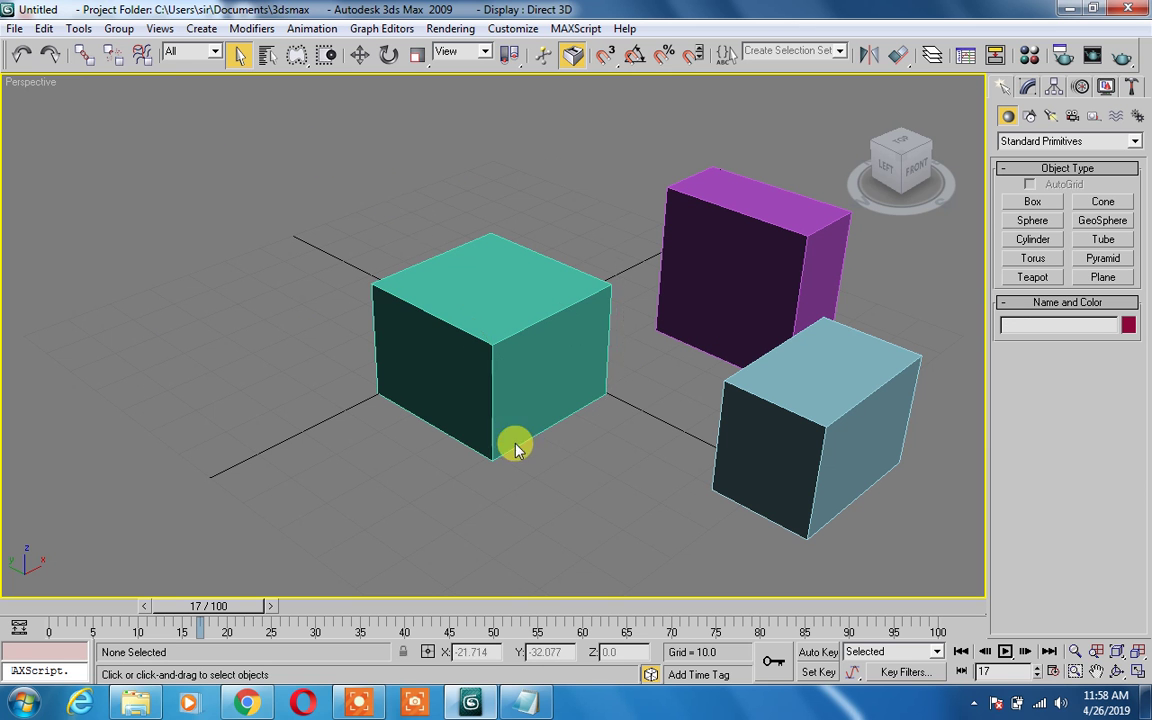
left_click_drag(457, 425, 372, 263)
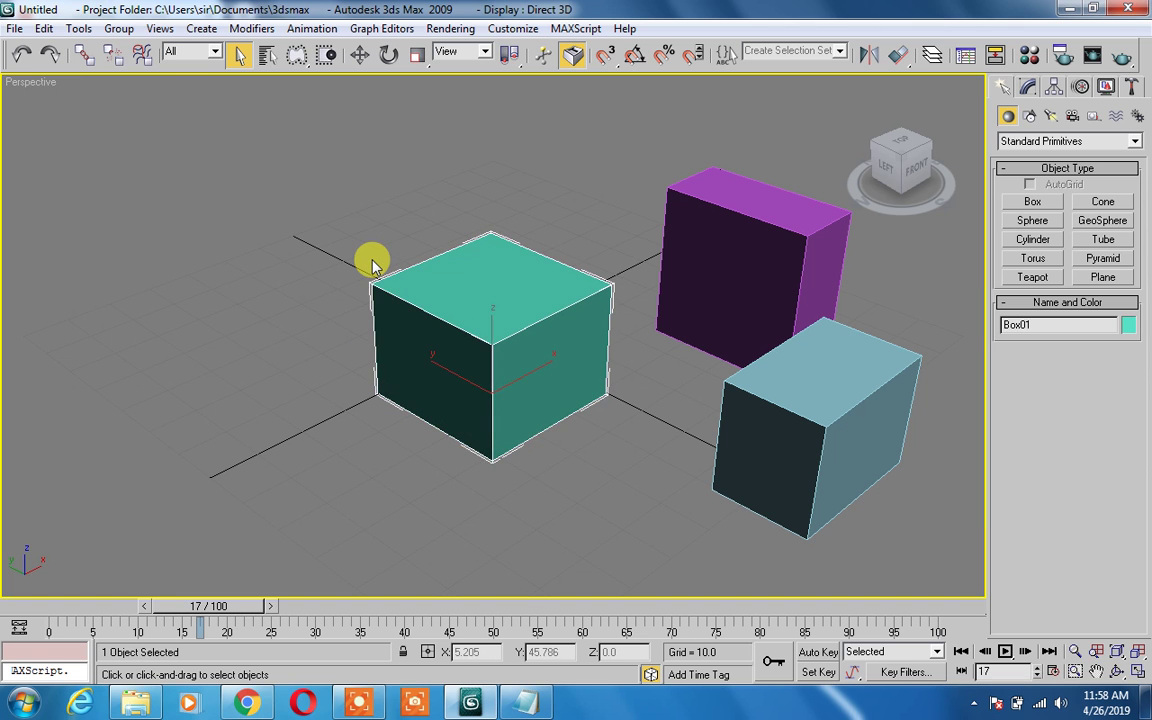
key("Delete")
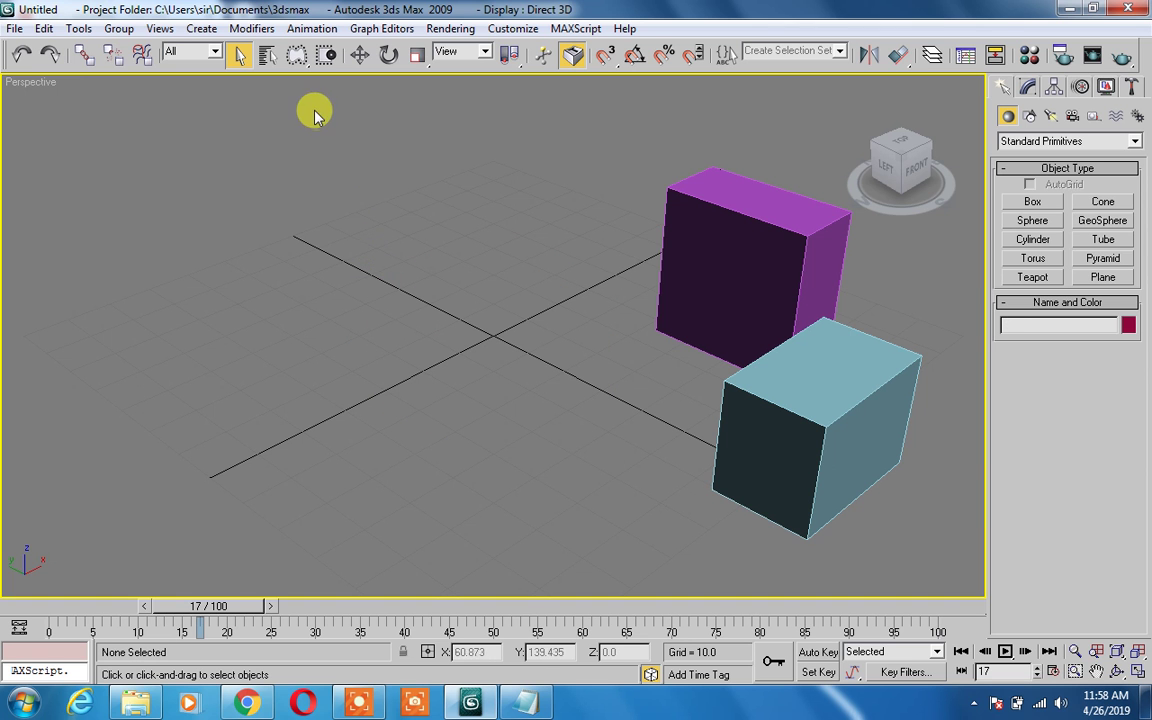
Use Paint Selection Region to select the purple and light-blue boxes in turn, then clear the selection.
left_click_drag(297, 55, 296, 199)
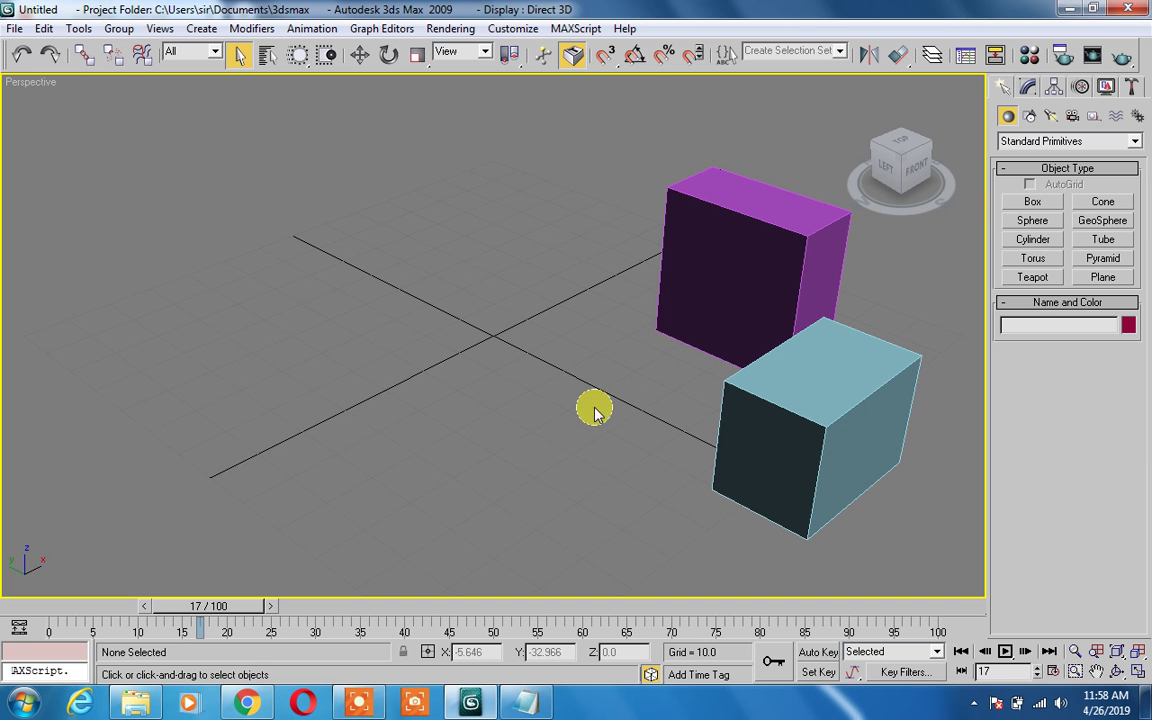
left_click_drag(709, 303, 636, 388)
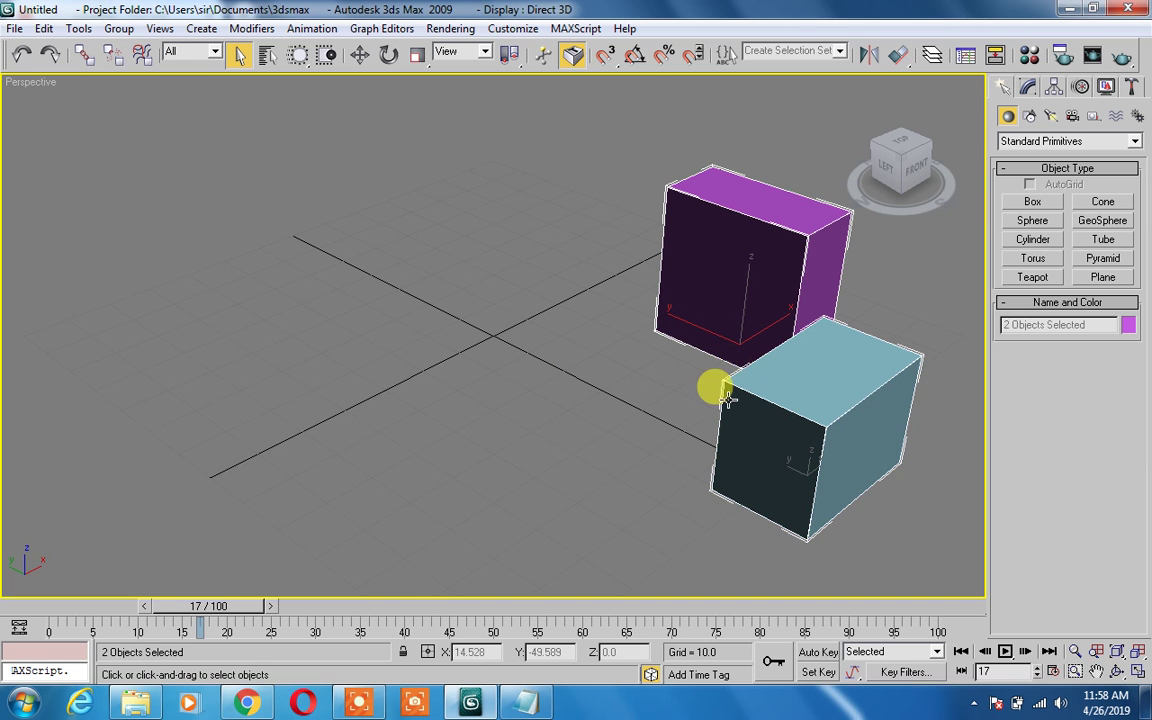
left_click(770, 468)
left_click(776, 314)
left_click(761, 355)
left_click(689, 352, "ctrl")
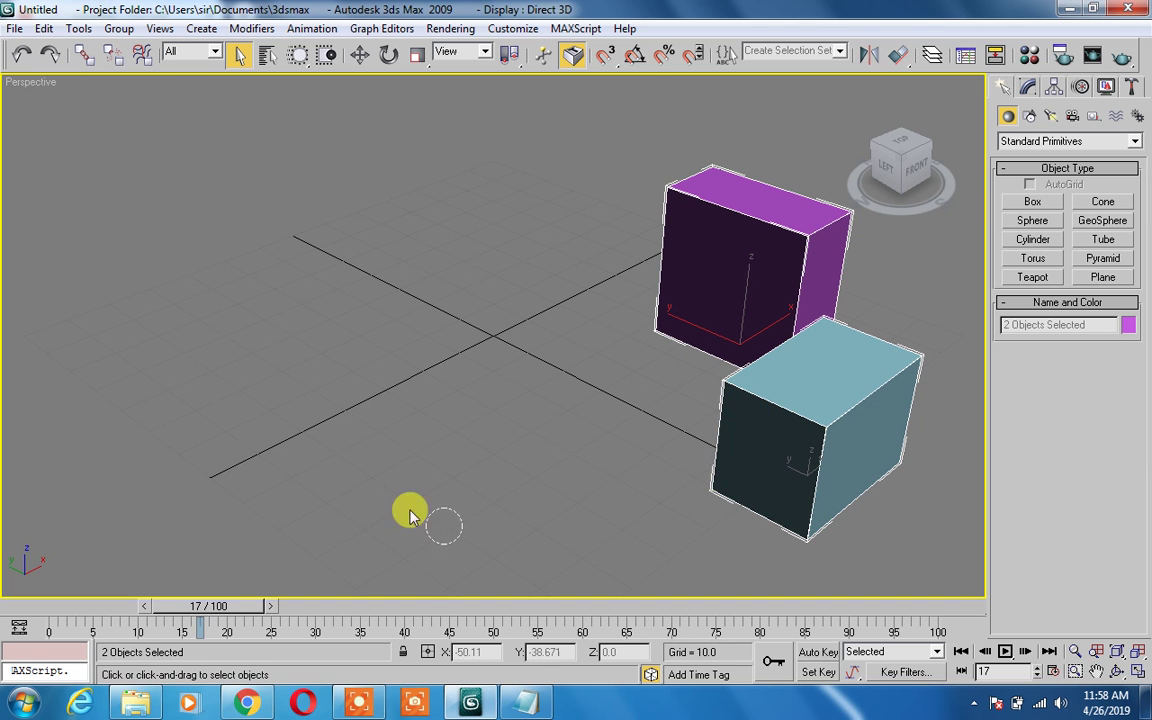
left_click(623, 330)
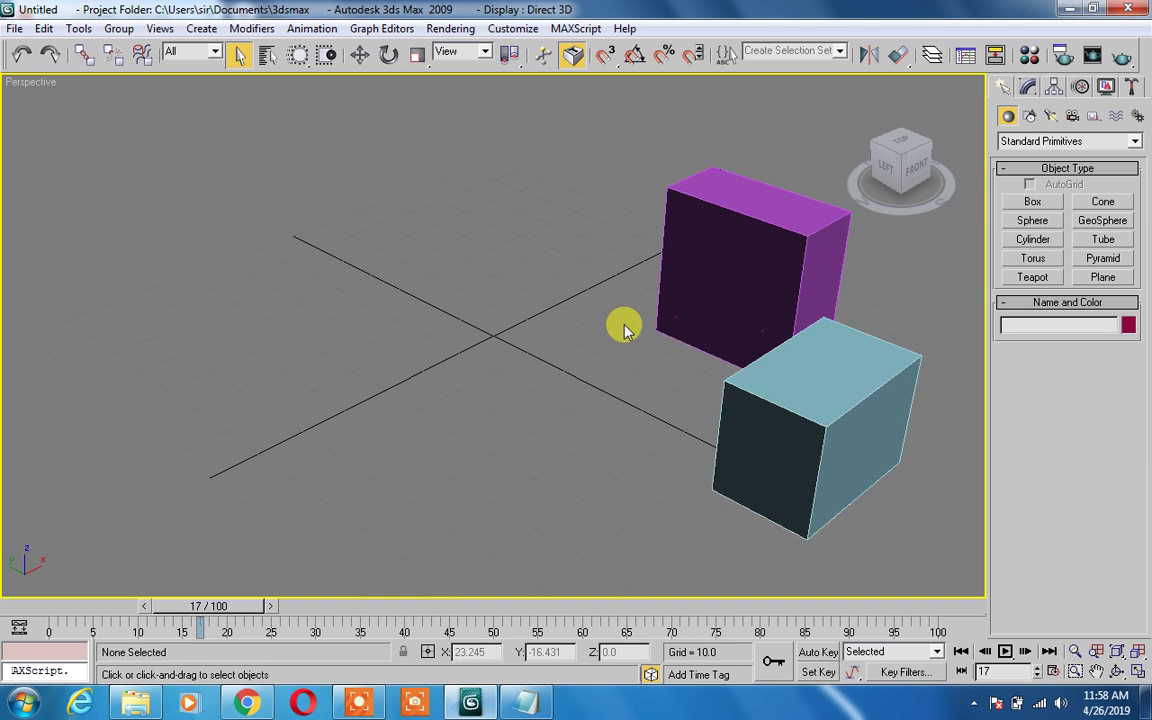
left_click(1060, 201)
Draw a large blue box at the grid centre and a small teal box front left, cancelling a third box.
mouse_move(500, 268)
left_mouse_down()
mouse_move(434, 430)
mouse_move(275, 273)
left_mouse_up()
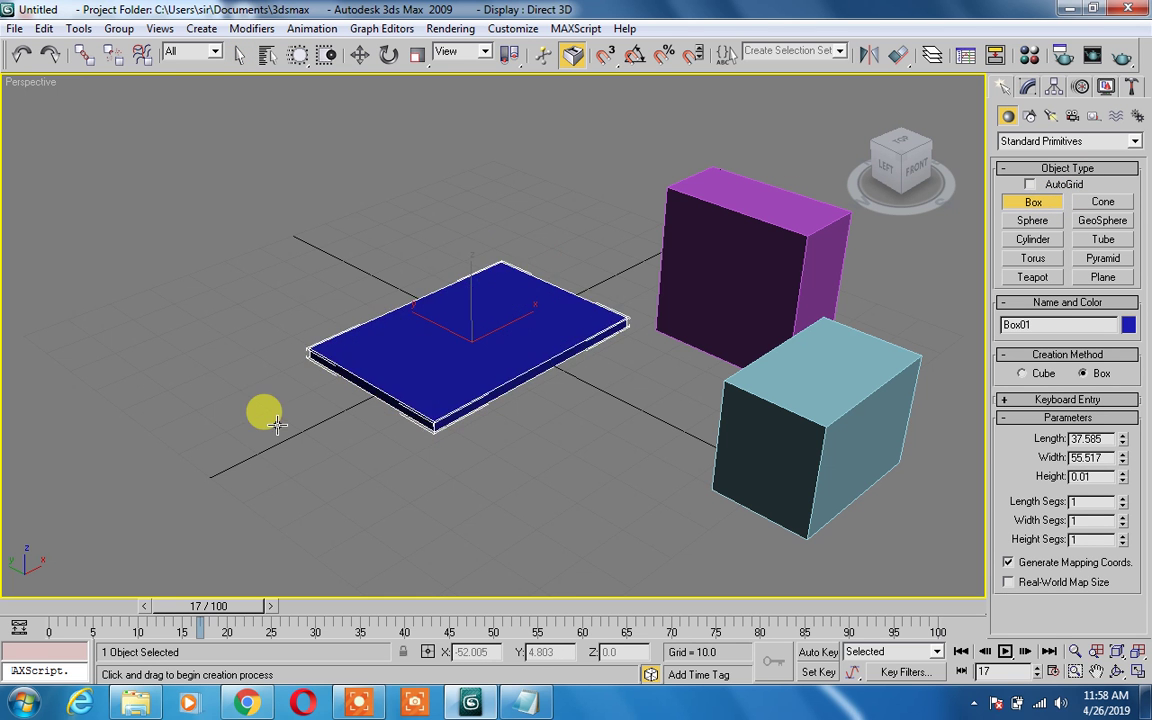
left_click_drag(243, 473, 270, 514)
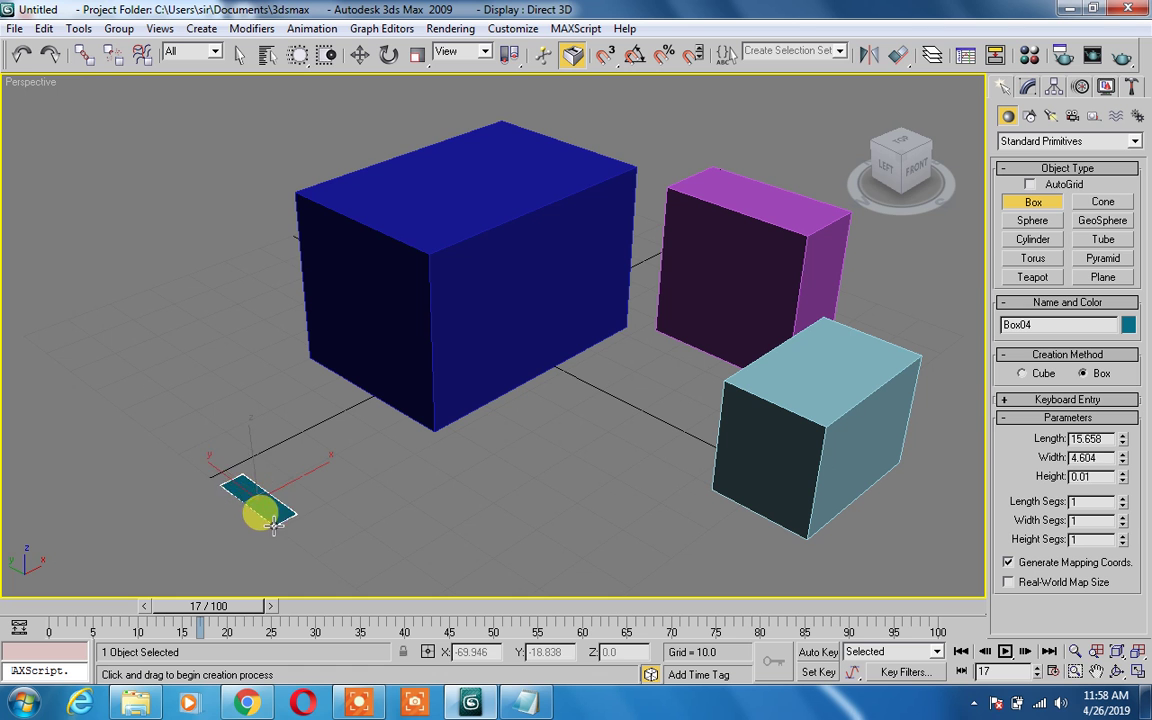
left_click(226, 442)
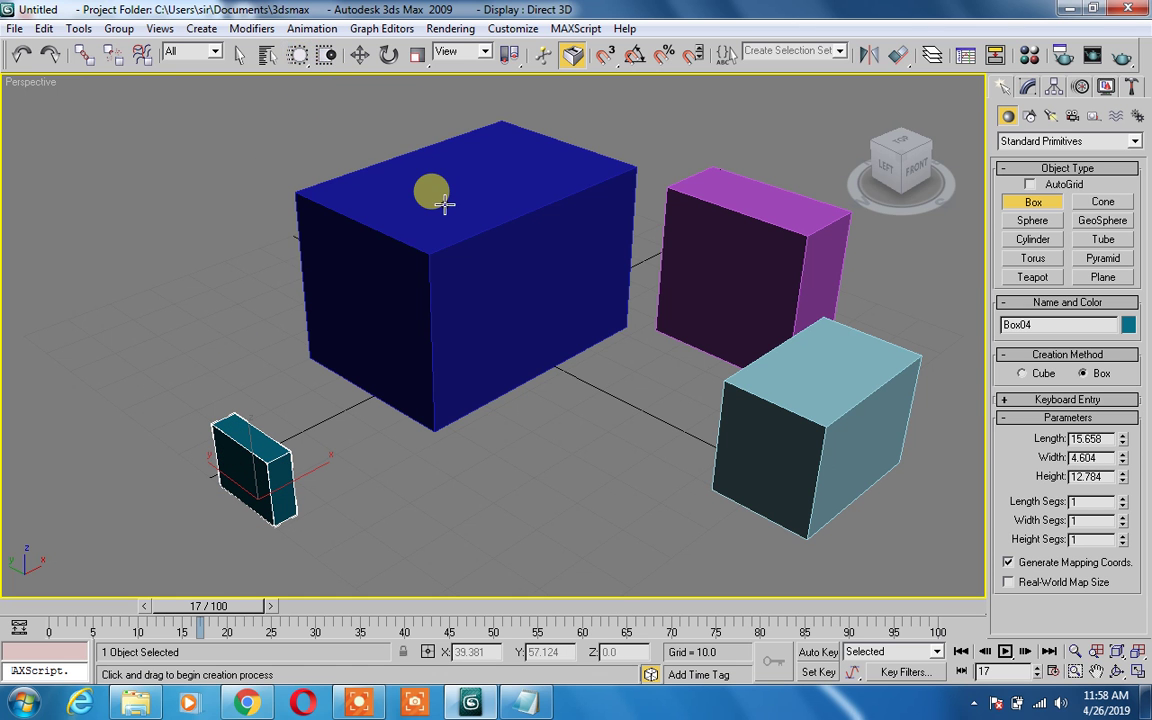
left_click_drag(418, 176, 537, 245)
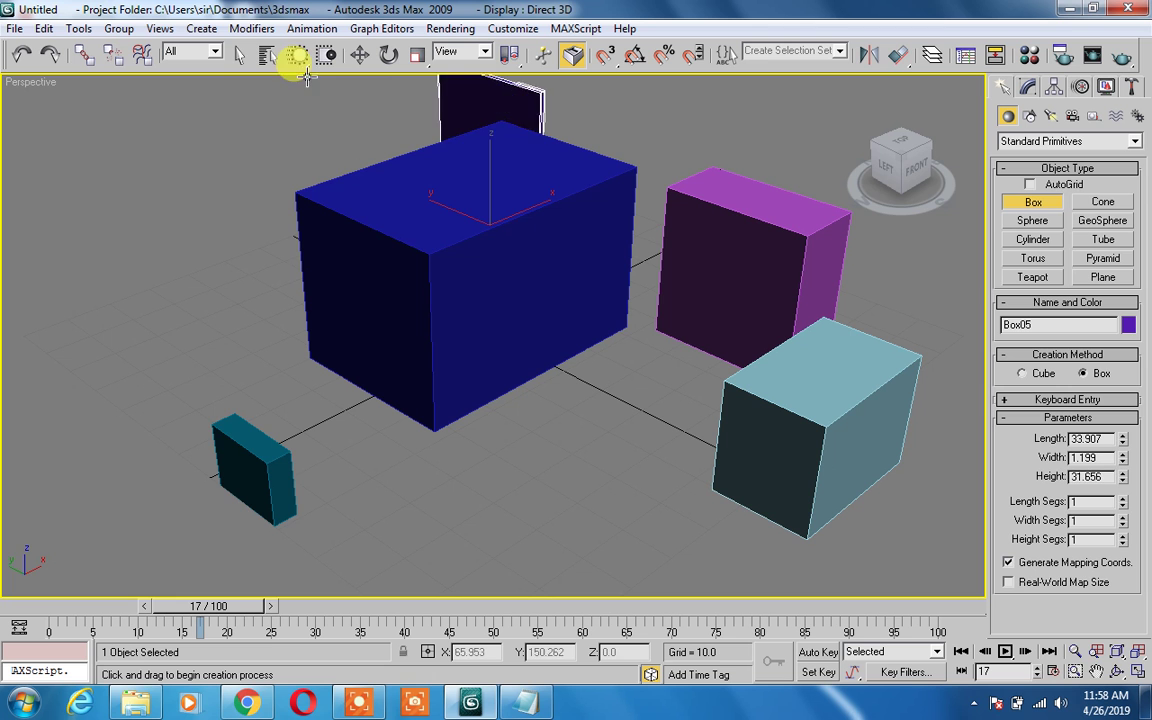
right_click(345, 160)
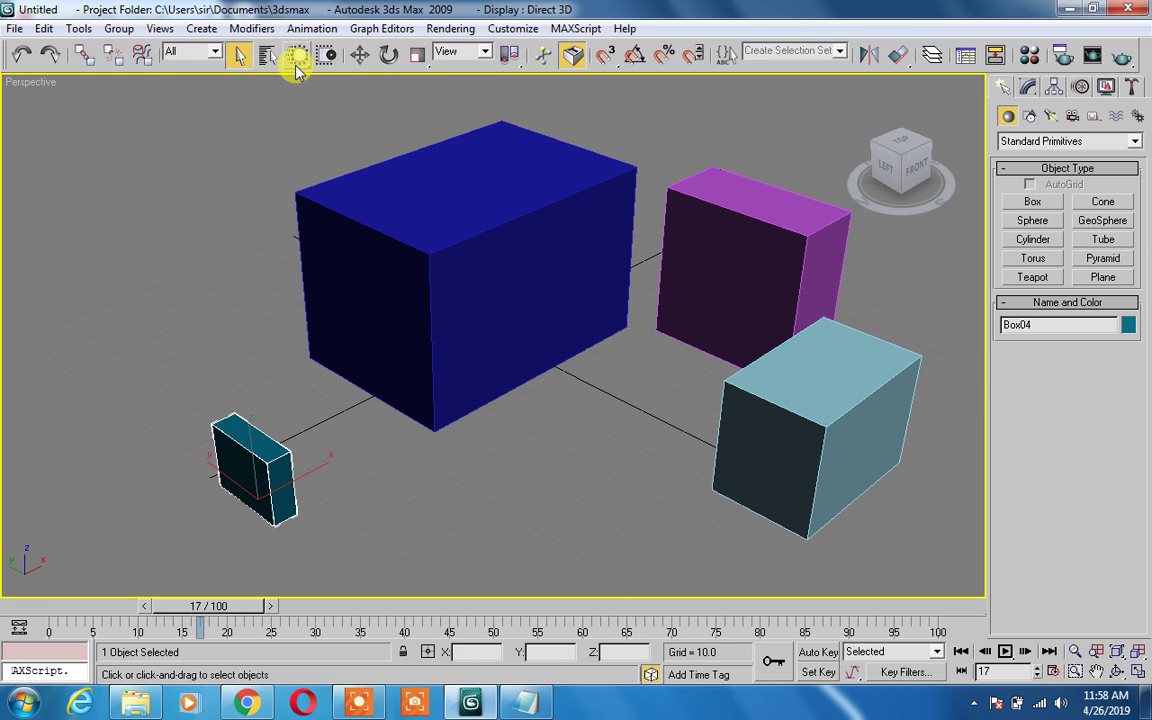
Select all four boxes: blue, purple, light-blue and small teal.
left_click(528, 215)
left_click(733, 296, "ctrl")
left_click(805, 437, "ctrl")
left_click(254, 484, "ctrl")
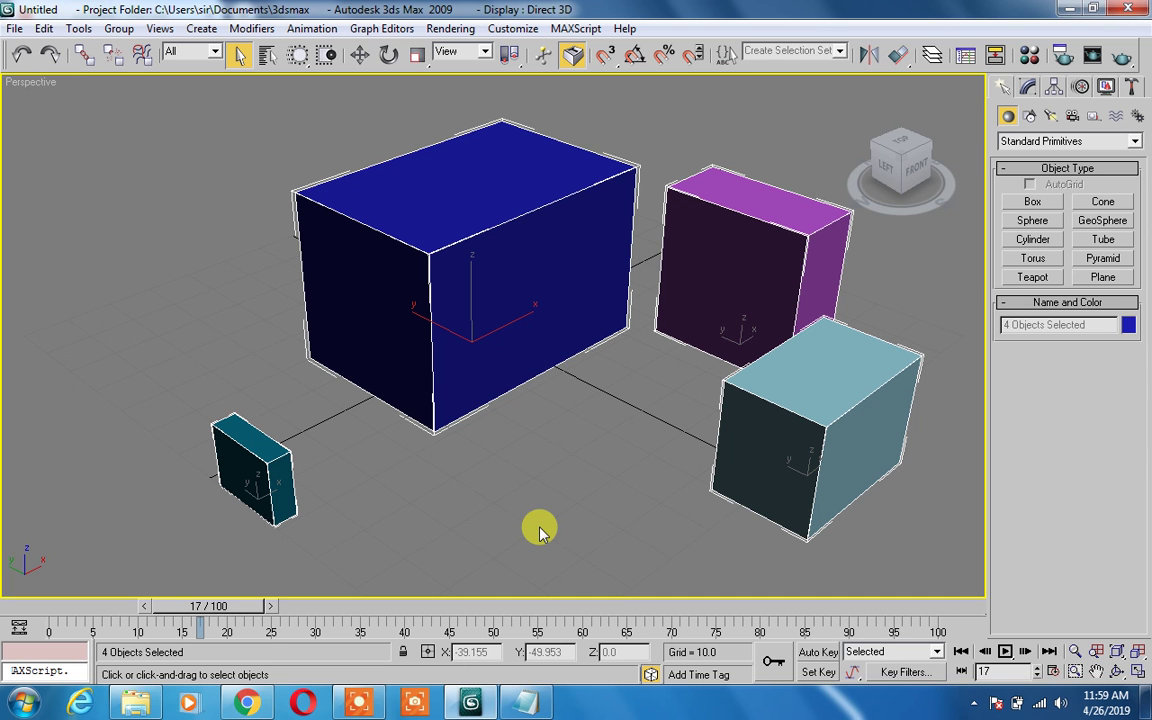
Switch to Rectangular Selection Region and deselect all four boxes.
left_click(305, 60)
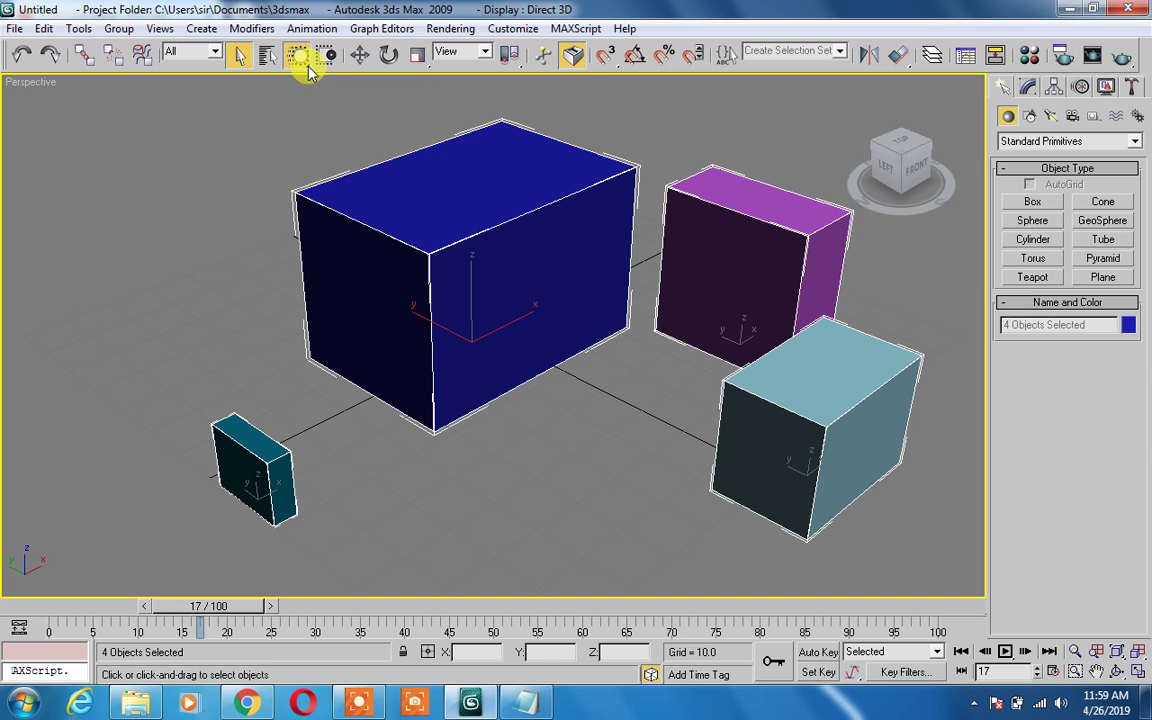
left_click(301, 62)
left_click(299, 83)
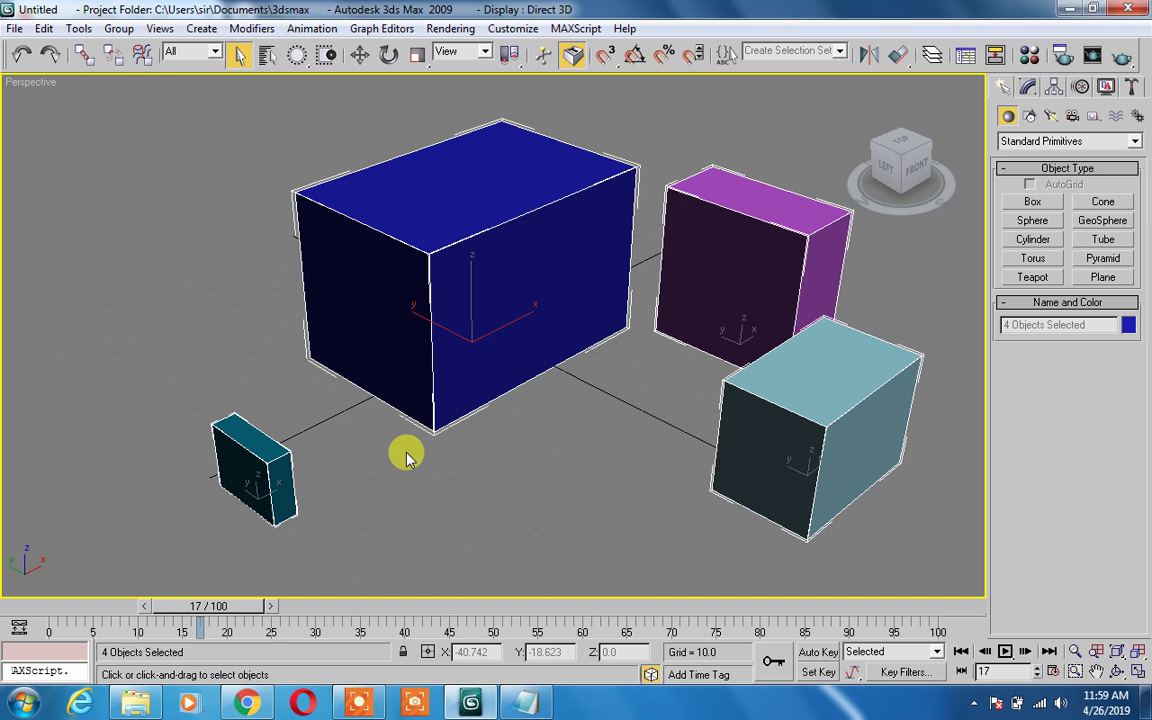
left_click(519, 509)
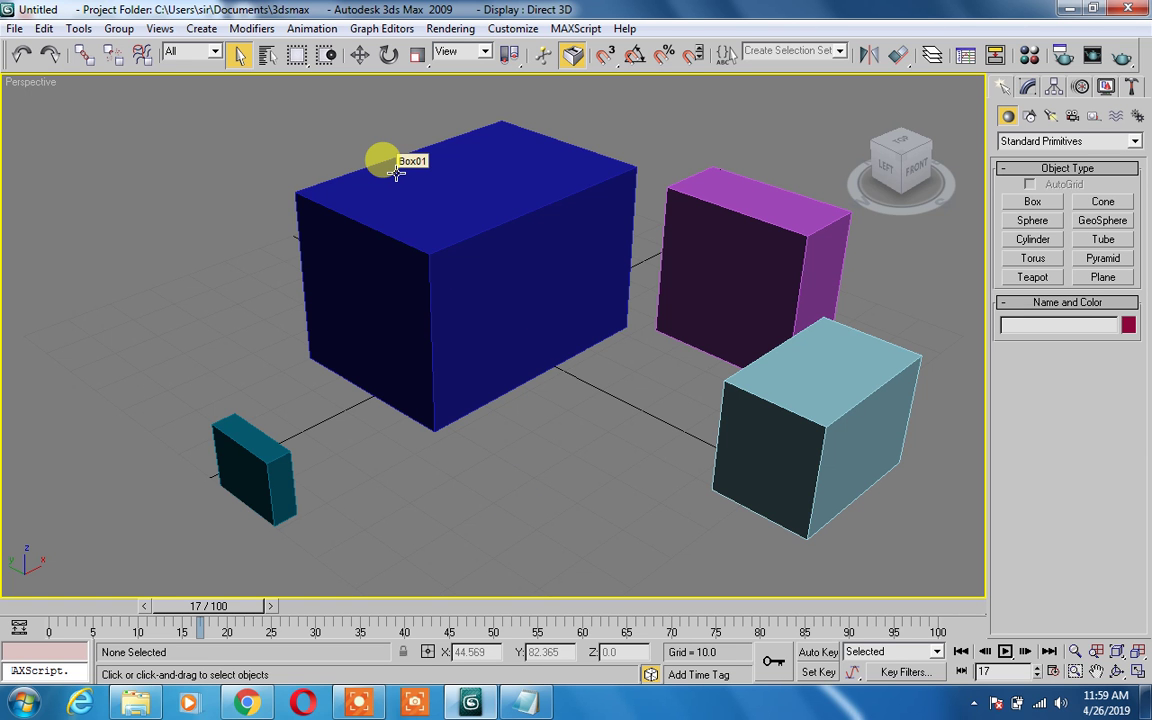
Practise click, rectangle and add-to selections, ending with only the small teal Box04 selected.
left_click(268, 448)
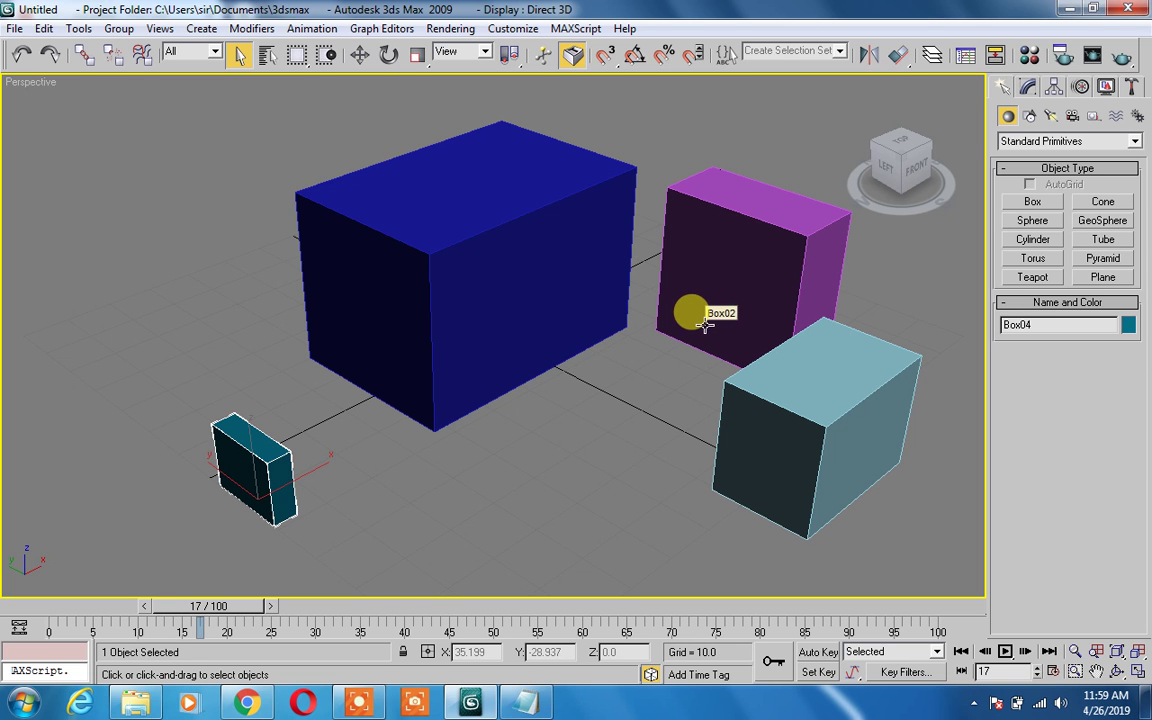
left_click_drag(265, 474, 563, 429)
left_click(310, 420)
left_click(276, 478)
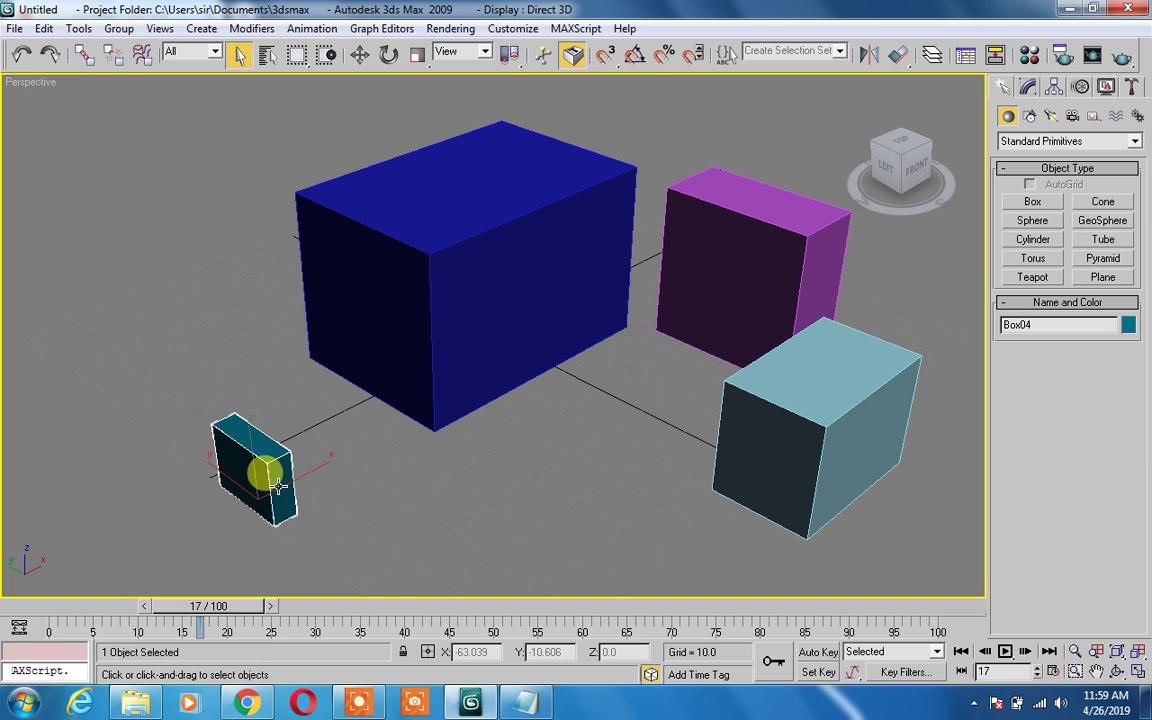
left_click(556, 388, "ctrl")
left_click(420, 460)
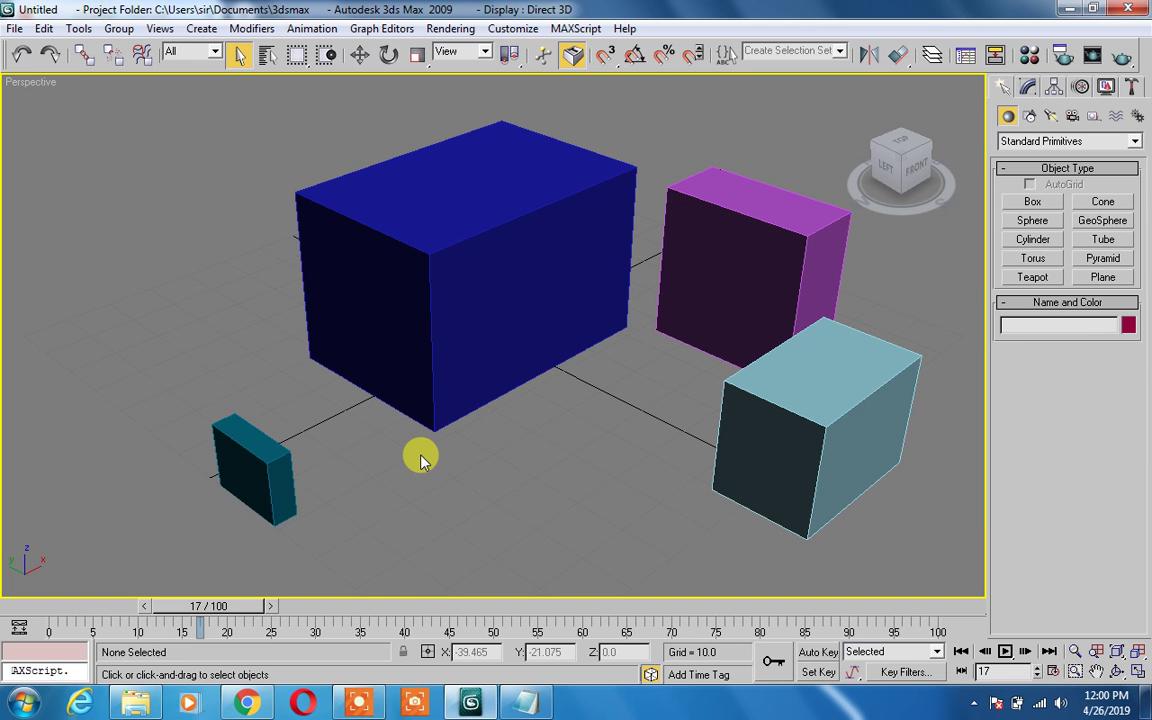
left_click(280, 465)
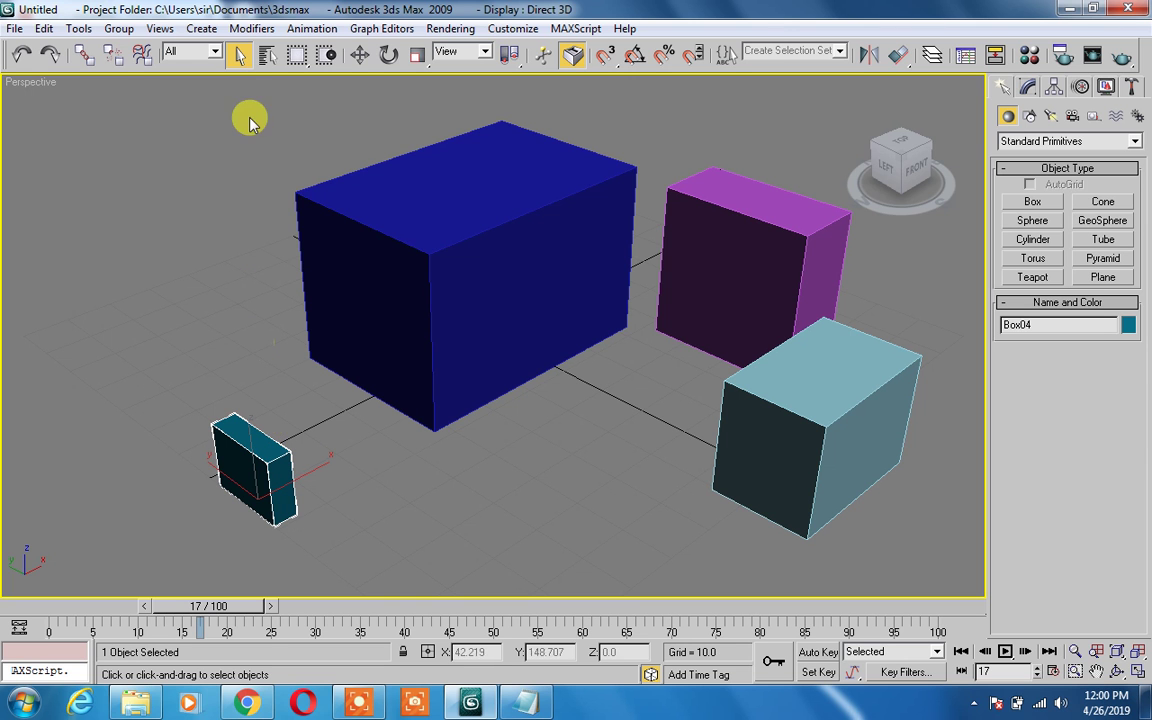
Deselect the small teal box, note 'W' in Notepad, and return to the 3ds Max scene.
left_click(240, 62)
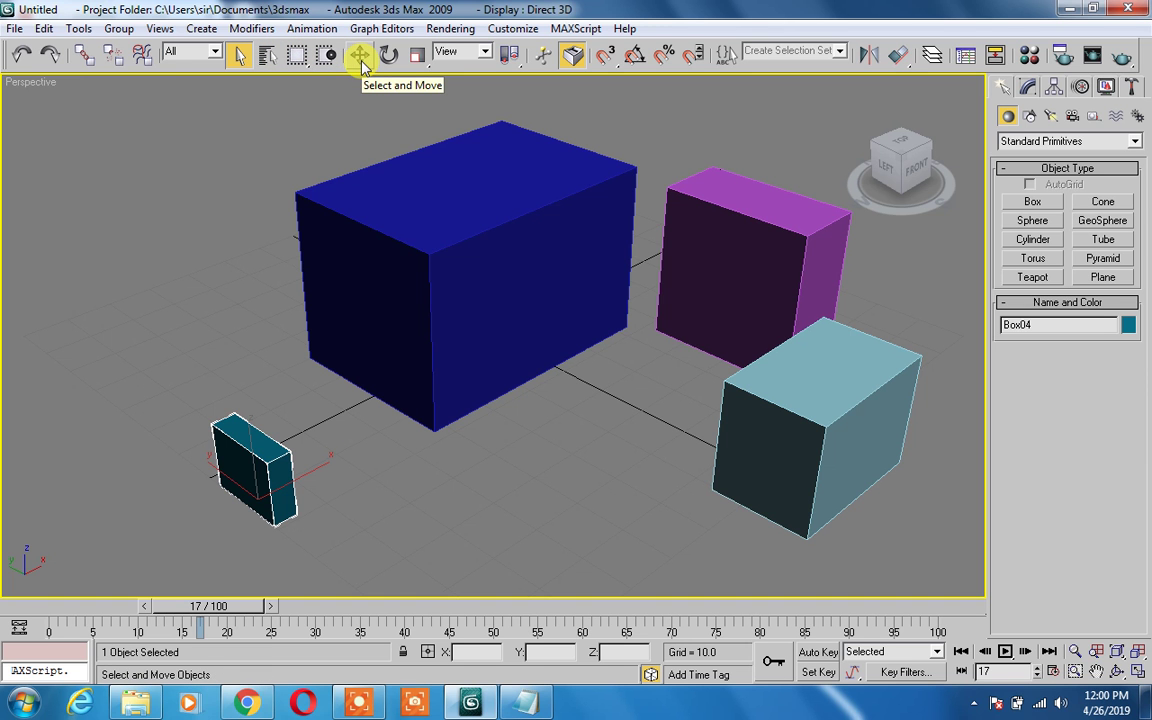
left_click(280, 132)
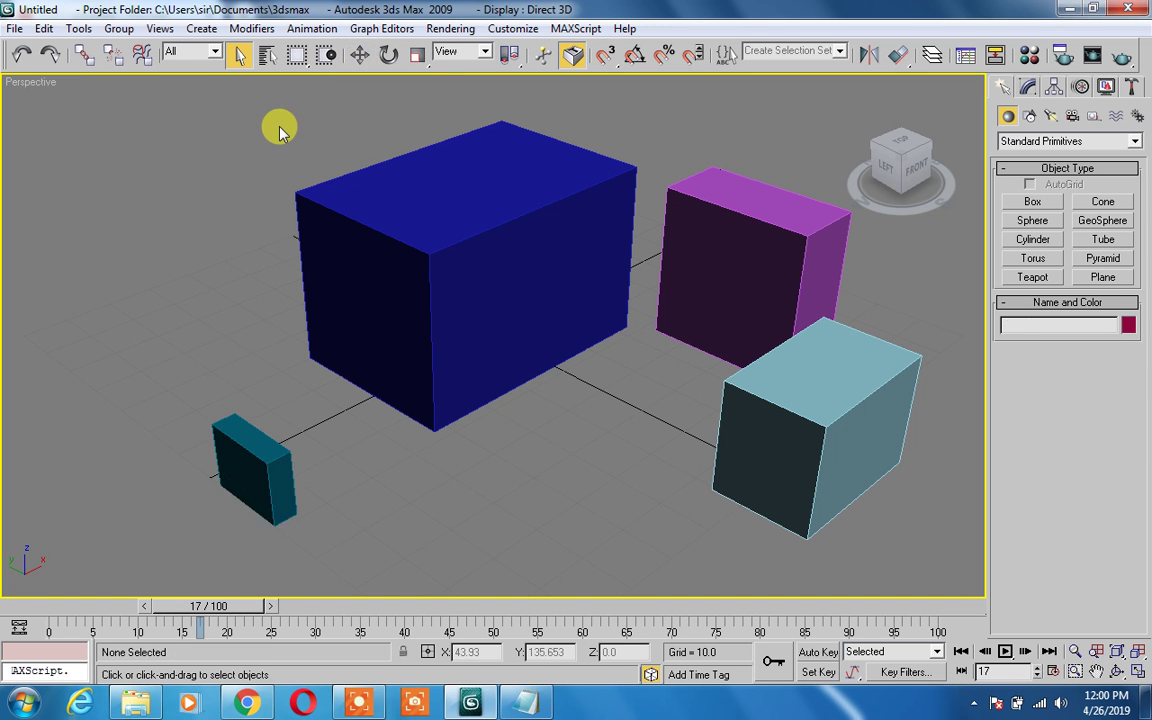
left_click(522, 704)
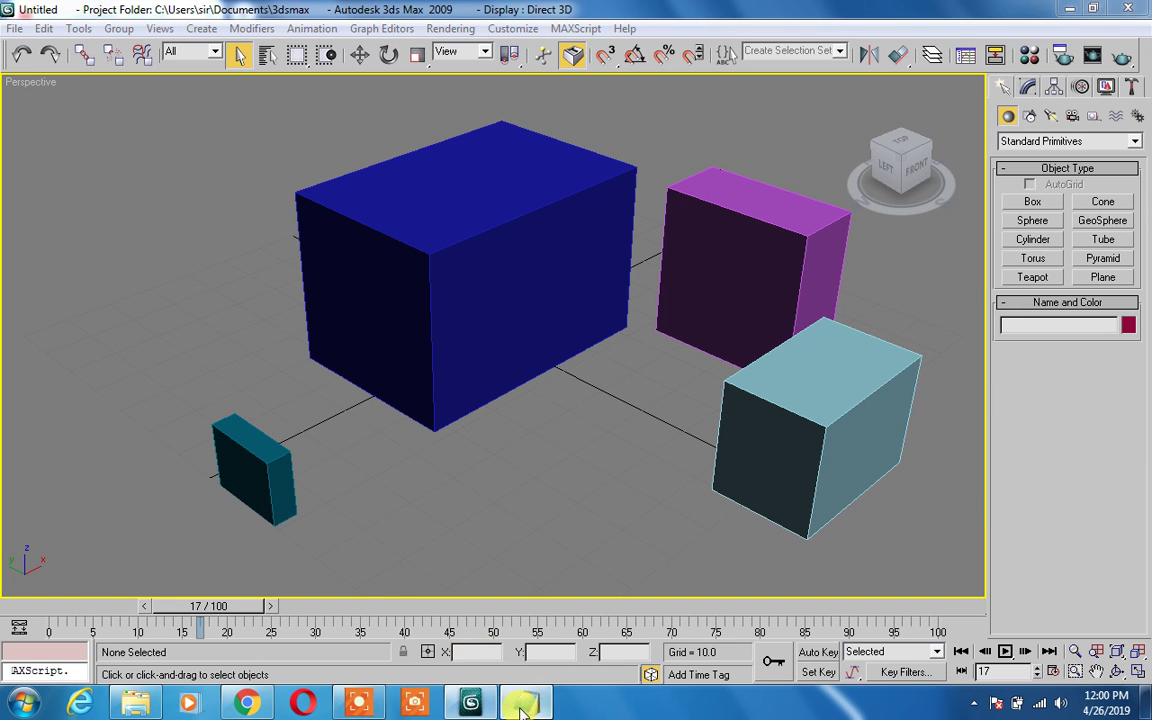
type("W")
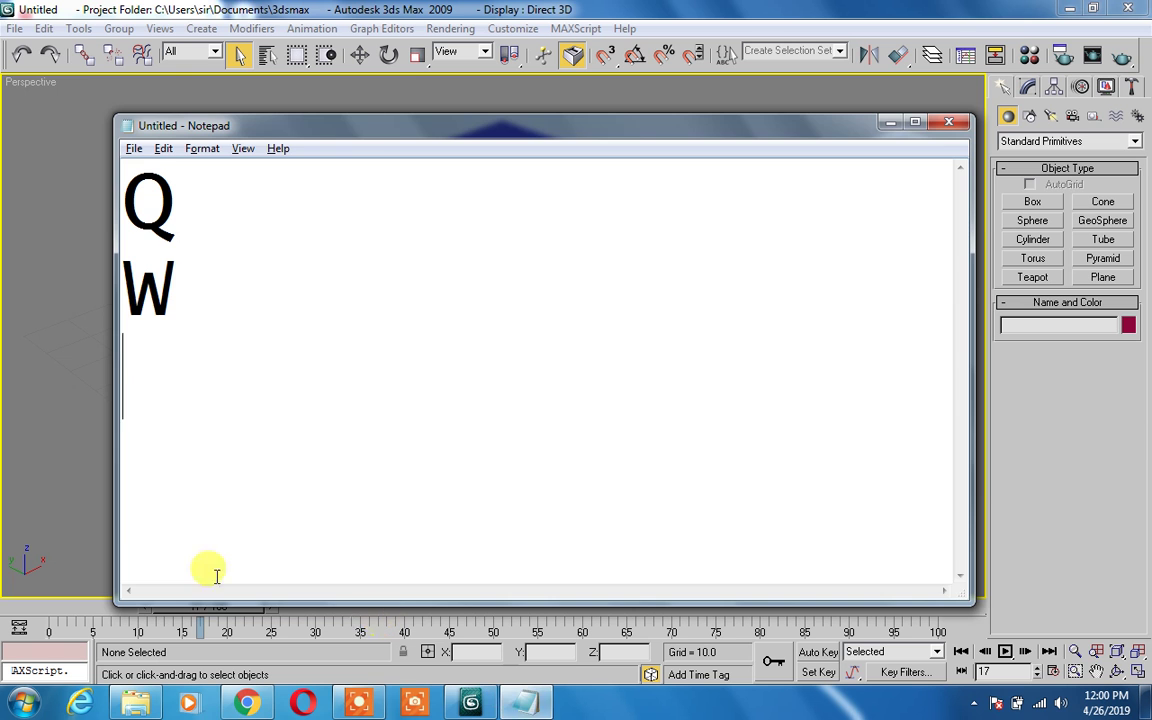
left_click(52, 438)
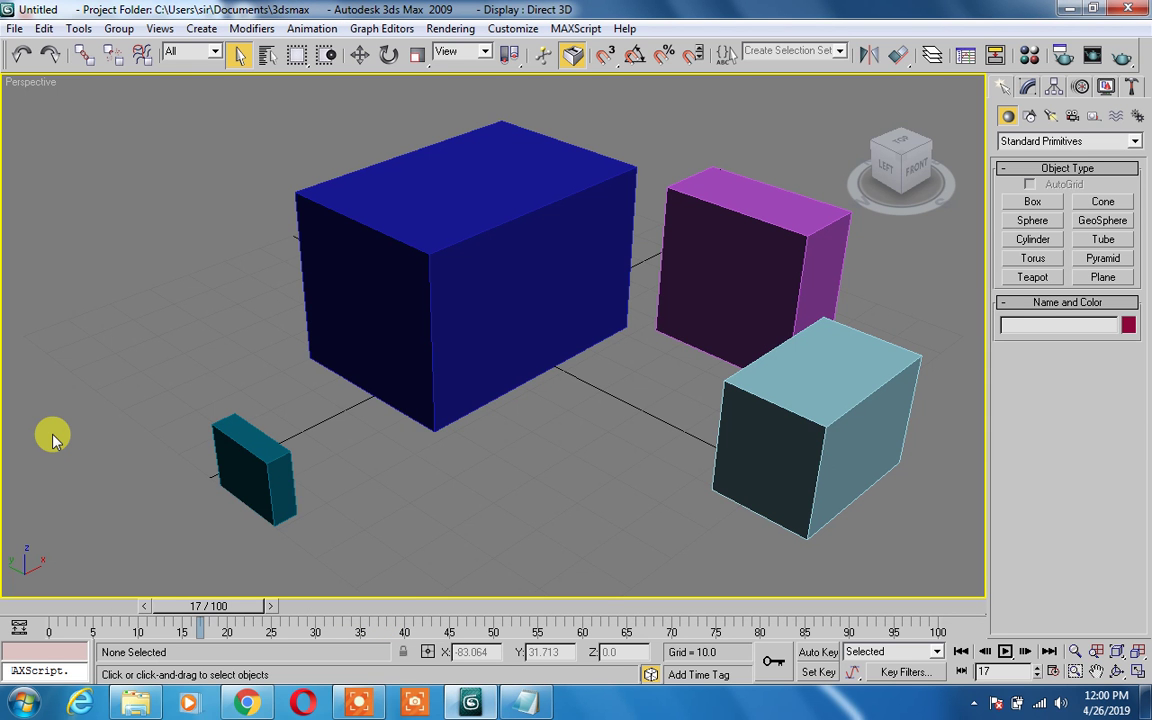
With Select and Move, drag the small teal box up to Z 25.512 beside the blue box.
left_click(349, 305)
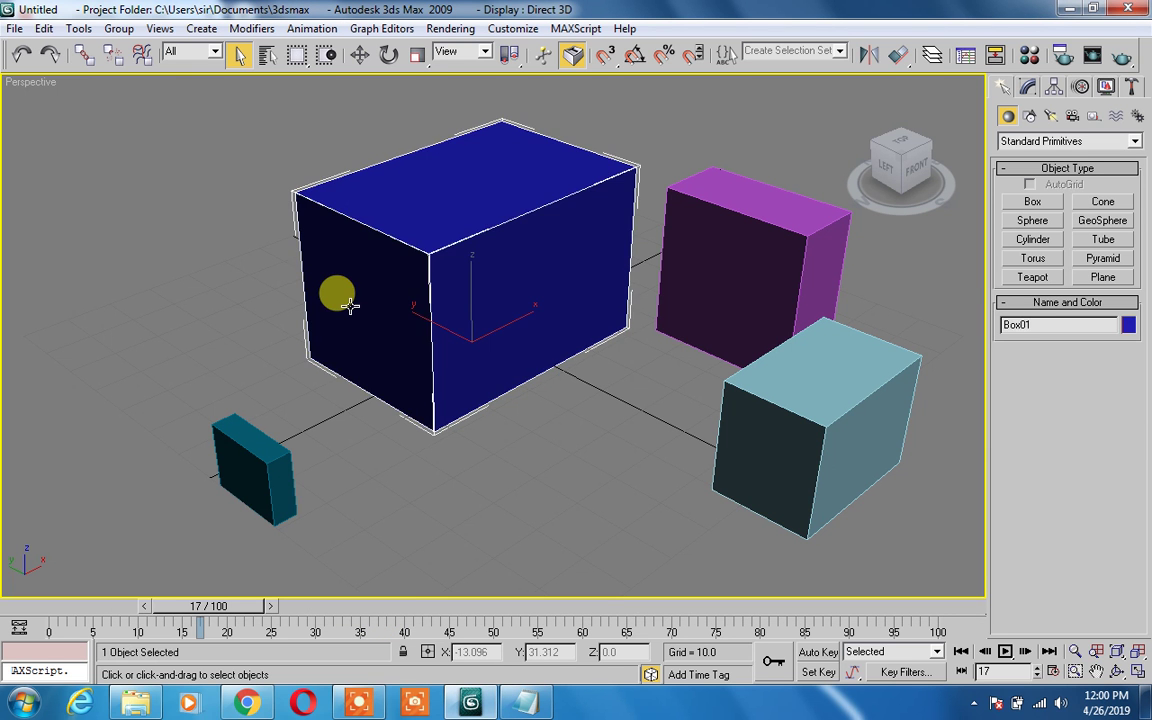
left_click(358, 56)
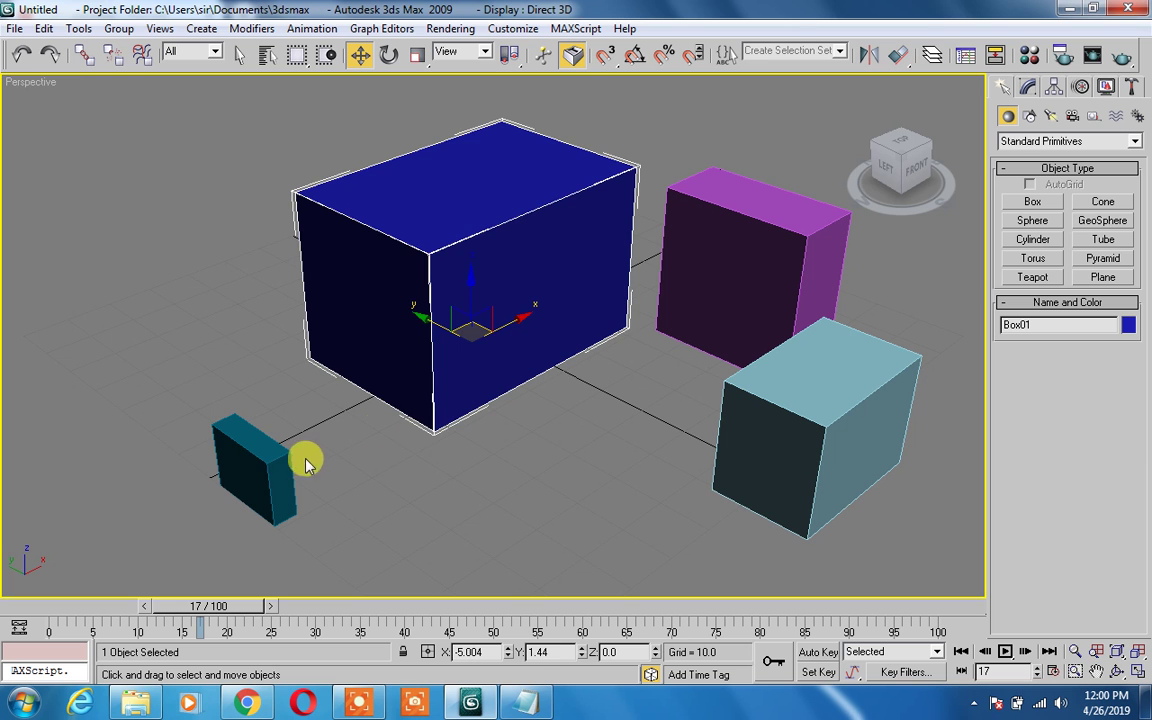
left_click(256, 475)
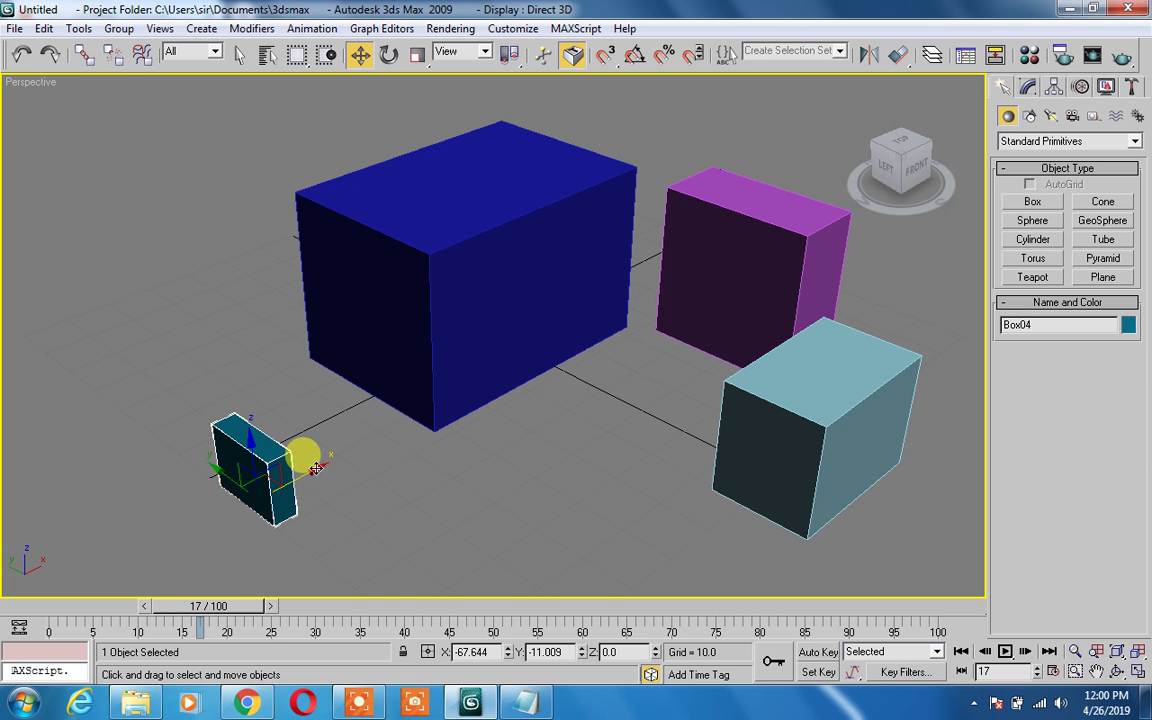
mouse_move(316, 468)
left_mouse_down()
mouse_move(647, 397)
mouse_move(765, 335)
mouse_move(591, 495)
mouse_move(348, 632)
mouse_move(213, 450)
mouse_move(226, 456)
mouse_move(139, 281)
mouse_move(300, 470)
mouse_move(260, 452)
mouse_move(284, 450)
mouse_move(319, 162)
mouse_move(339, 137)
mouse_move(324, 231)
mouse_move(332, 310)
left_mouse_up()
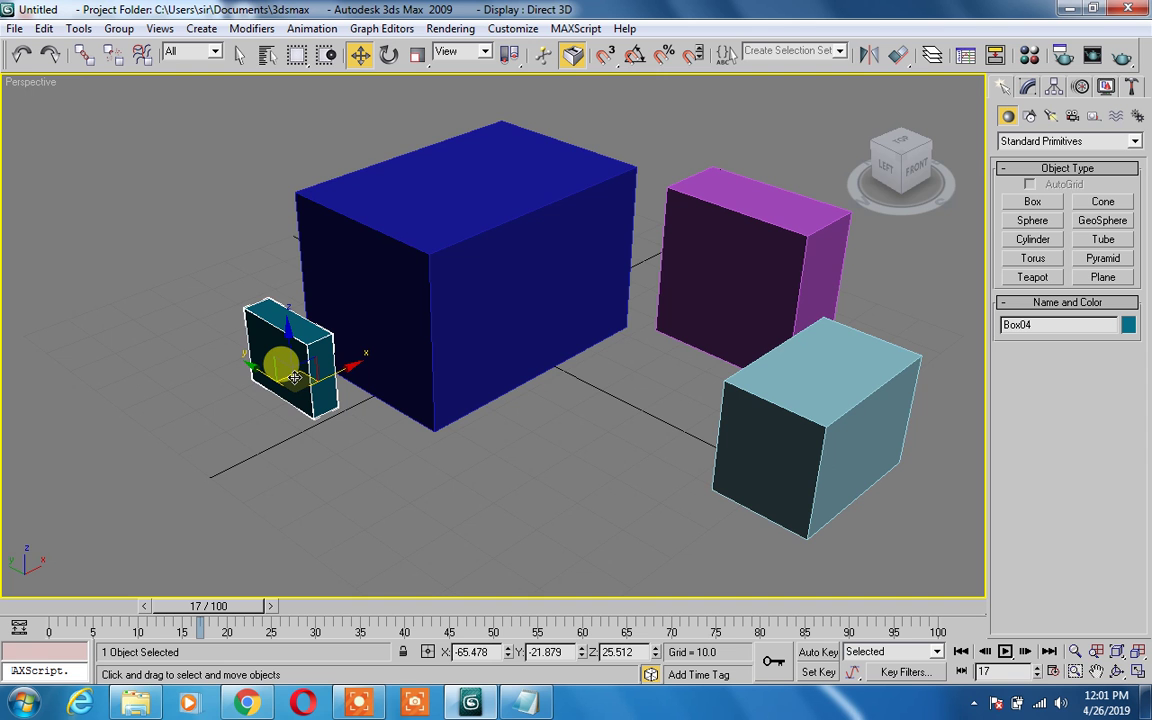
Zoom in and drag the teal box into the gap between the blue and purple boxes.
scroll(294, 376, "up", 3)
scroll(294, 376, "up", 3)
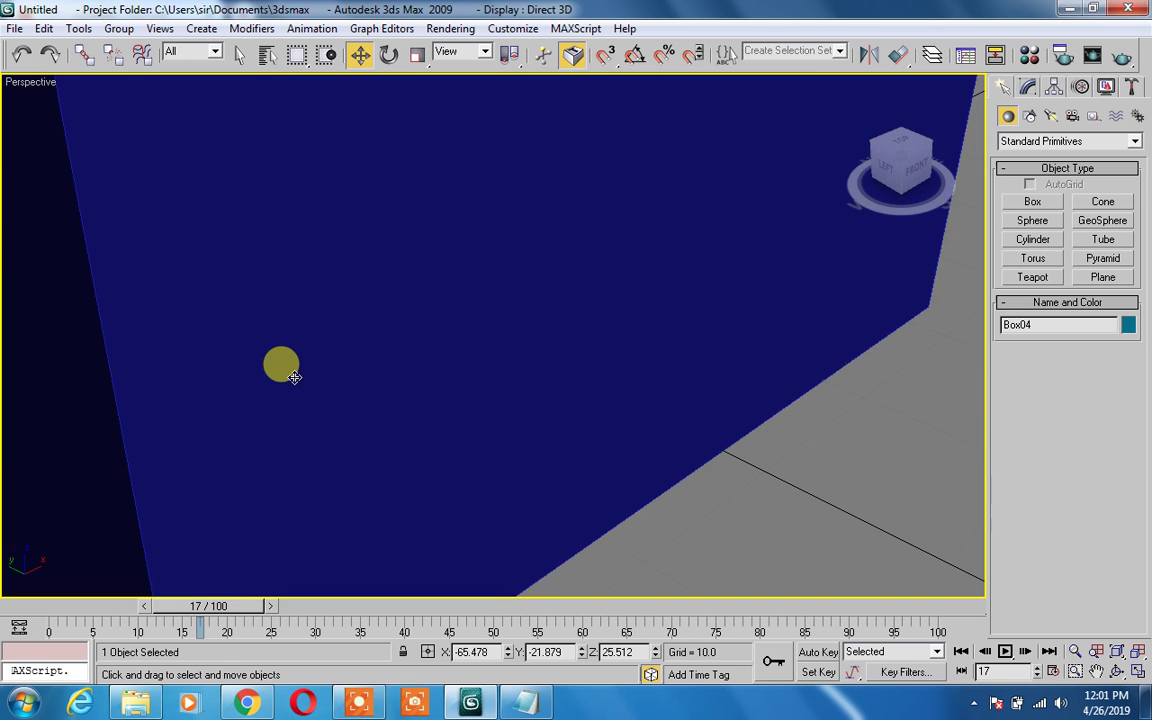
scroll(294, 376, "down", 6)
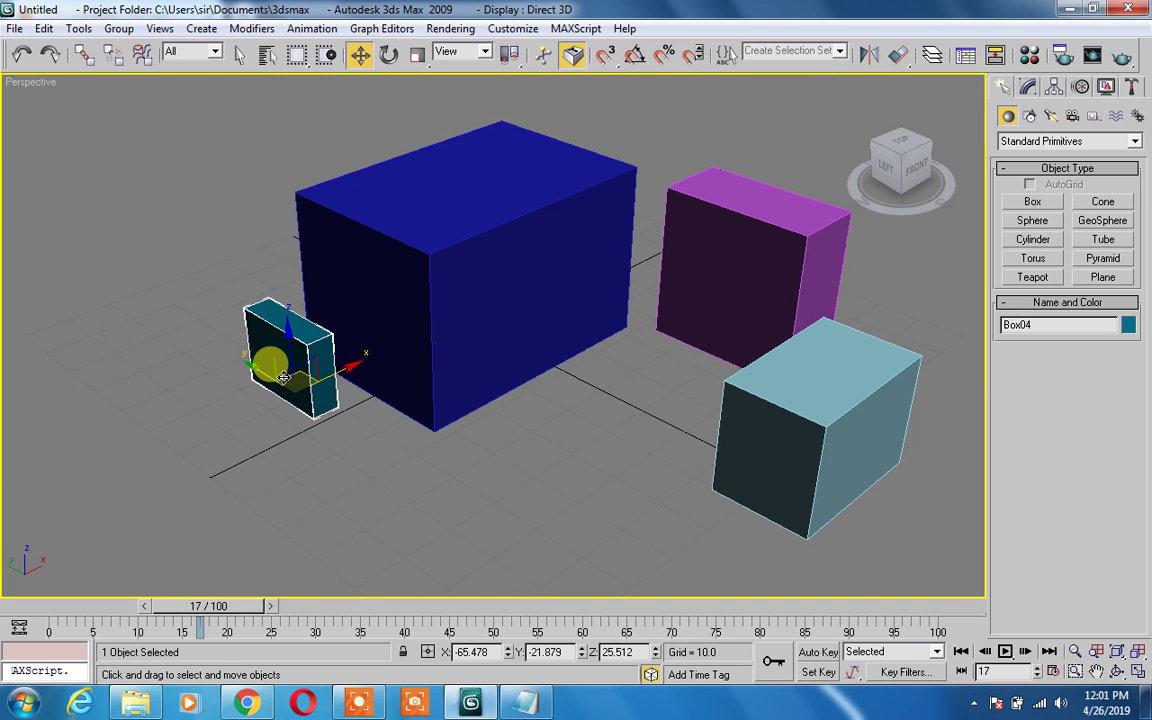
scroll(284, 376, "up", 3)
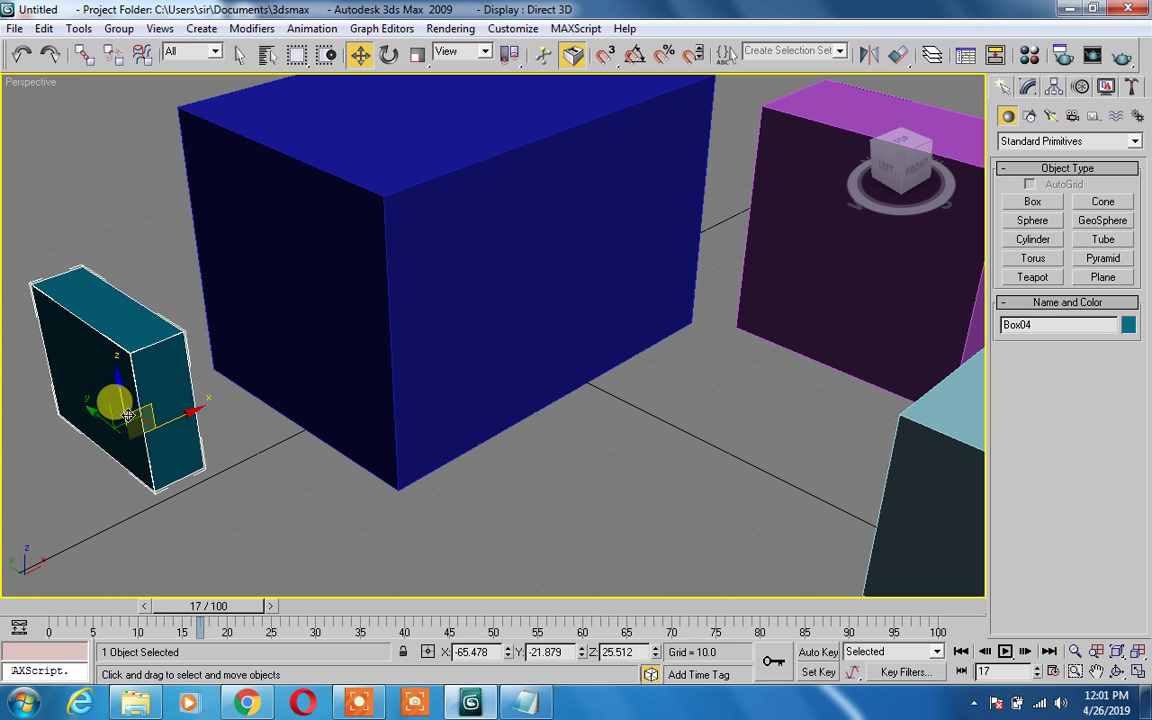
mouse_move(127, 421)
left_mouse_down()
mouse_move(441, 235)
mouse_move(203, 249)
mouse_move(375, 445)
mouse_move(711, 351)
mouse_move(694, 365)
mouse_move(702, 309)
mouse_move(368, 224)
mouse_move(454, 108)
mouse_move(707, 226)
mouse_move(671, 363)
left_mouse_up()
Lower the teal box toward the grid, leaving it at X -24.822, Y -51.445, Z 15.724.
scroll(671, 363, "up", 5)
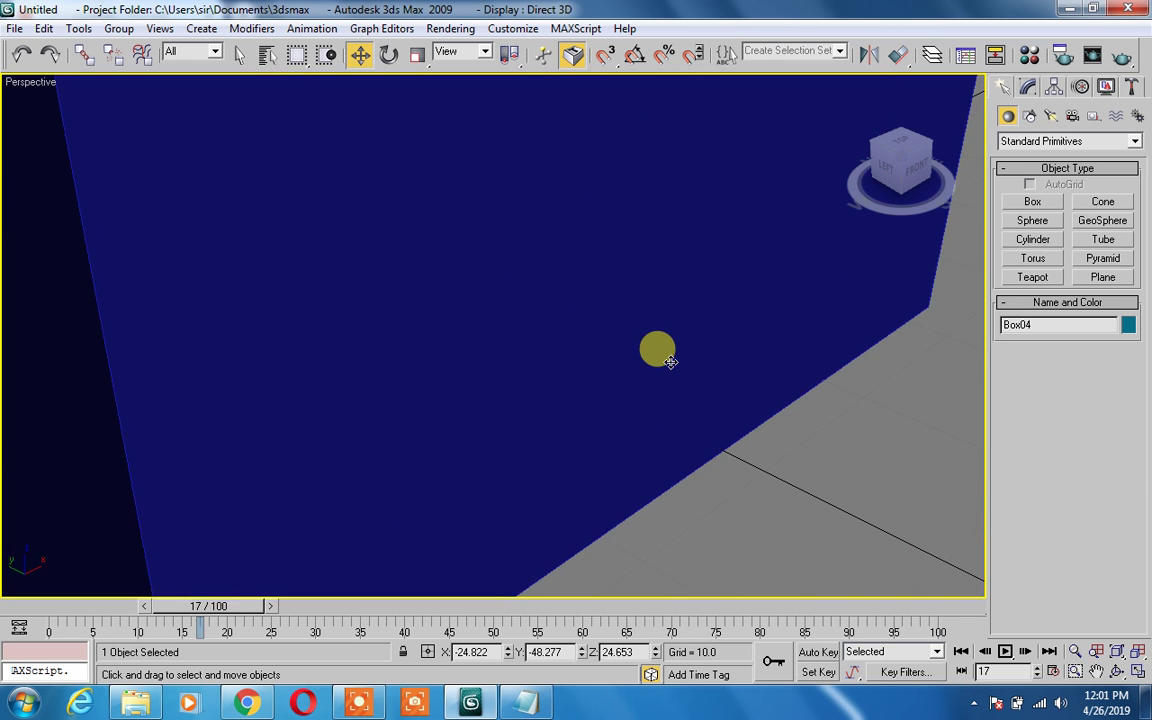
scroll(671, 363, "down", 5)
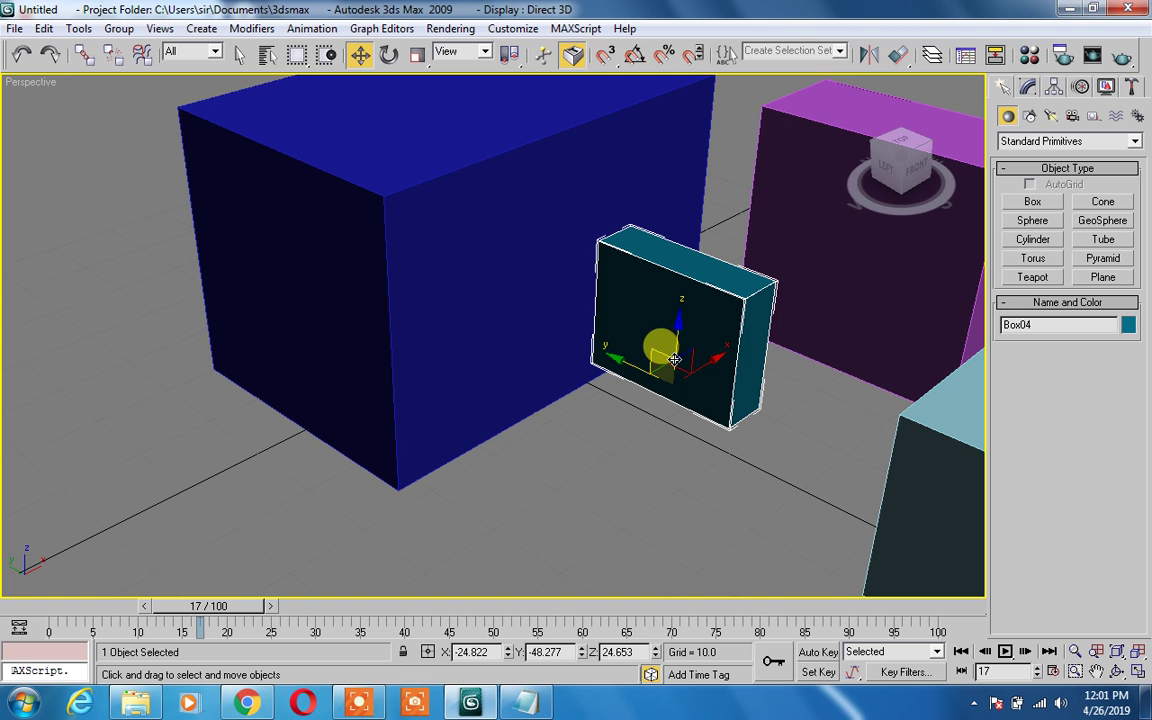
mouse_move(675, 360)
left_mouse_down()
mouse_move(501, 476)
mouse_move(733, 391)
mouse_move(694, 452)
left_mouse_up()
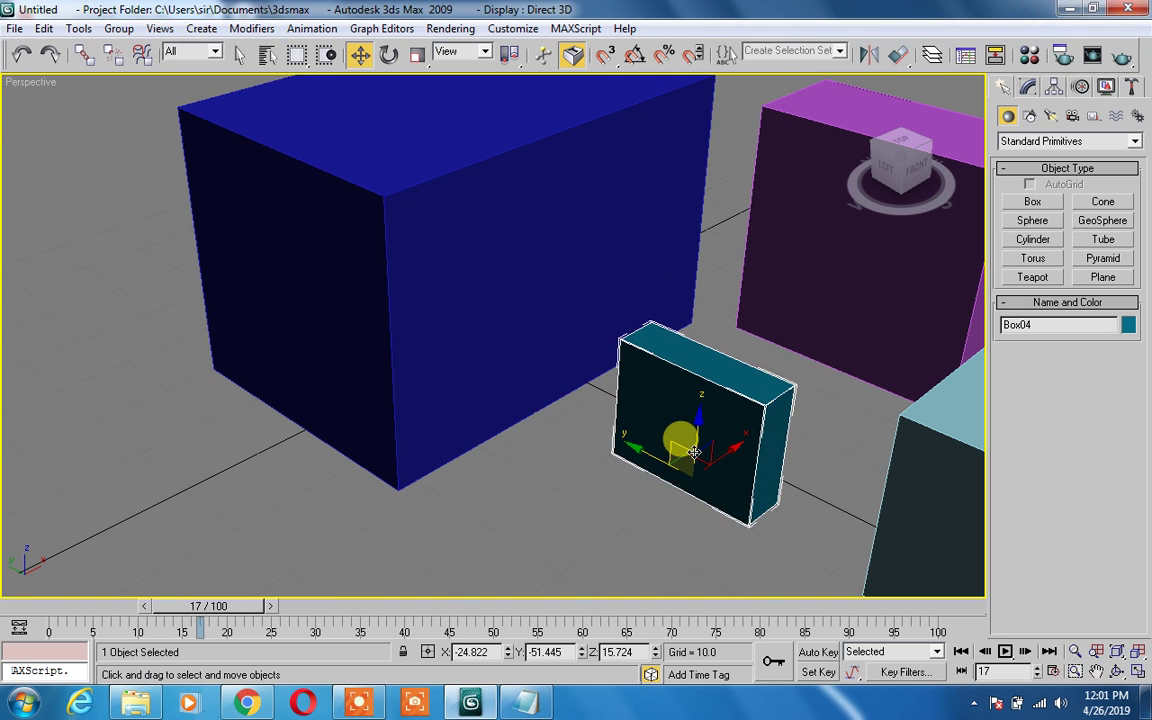
Select the large blue box, shift it left and lift it slightly to Z 3.825.
left_click(504, 483)
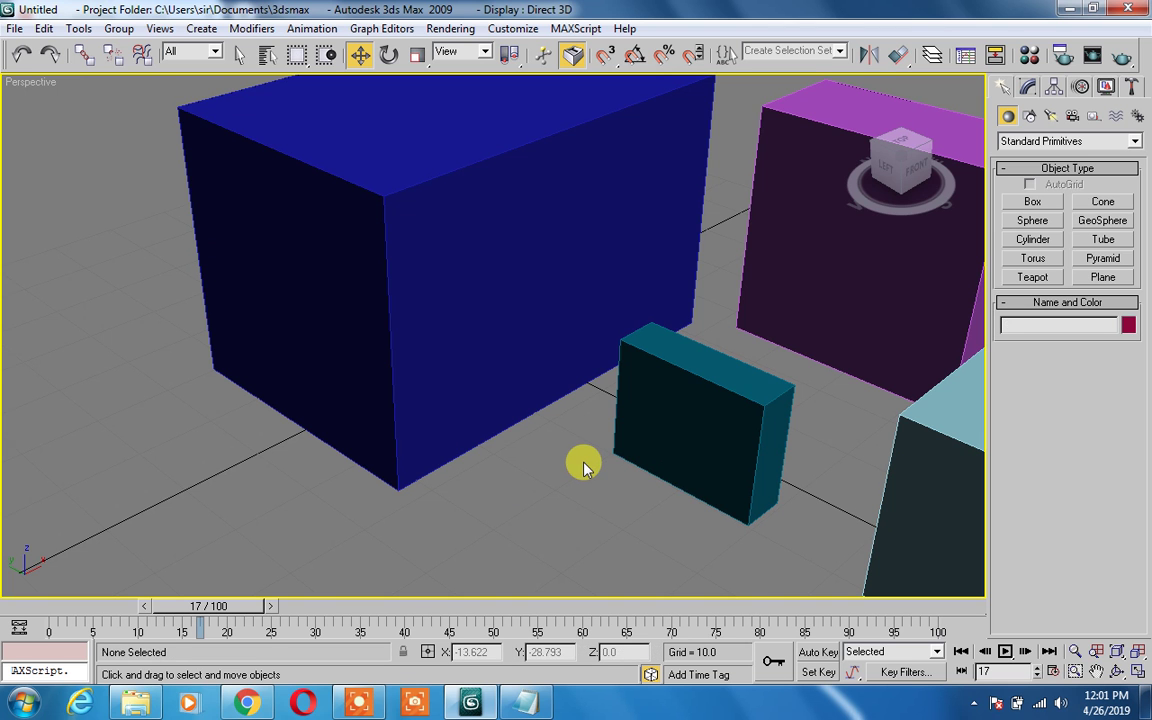
left_click(504, 336)
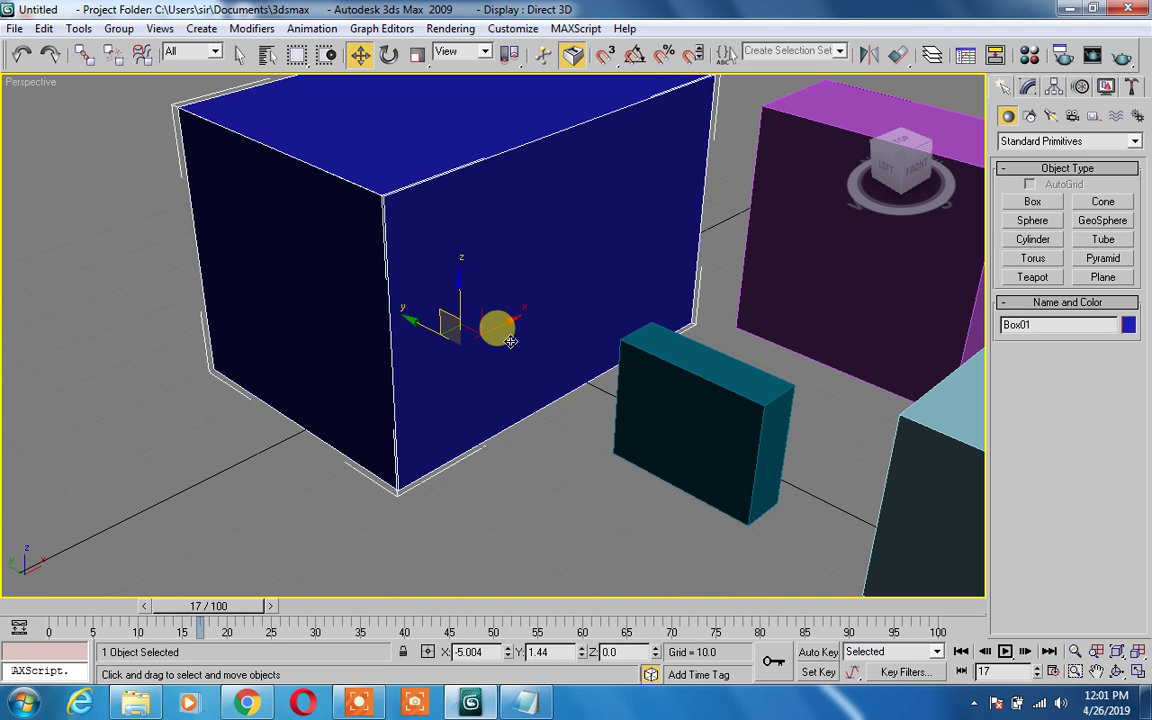
mouse_move(505, 335)
left_mouse_down()
mouse_move(783, 200)
mouse_move(440, 330)
left_mouse_up()
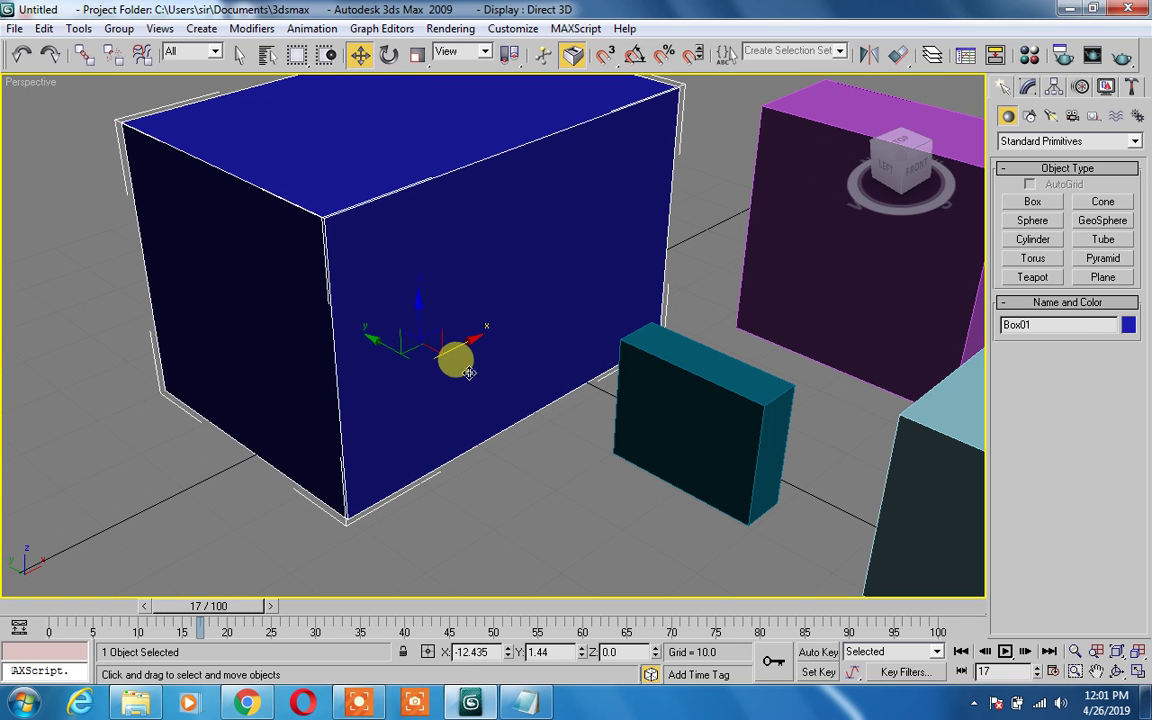
mouse_move(440, 330)
left_mouse_down()
mouse_move(427, 236)
mouse_move(465, 314)
left_mouse_up()
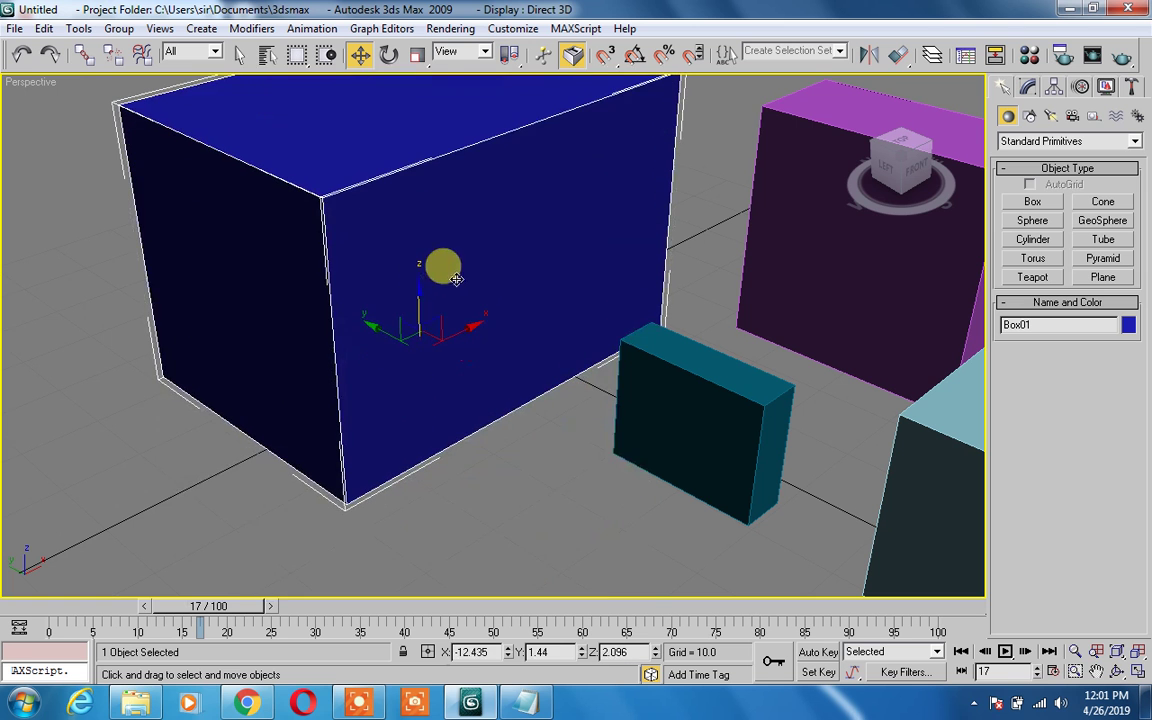
left_click_drag(404, 329, 418, 342)
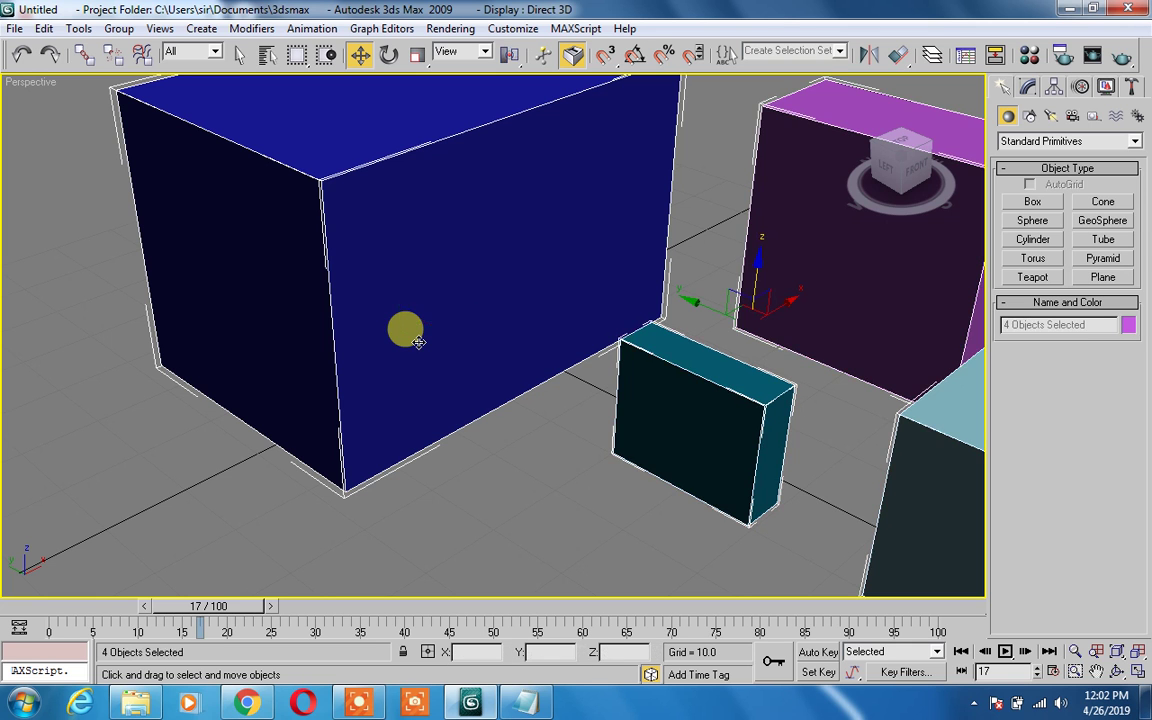
Delete all four boxes and drag out the base of a new box on the grid.
key("Delete")
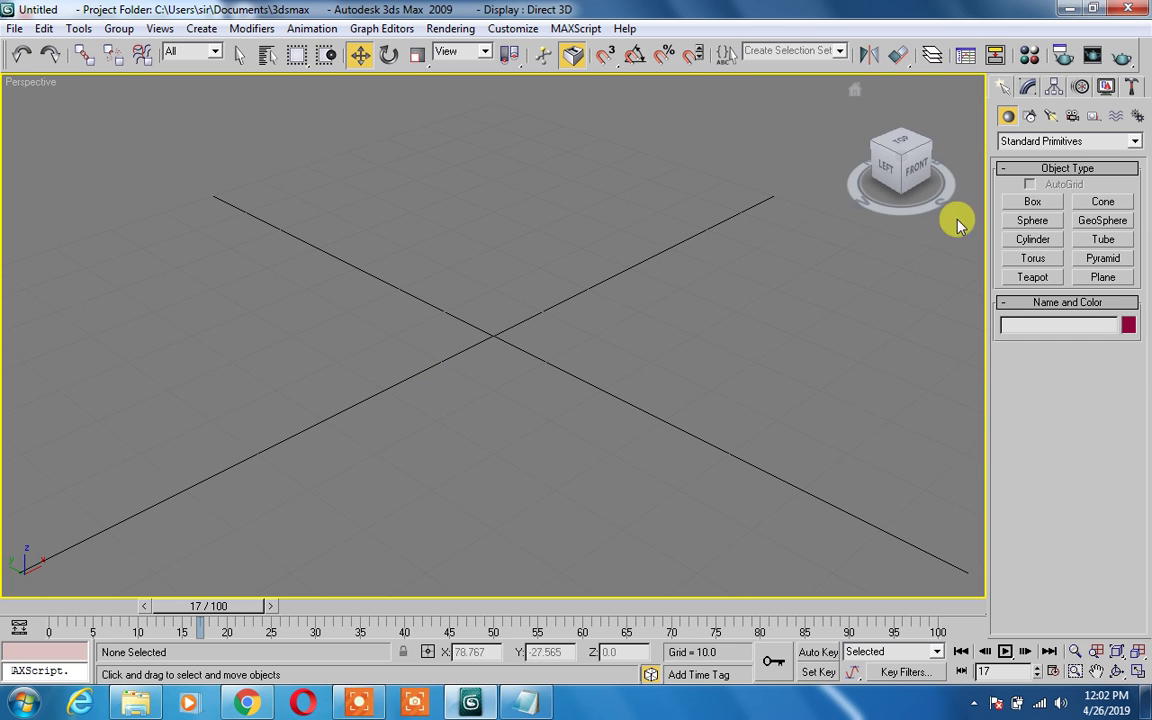
left_click(1022, 204)
mouse_move(316, 302)
left_mouse_down()
mouse_move(370, 494)
mouse_move(342, 496)
left_mouse_up()
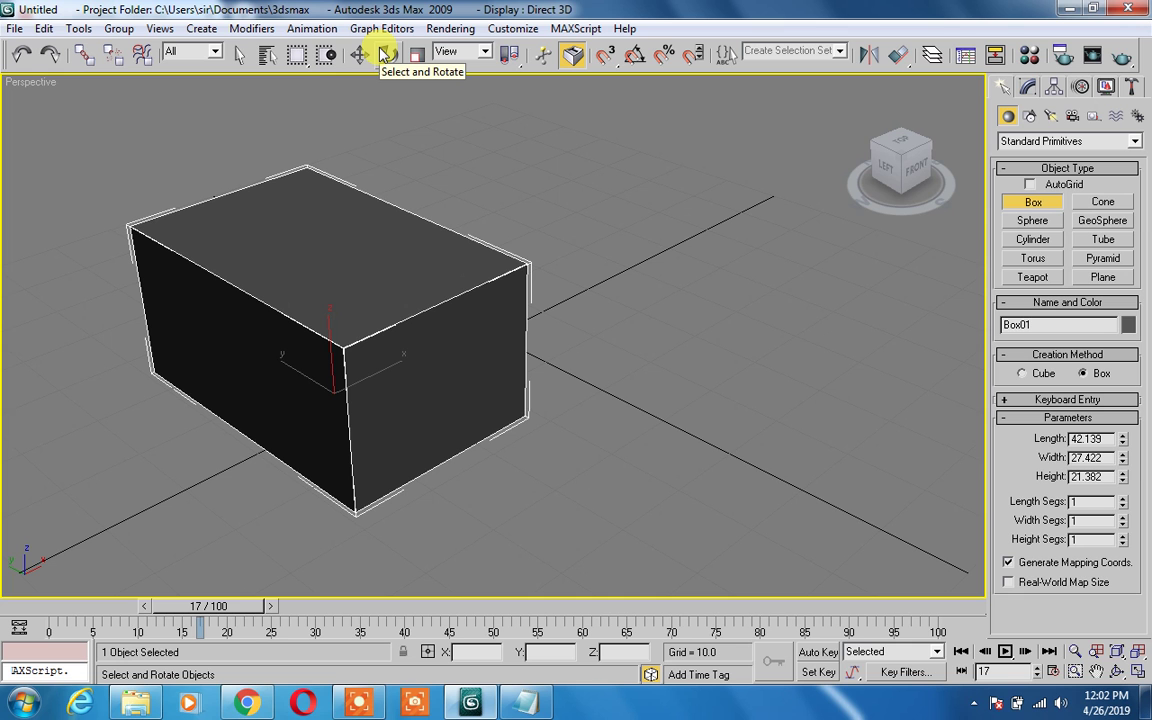
Switch to Select and Rotate, then bring the Notepad notes back to the front.
left_click(385, 53)
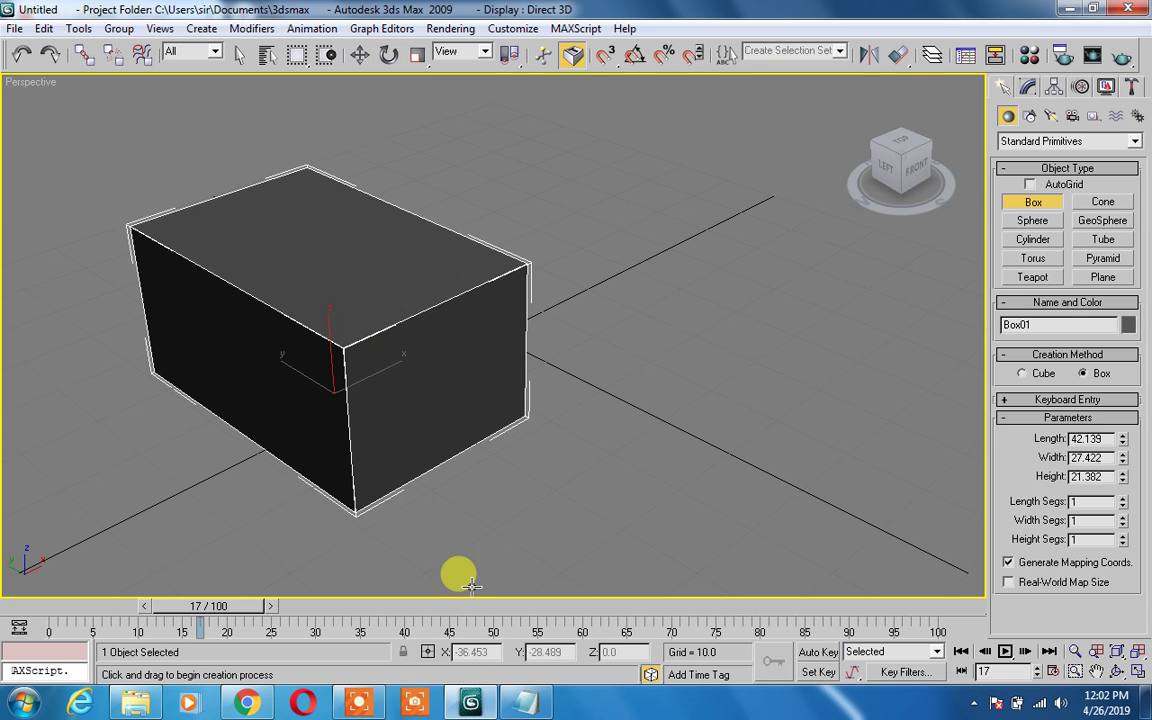
left_click(524, 700)
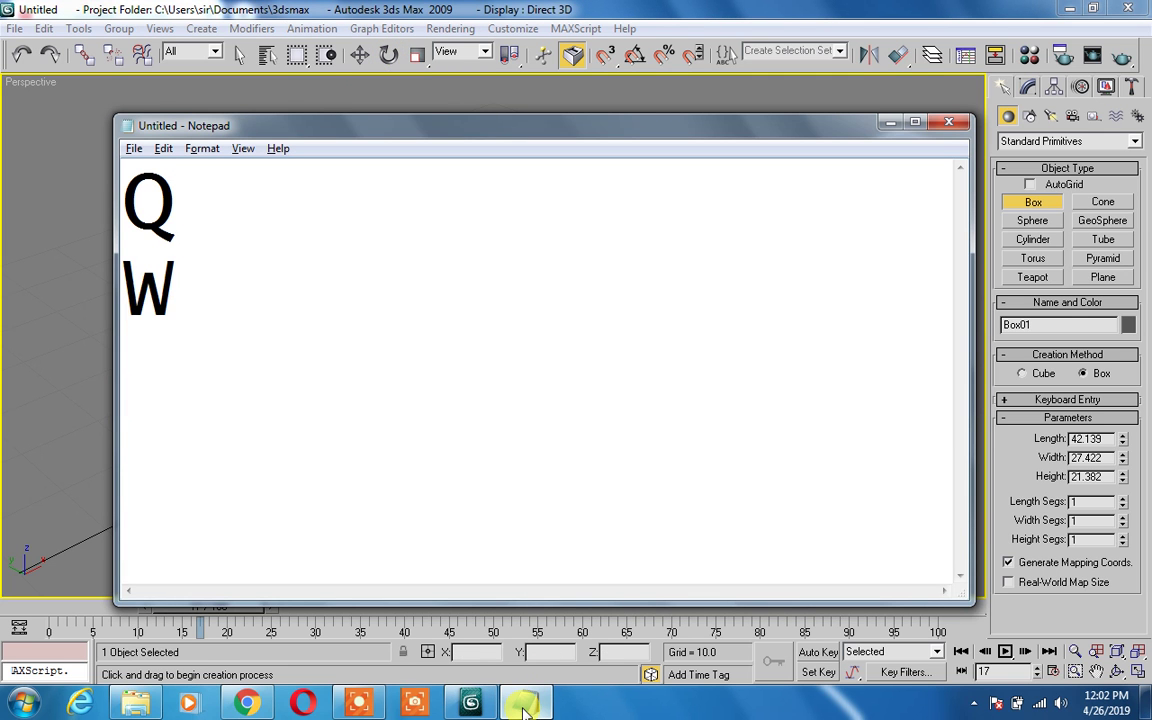
Add a capital E on a third line under Q and W, then minimize Notepad.
type("e")
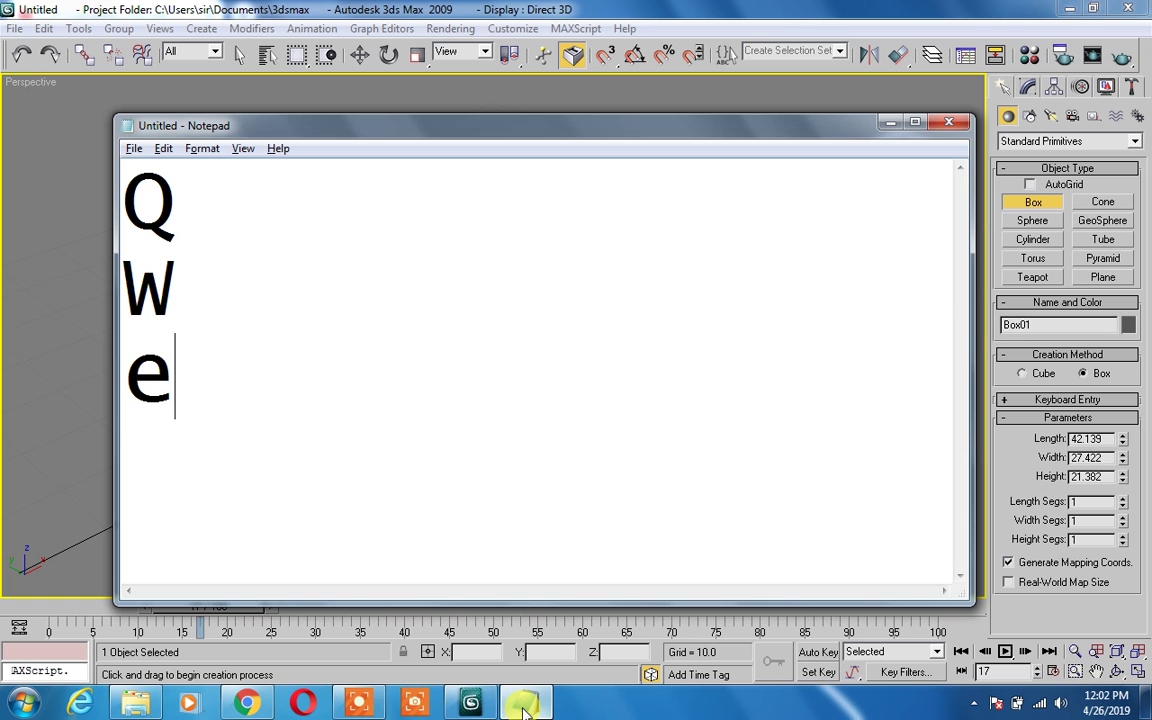
key("BackSpace")
type("E")
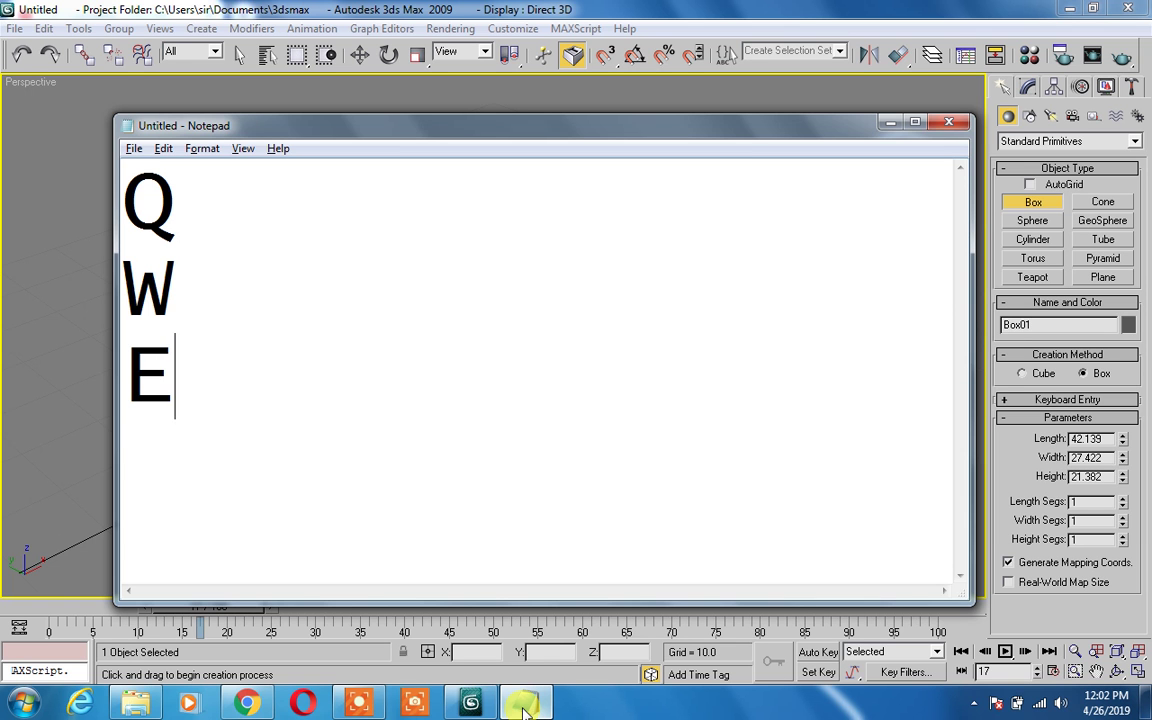
left_click(885, 124)
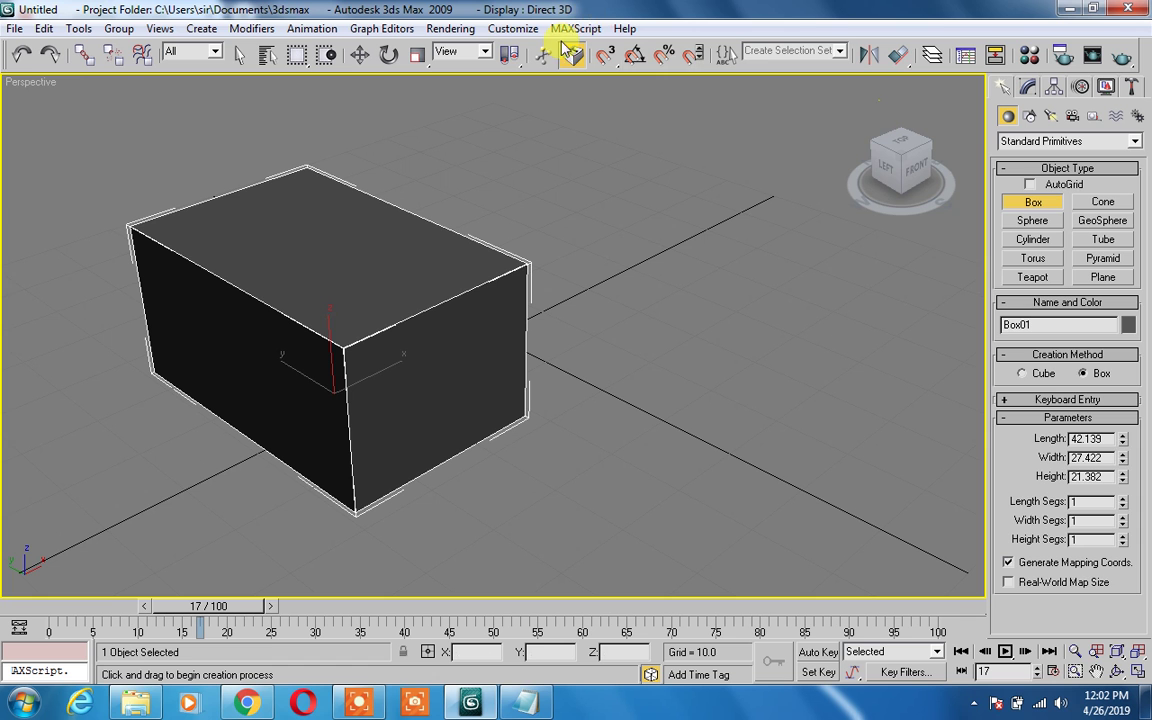
Rotate the grey box with the X, Y and screen rings, ending at Y 68.58.
key("e")
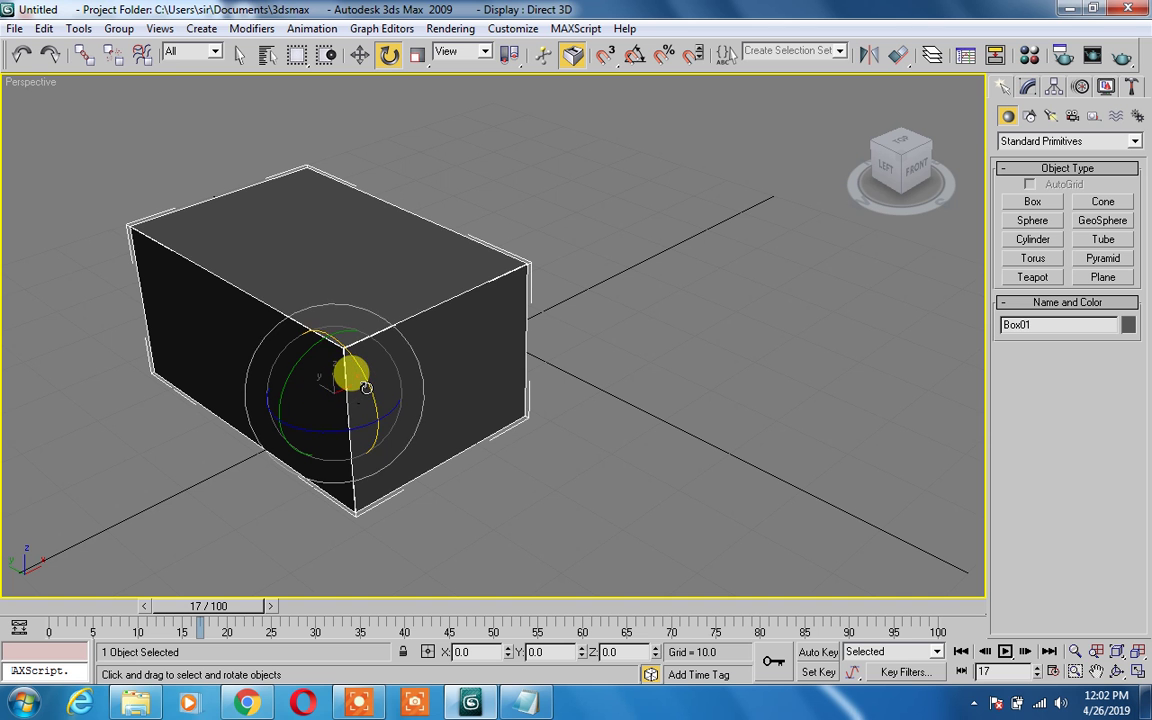
mouse_move(366, 388)
left_mouse_down()
mouse_move(352, 343)
mouse_move(340, 440)
mouse_move(314, 509)
left_mouse_up()
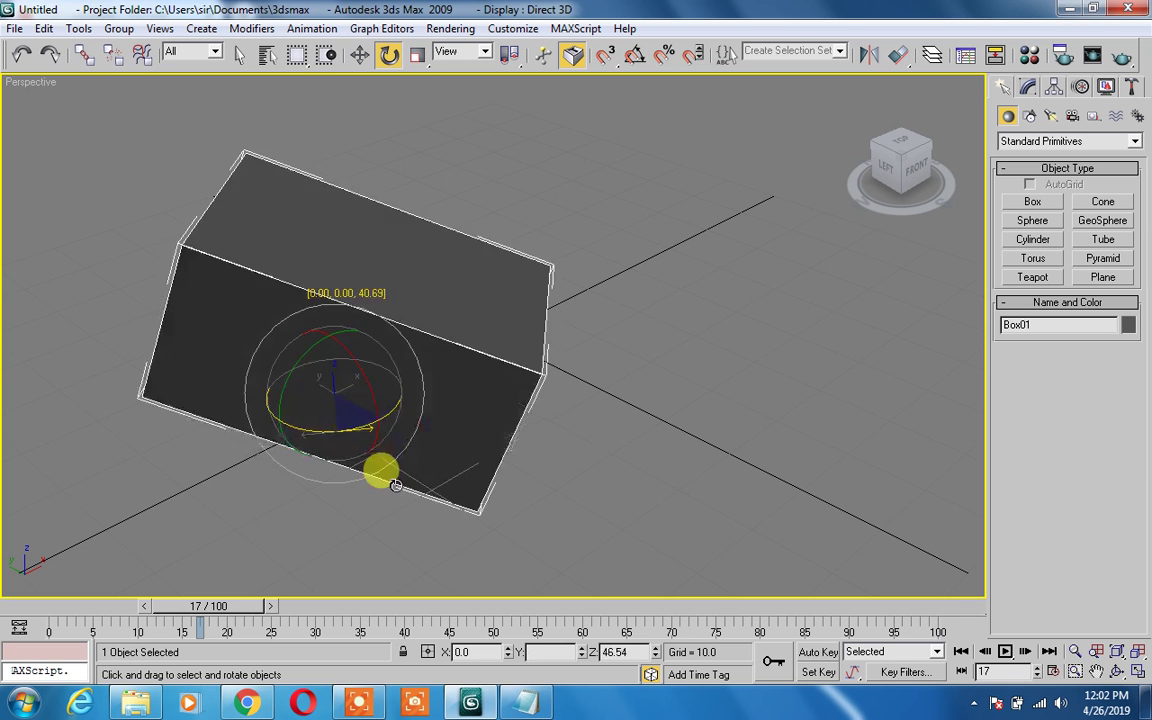
mouse_move(293, 374)
left_mouse_down()
mouse_move(179, 497)
mouse_move(148, 582)
mouse_move(367, 334)
mouse_move(386, 416)
mouse_move(244, 496)
mouse_move(257, 339)
left_mouse_up()
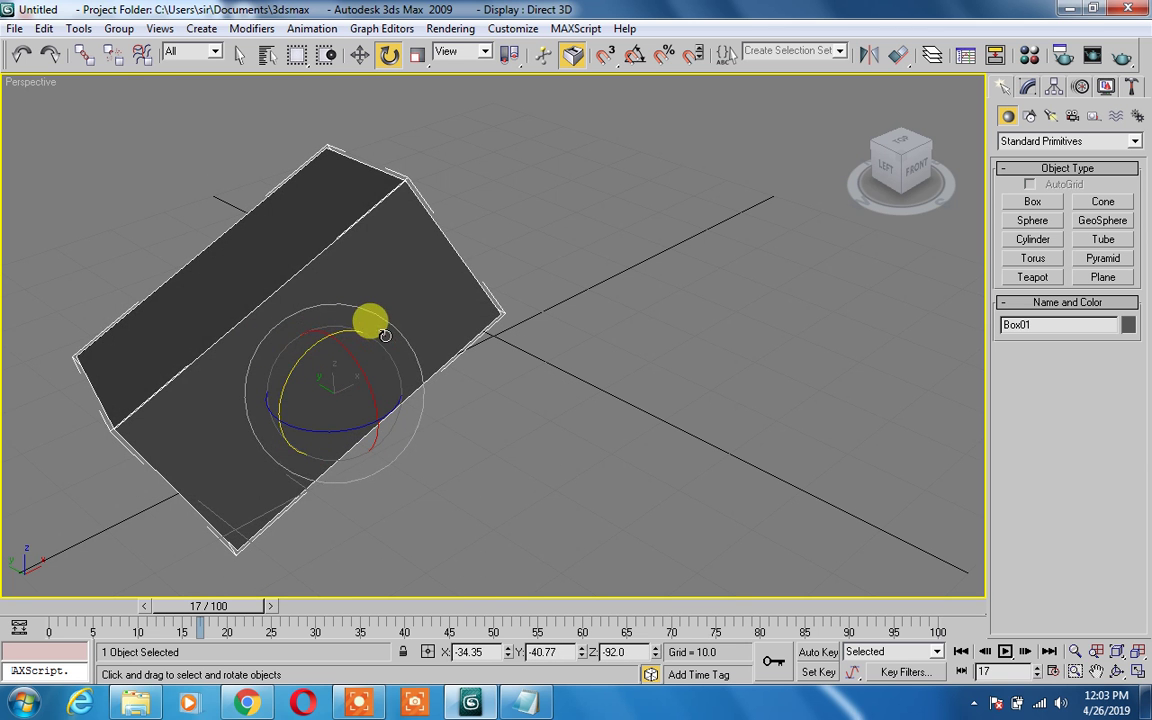
mouse_move(430, 340)
left_mouse_down()
mouse_move(423, 368)
mouse_move(280, 532)
mouse_move(226, 481)
mouse_move(57, 465)
mouse_move(1127, 488)
mouse_move(60, 370)
mouse_move(10, 527)
mouse_move(39, 316)
mouse_move(60, 327)
left_mouse_up()
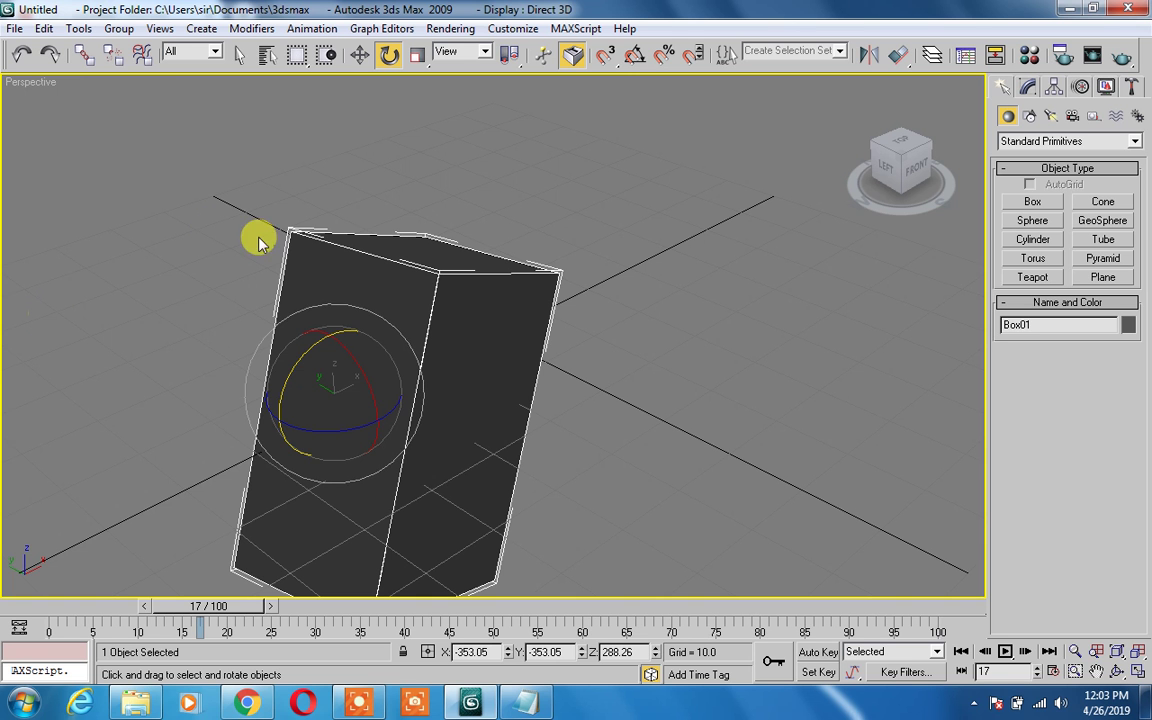
mouse_move(316, 346)
left_mouse_down()
mouse_move(419, 229)
mouse_move(399, 247)
mouse_move(422, 435)
left_mouse_up()
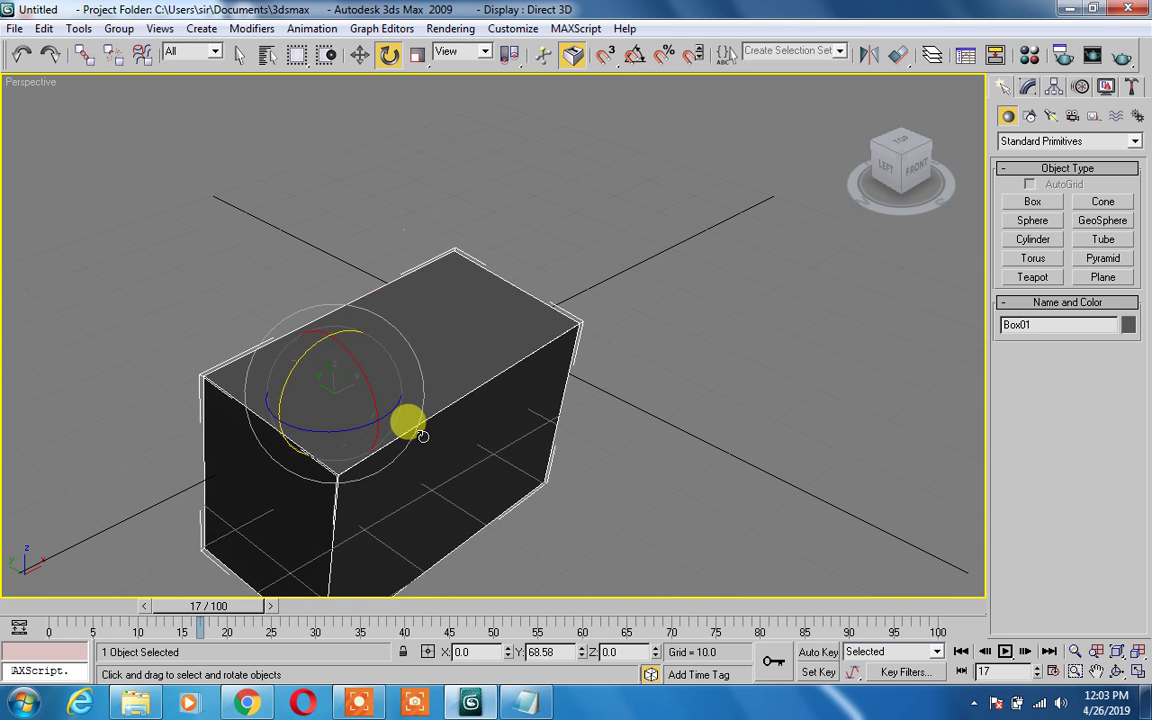
Type exact rotations of 90 for Y and Z and 56 for X.
double_click(540, 651)
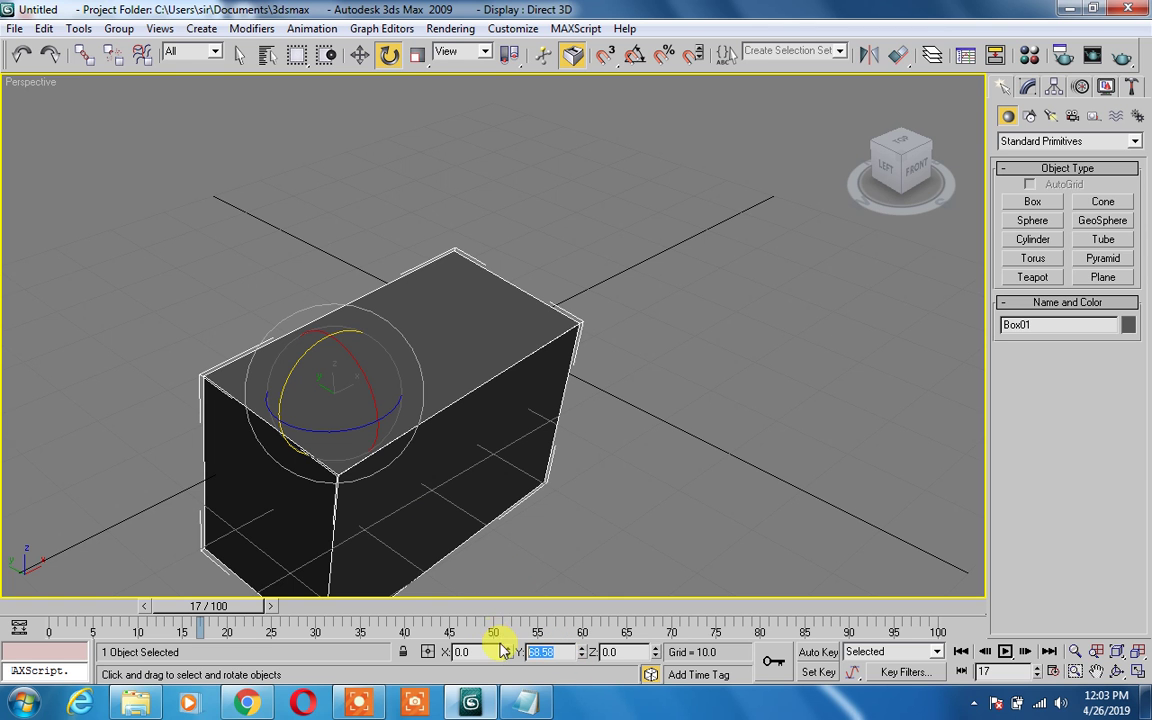
type("90")
key("Return")
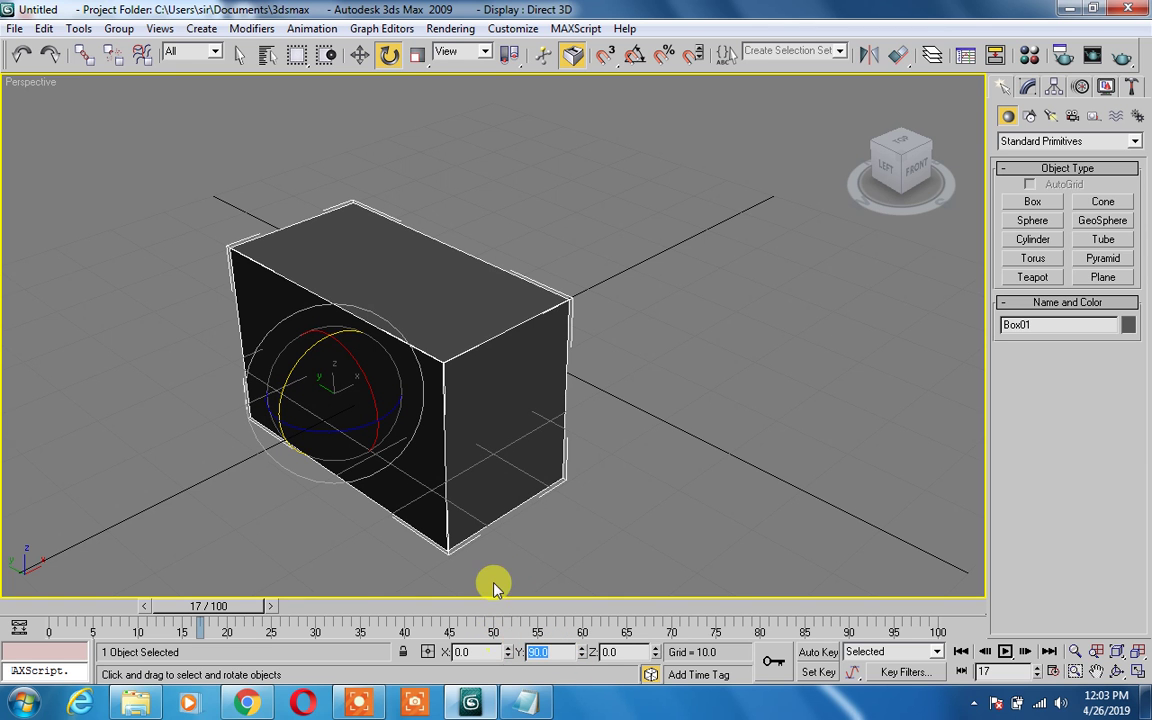
key("Tab")
type("9")
key("Return")
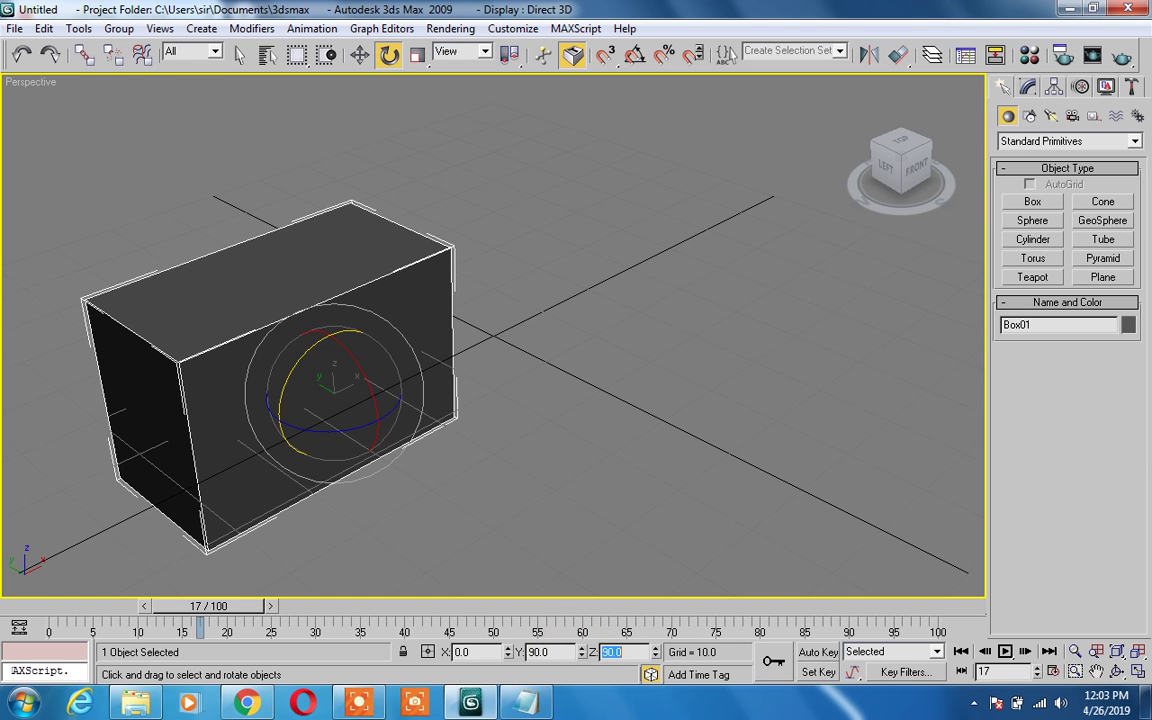
left_click(452, 651)
type("90")
key("Return")
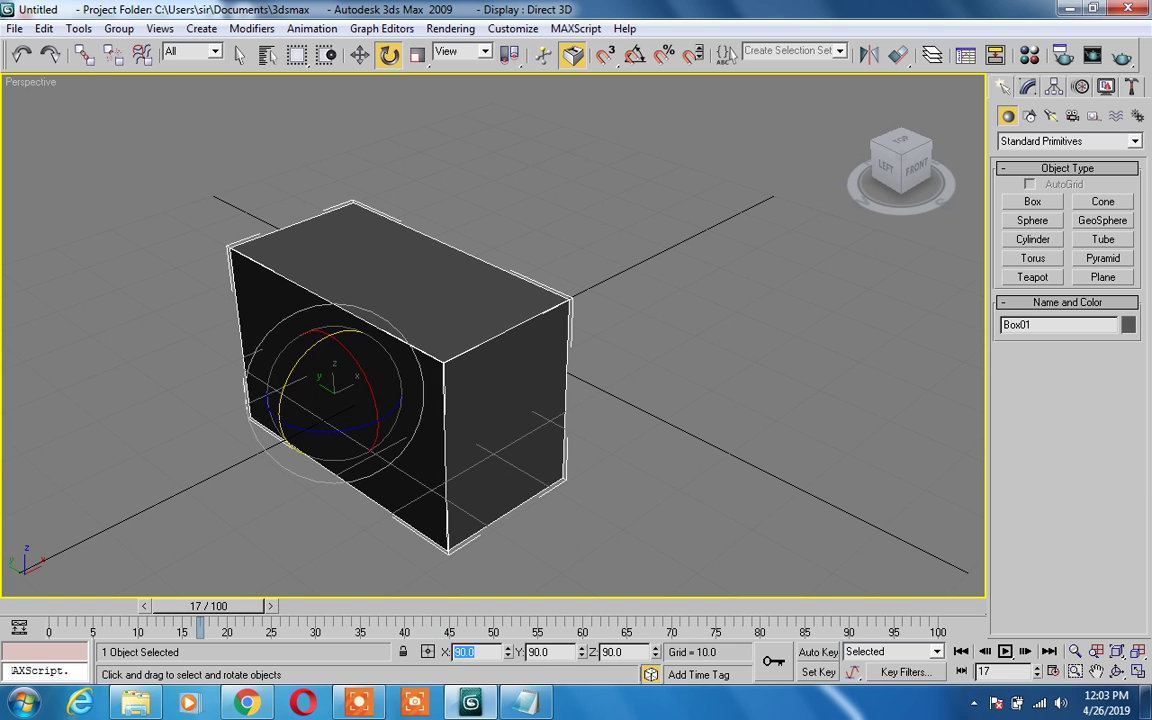
type("56")
key("Return")
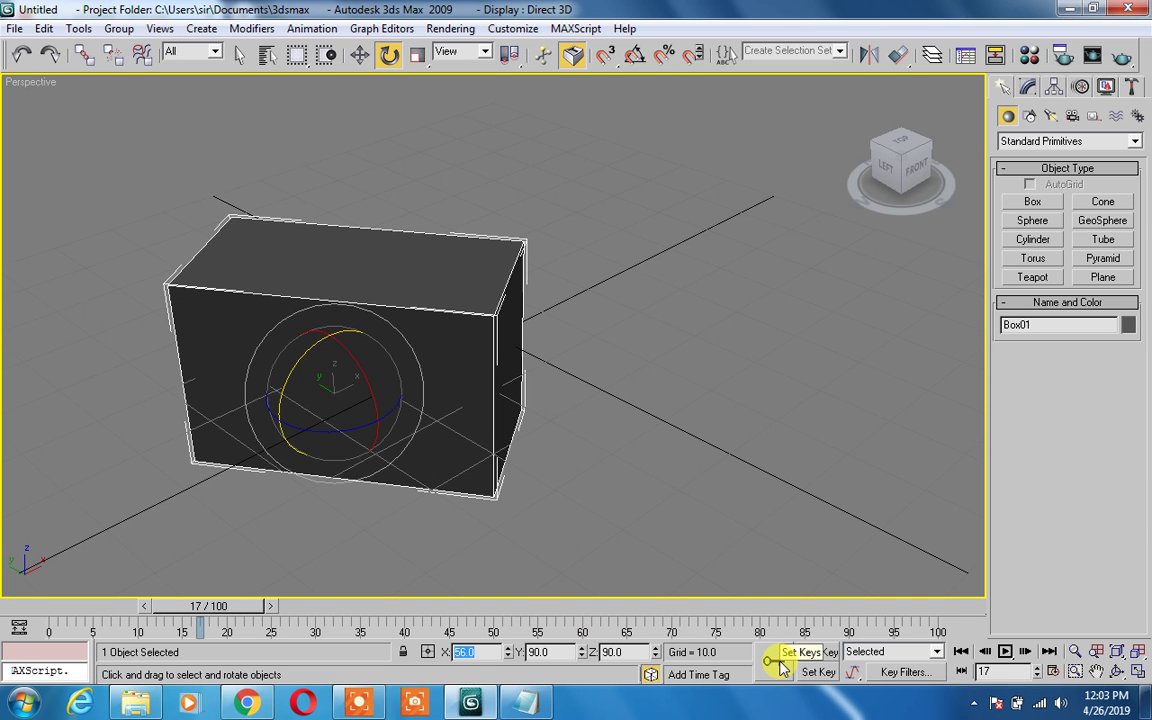
Reselect the box and rotate it freely with the gizmo.
left_click(779, 664)
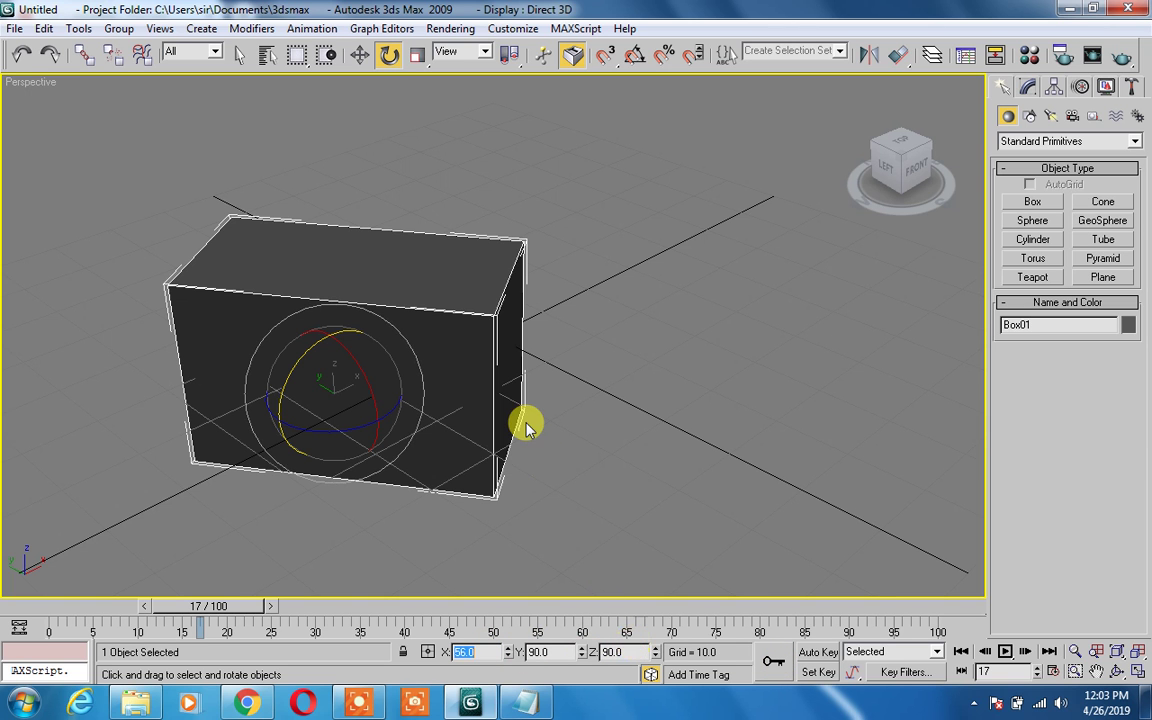
left_click(586, 381)
left_click(393, 334)
left_click_drag(345, 342, 320, 321)
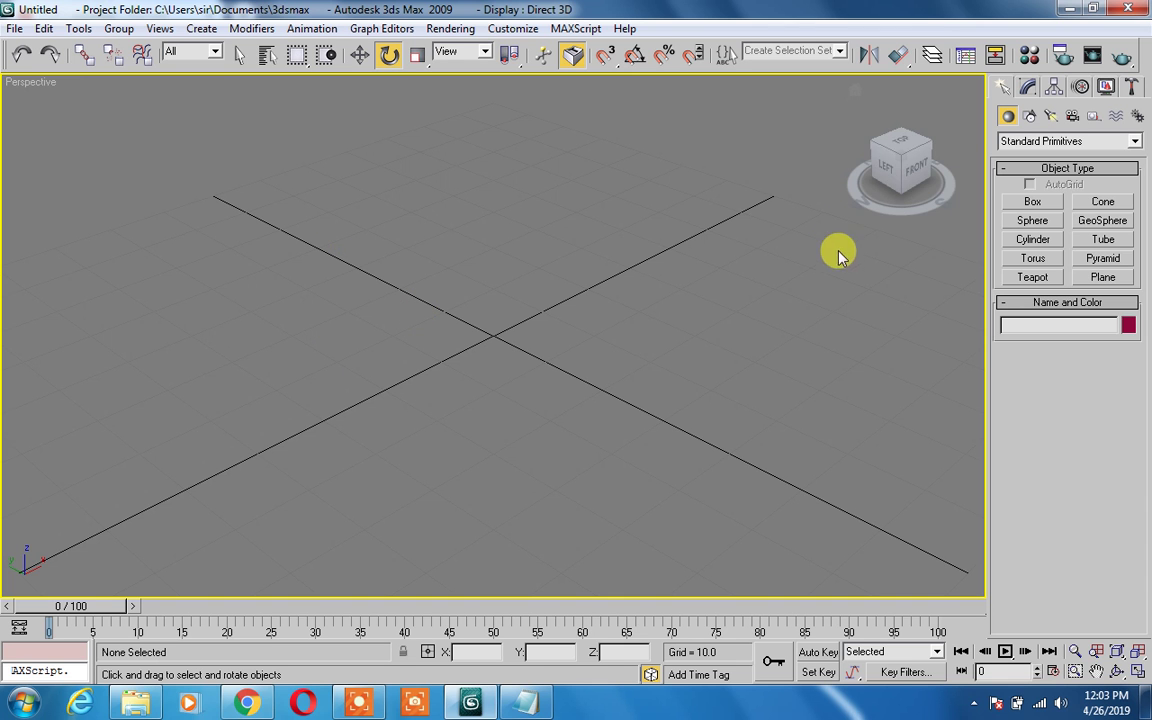
Create a 31.551 × 15.233 × 9.714 box at the grid centre, then bring Notepad forward.
left_click(1033, 201)
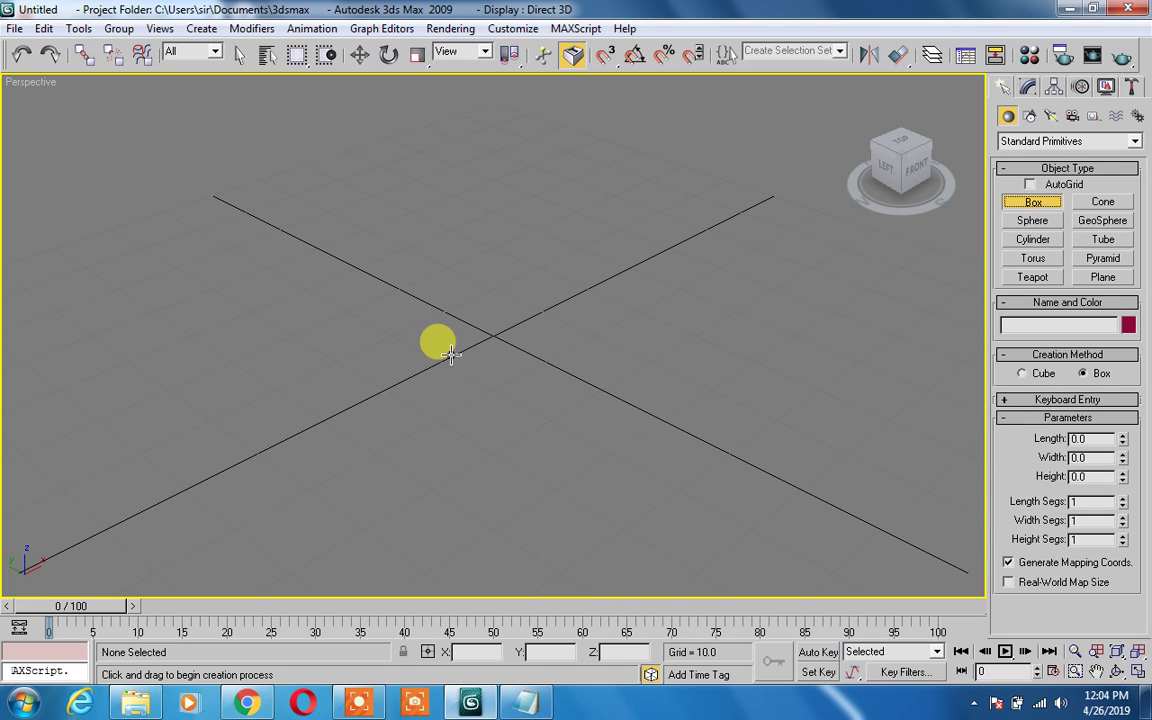
left_click_drag(450, 353, 545, 503)
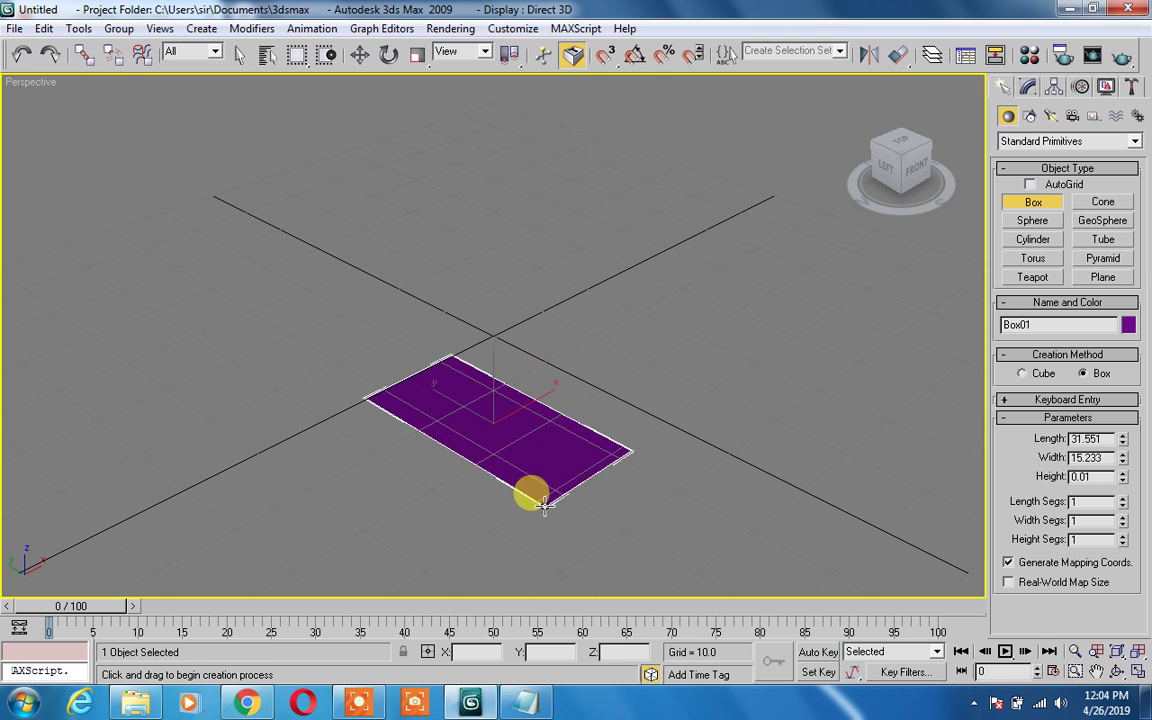
left_click(548, 431)
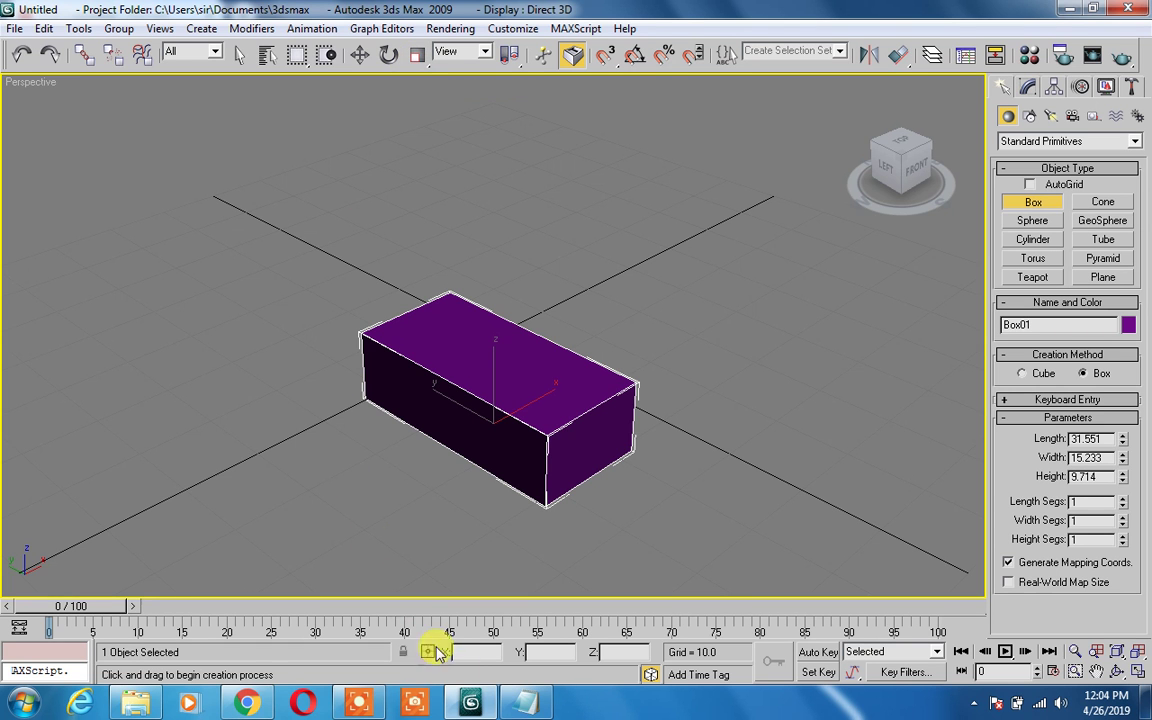
left_click(510, 695)
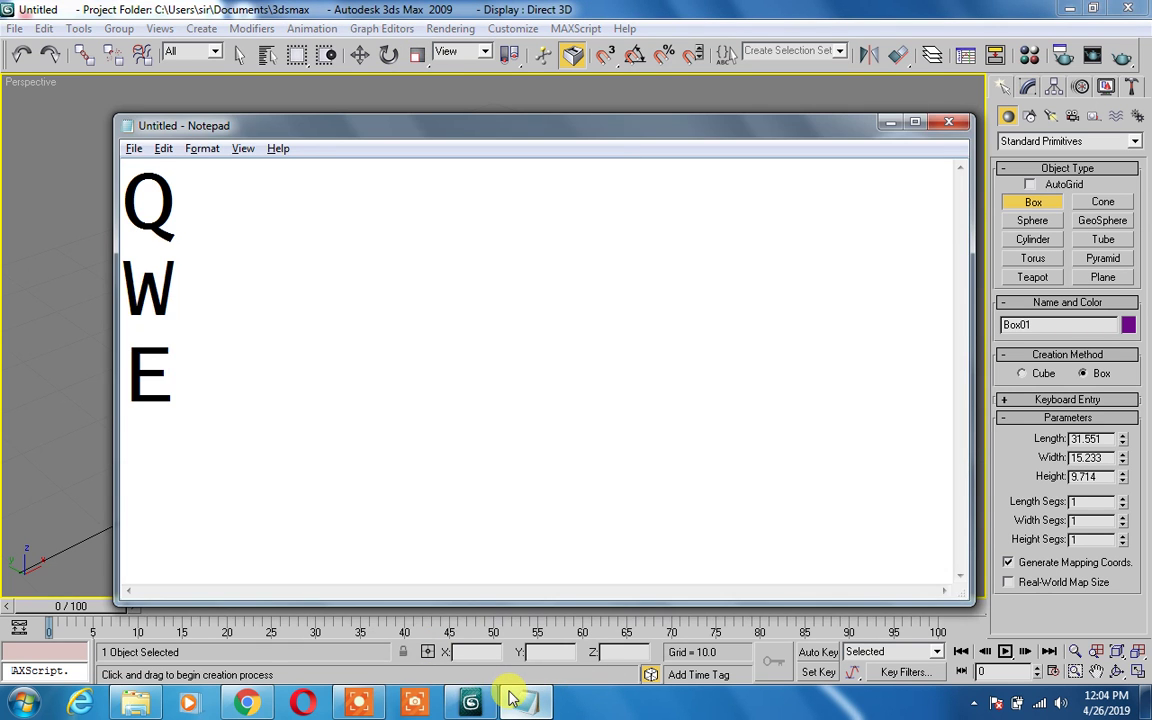
Add a capital R on a fourth line in Notepad and minimize it.
type("ER")
key("BackSpace")
key("BackSpace")
type("R")
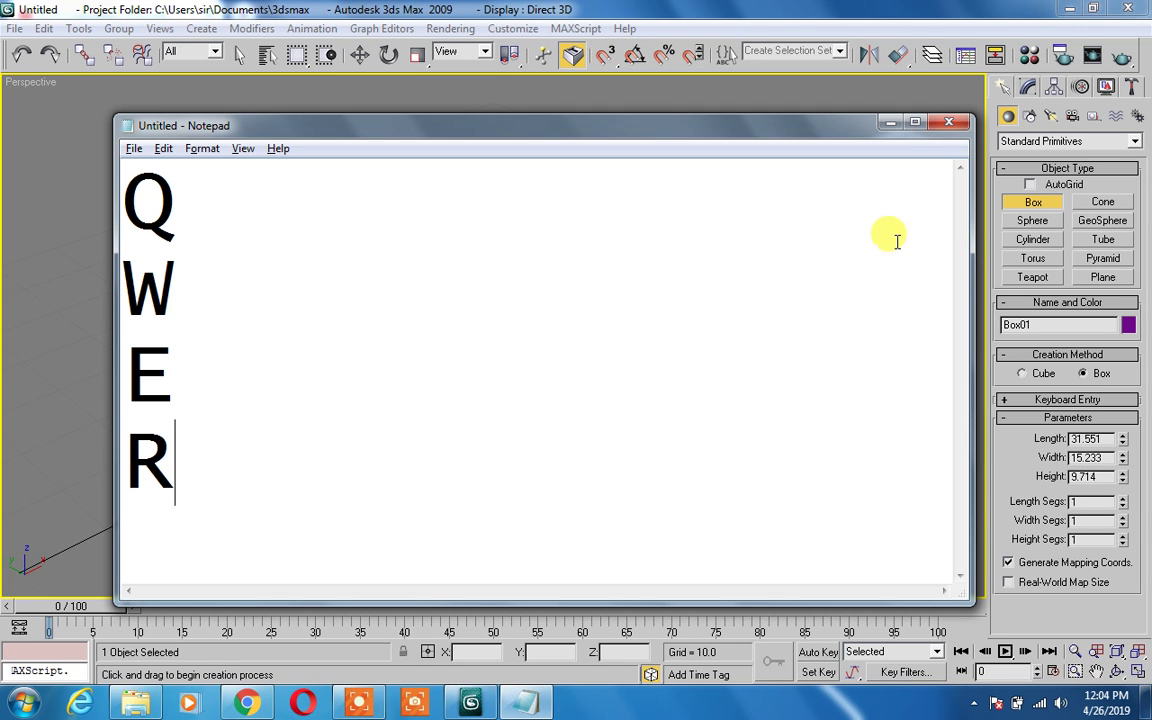
left_click(890, 125)
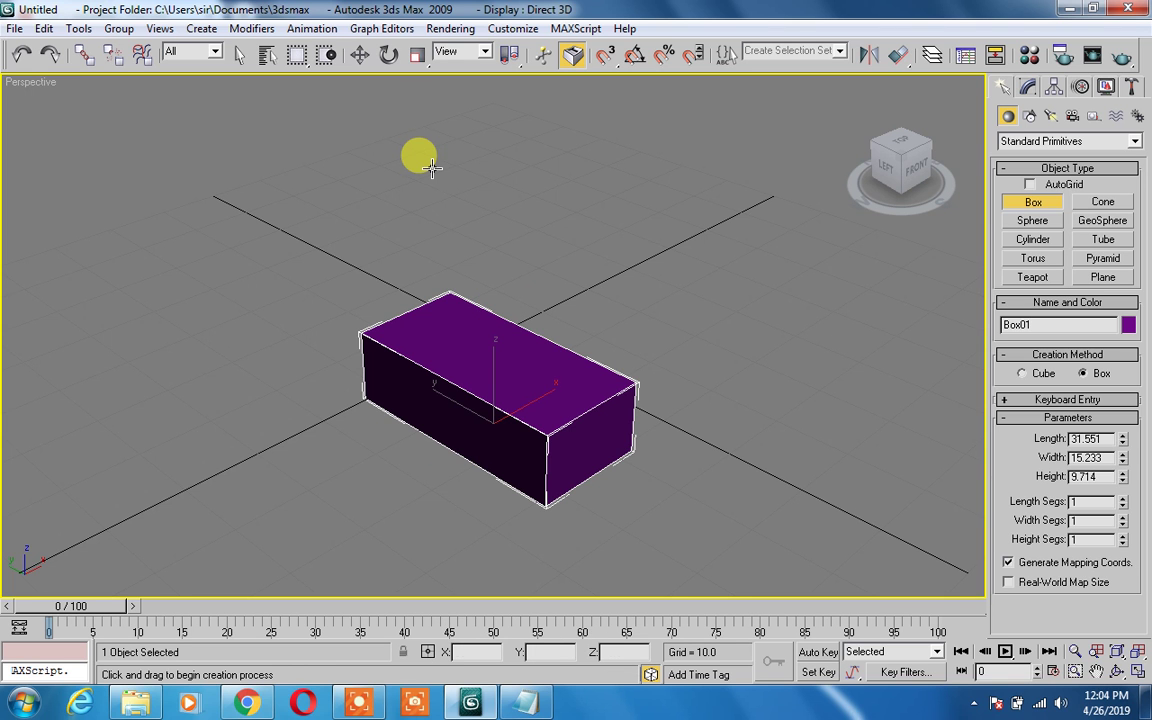
Scale the purple box to 76.258, 293.919, 284.704 percent and set Length to 20.193.
key("r")
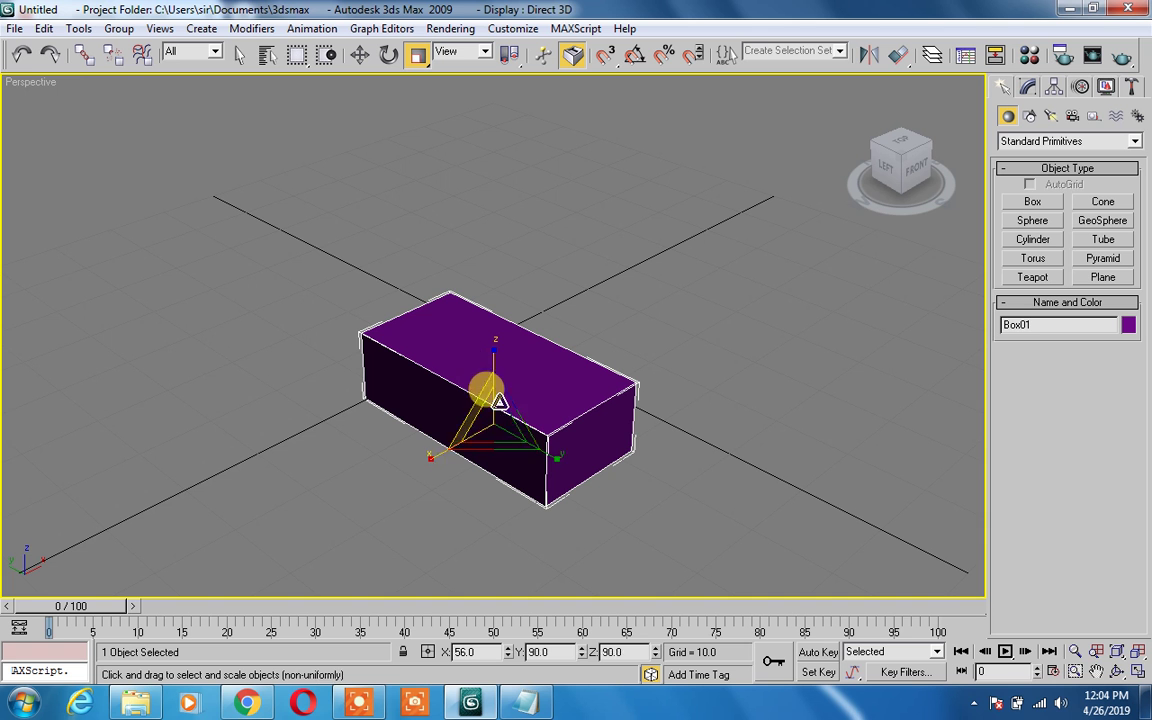
left_click_drag(555, 460, 586, 470)
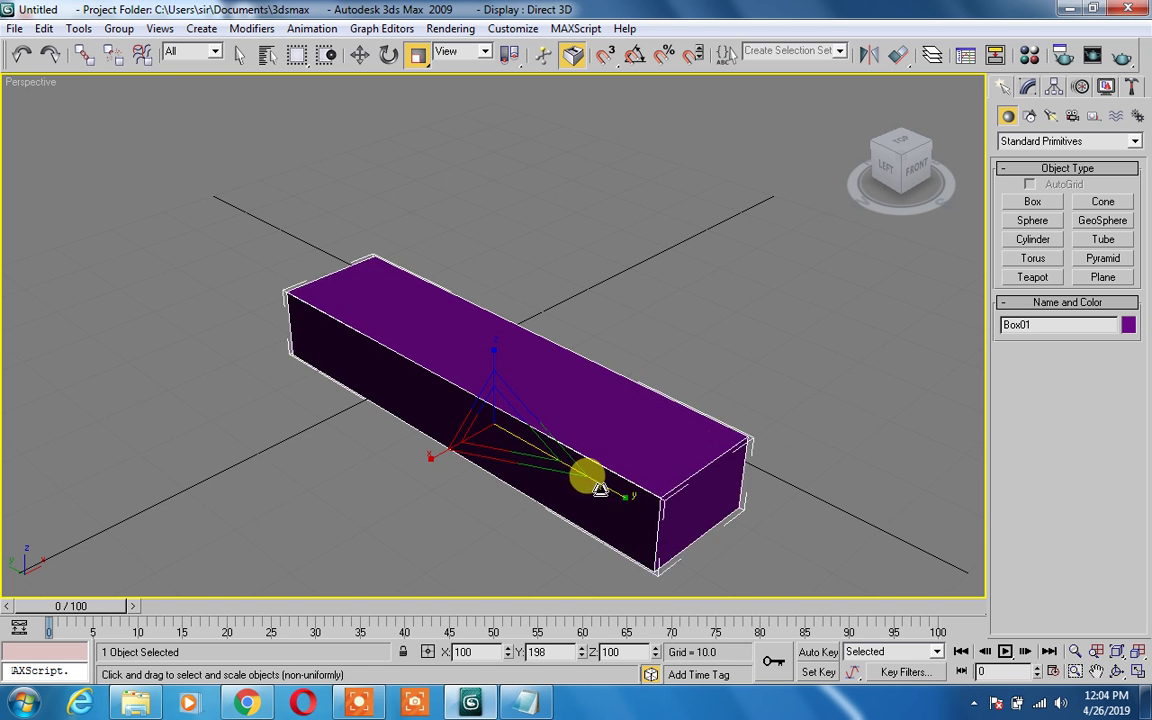
left_click(1030, 92)
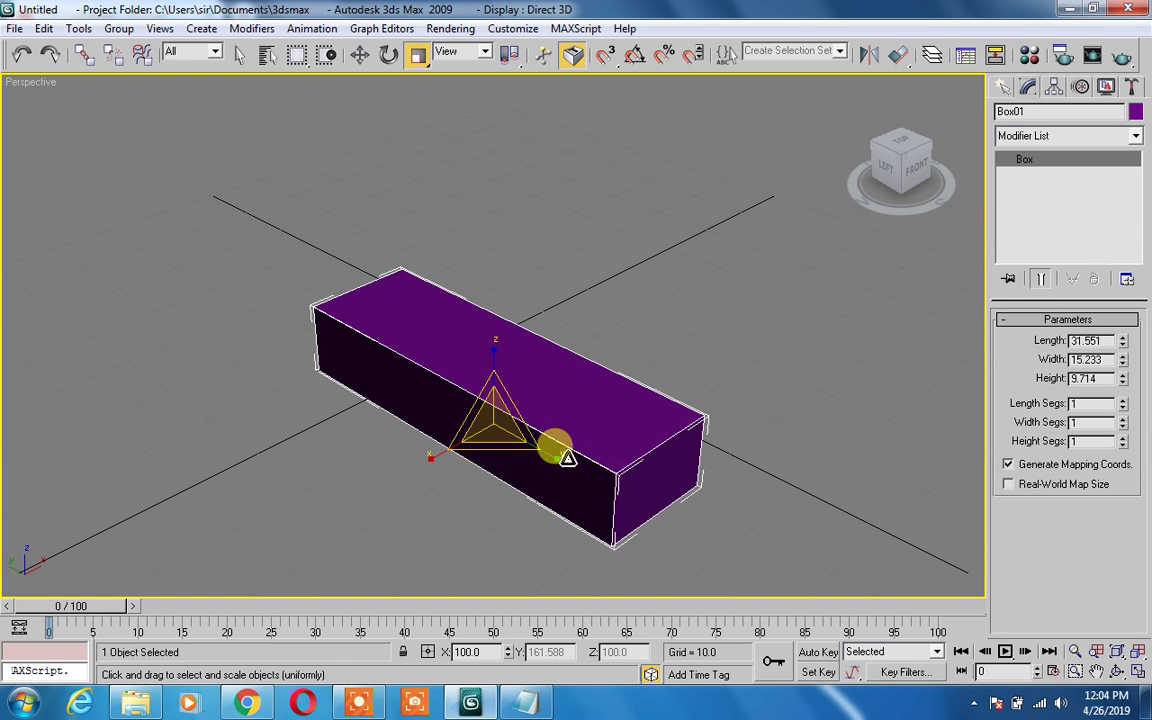
left_click_drag(556, 455, 586, 473)
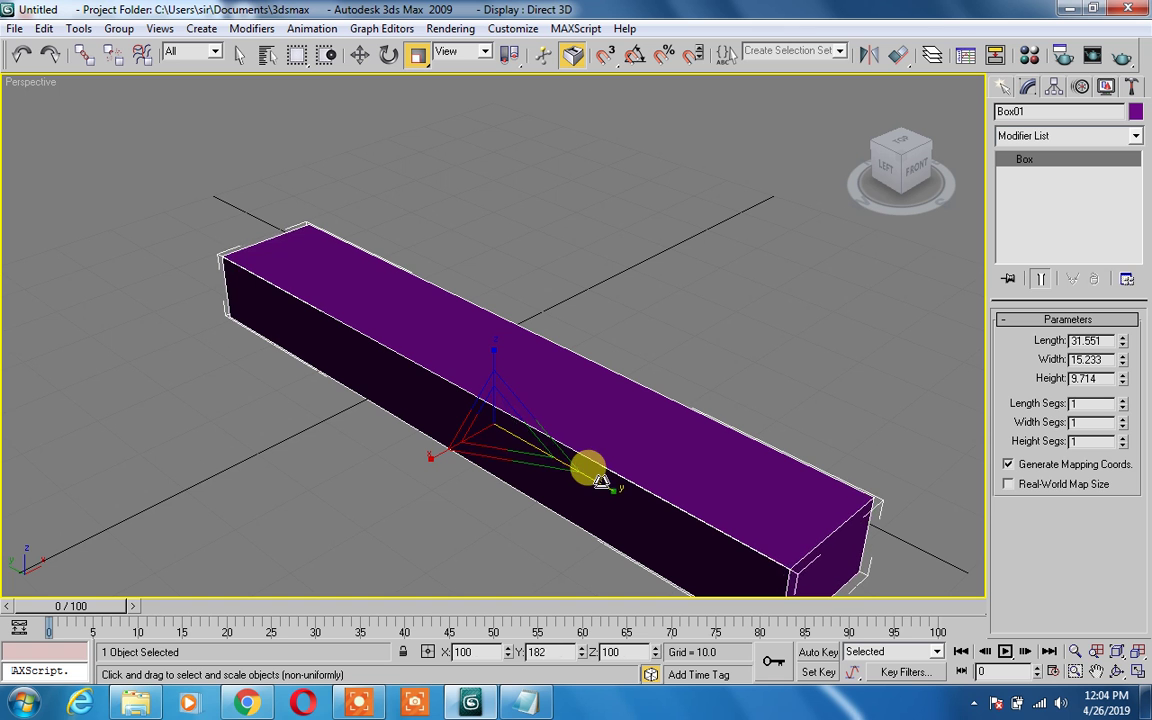
mouse_move(495, 358)
left_mouse_down()
mouse_move(503, 268)
mouse_move(489, 296)
left_mouse_up()
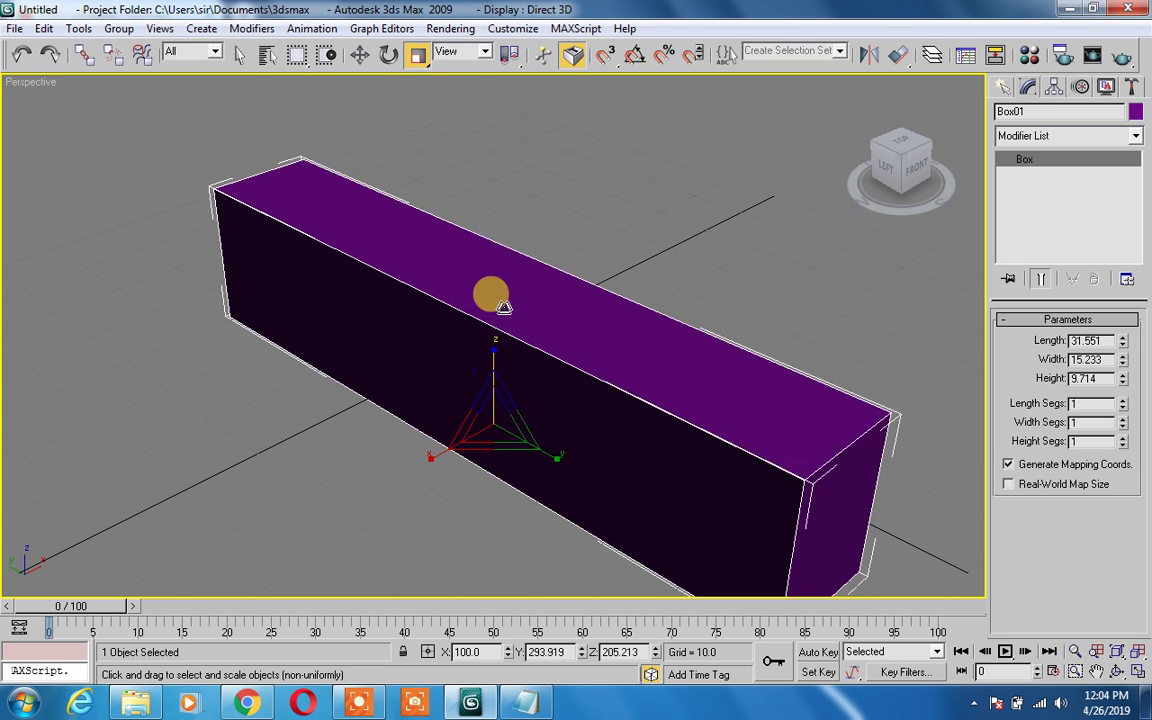
mouse_move(1122, 340)
left_mouse_down()
mouse_move(1118, 318)
mouse_move(1118, 380)
mouse_move(1121, 303)
left_mouse_up()
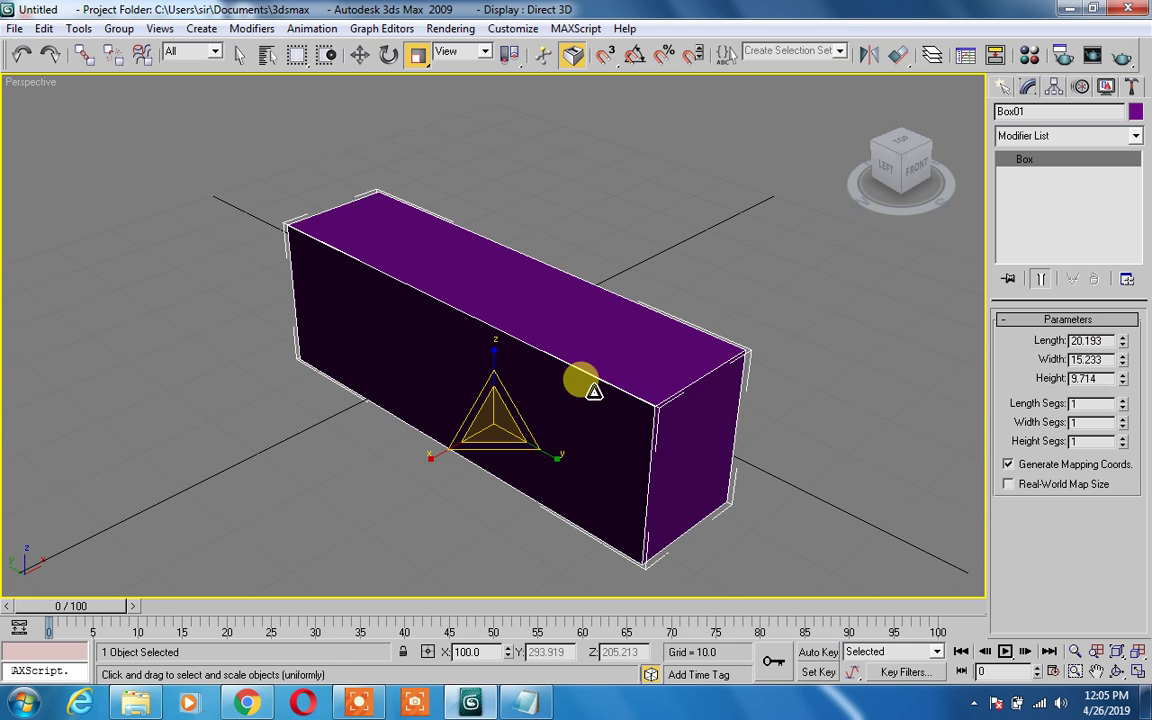
mouse_move(480, 352)
left_mouse_down()
mouse_move(495, 318)
mouse_move(512, 318)
mouse_move(509, 346)
left_mouse_up()
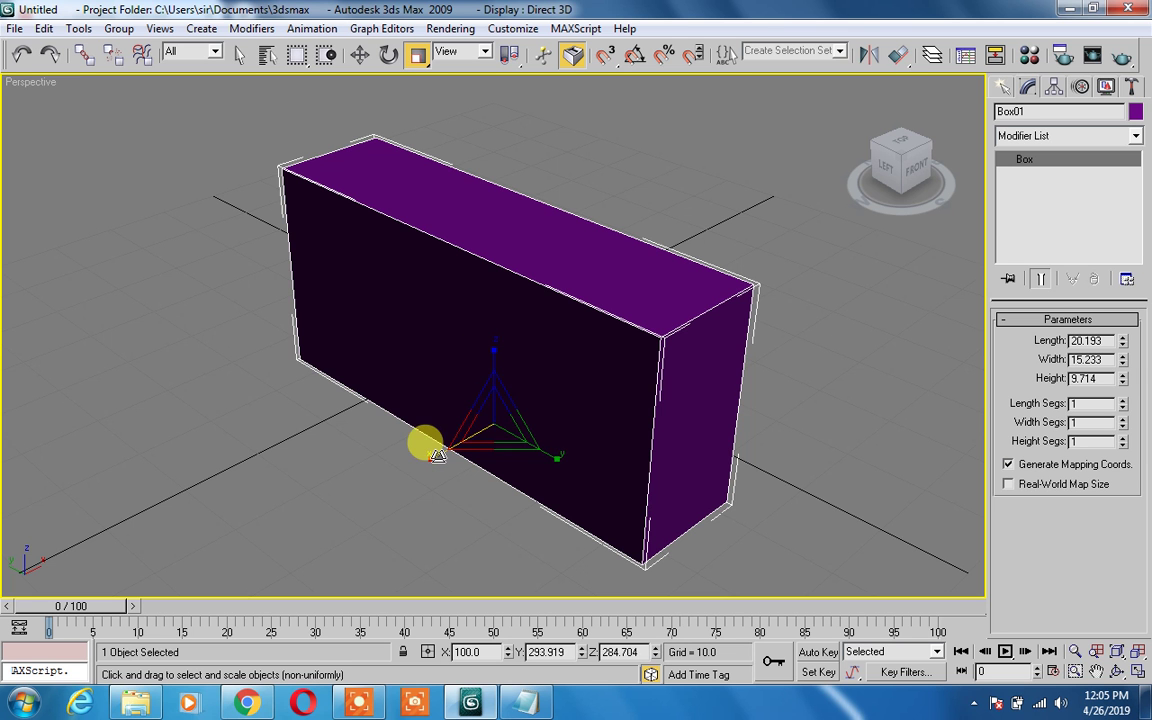
mouse_move(424, 442)
left_mouse_down()
mouse_move(318, 573)
mouse_move(437, 442)
left_mouse_up()
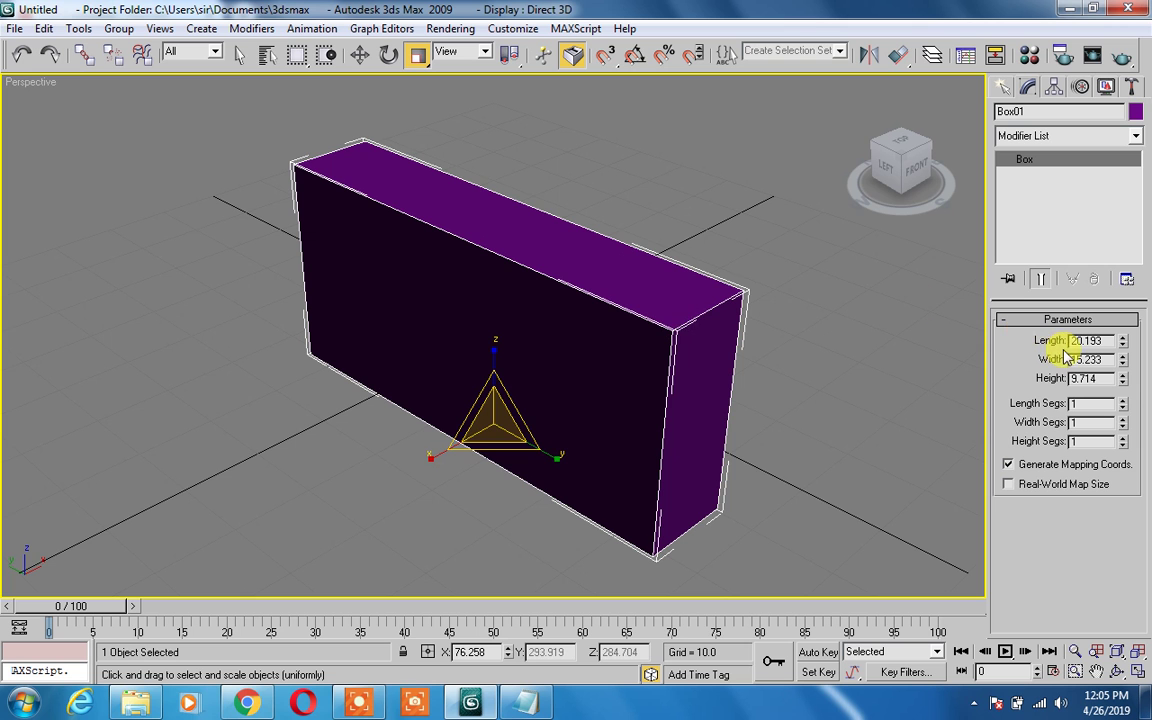
Scale Box01 into a long, flat slab (320.953, 659.825, 171.892 percent), then delete it.
scroll(769, 290, "down", 3)
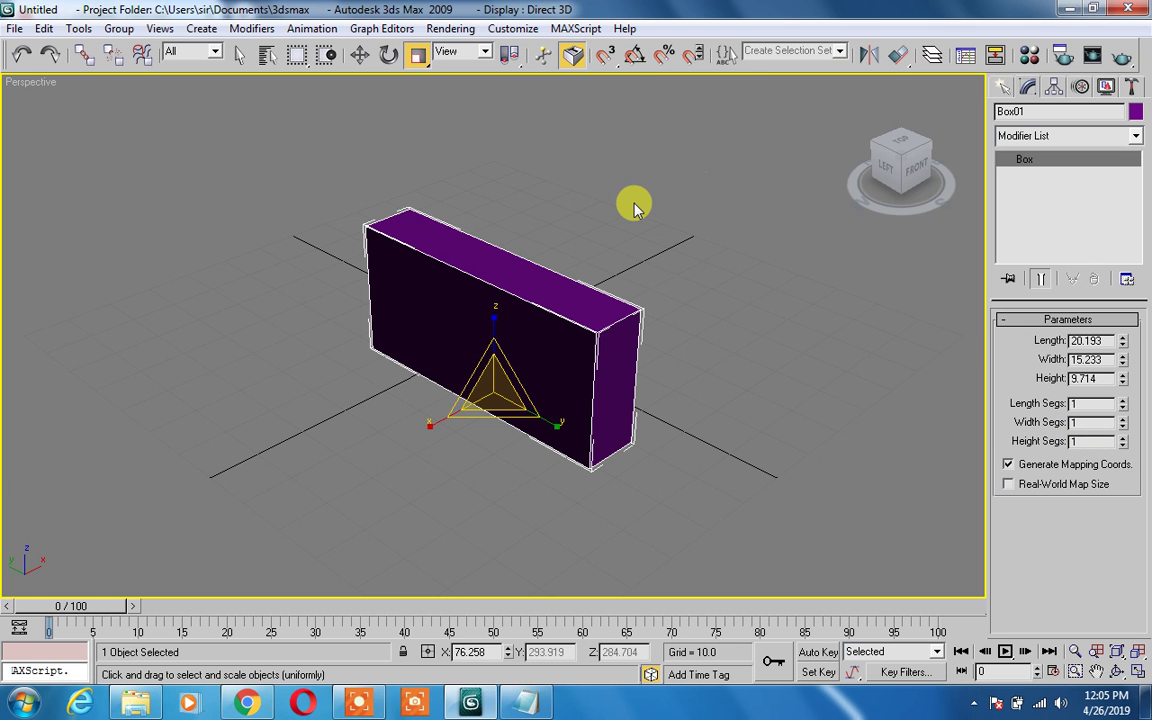
left_click(495, 315)
mouse_move(495, 315)
left_mouse_down()
mouse_move(506, 205)
mouse_move(510, 352)
left_mouse_up()
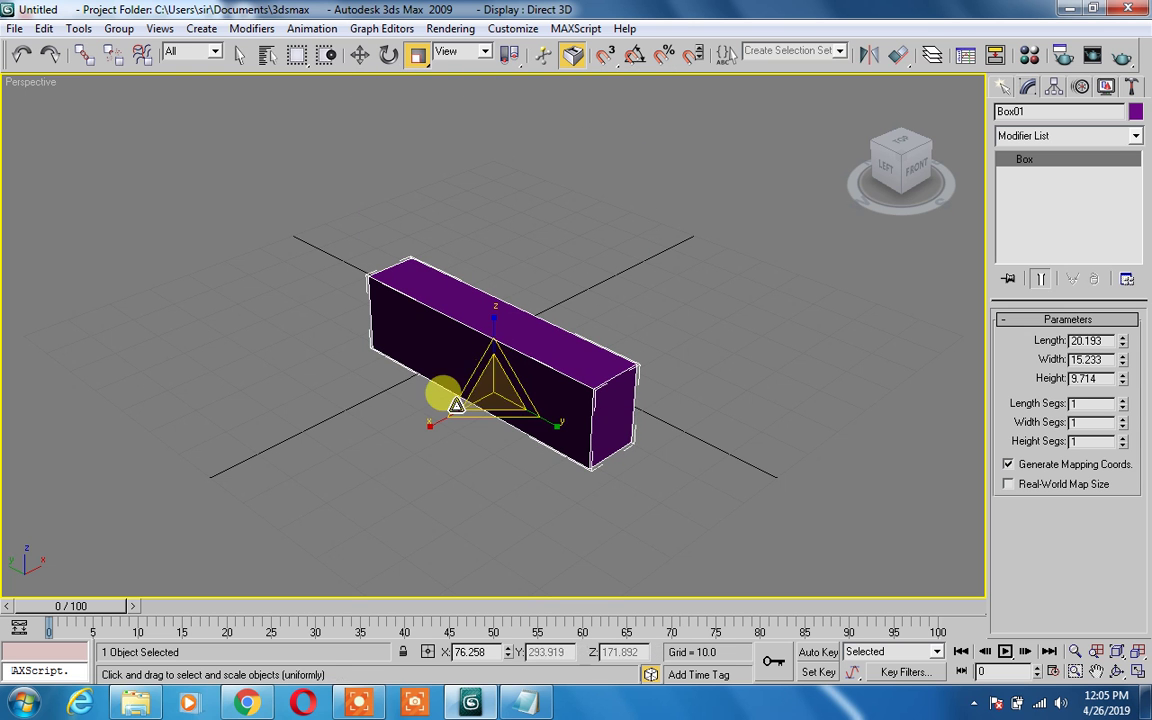
mouse_move(440, 415)
left_mouse_down()
mouse_move(502, 388)
mouse_move(463, 465)
left_mouse_up()
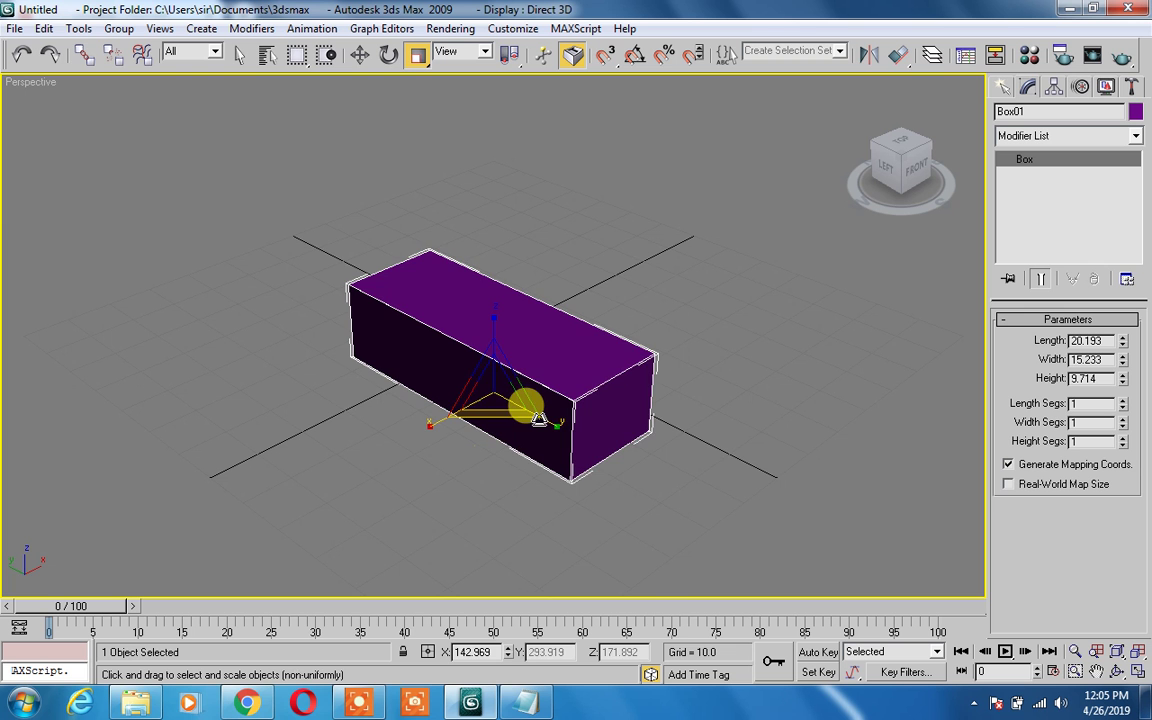
mouse_move(538, 418)
left_mouse_down()
mouse_move(712, 563)
mouse_move(591, 419)
mouse_move(688, 573)
mouse_move(656, 532)
mouse_move(646, 487)
left_mouse_up()
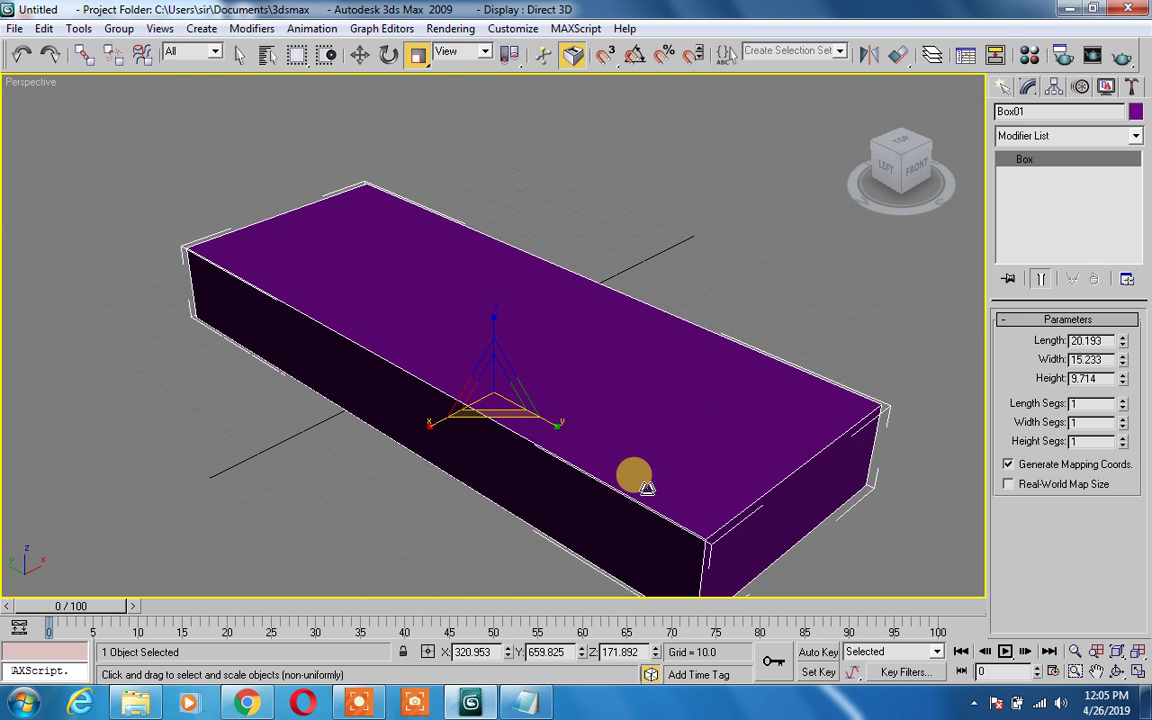
key("r")
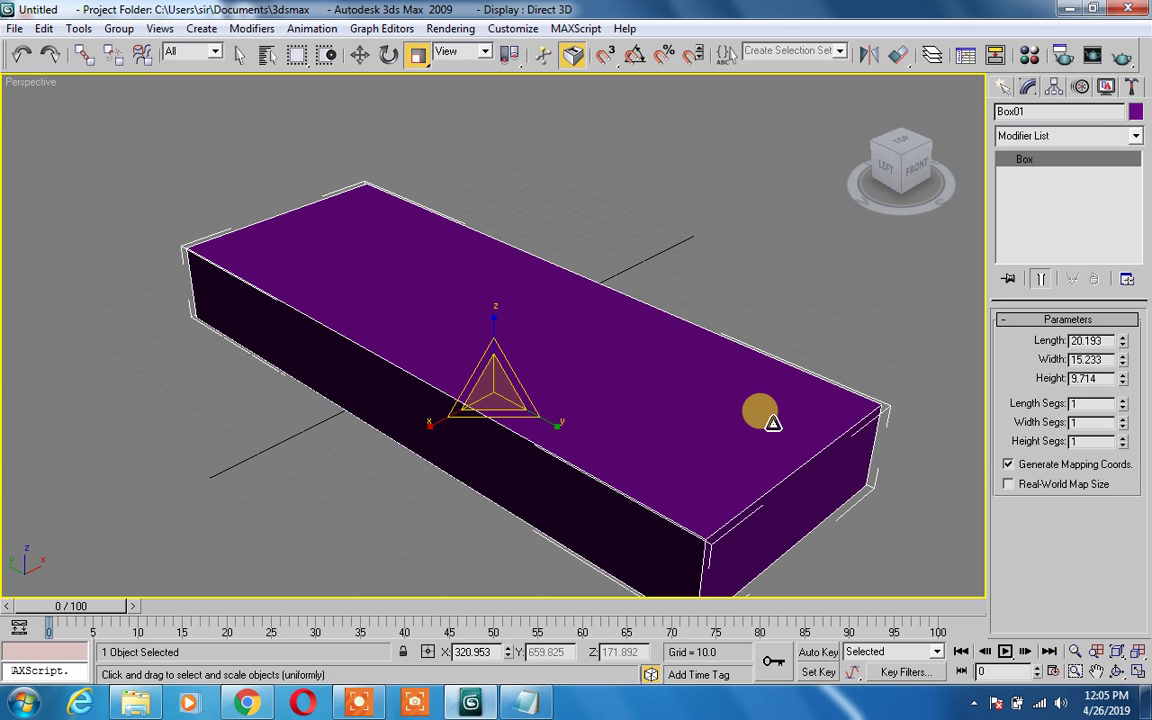
key("Delete")
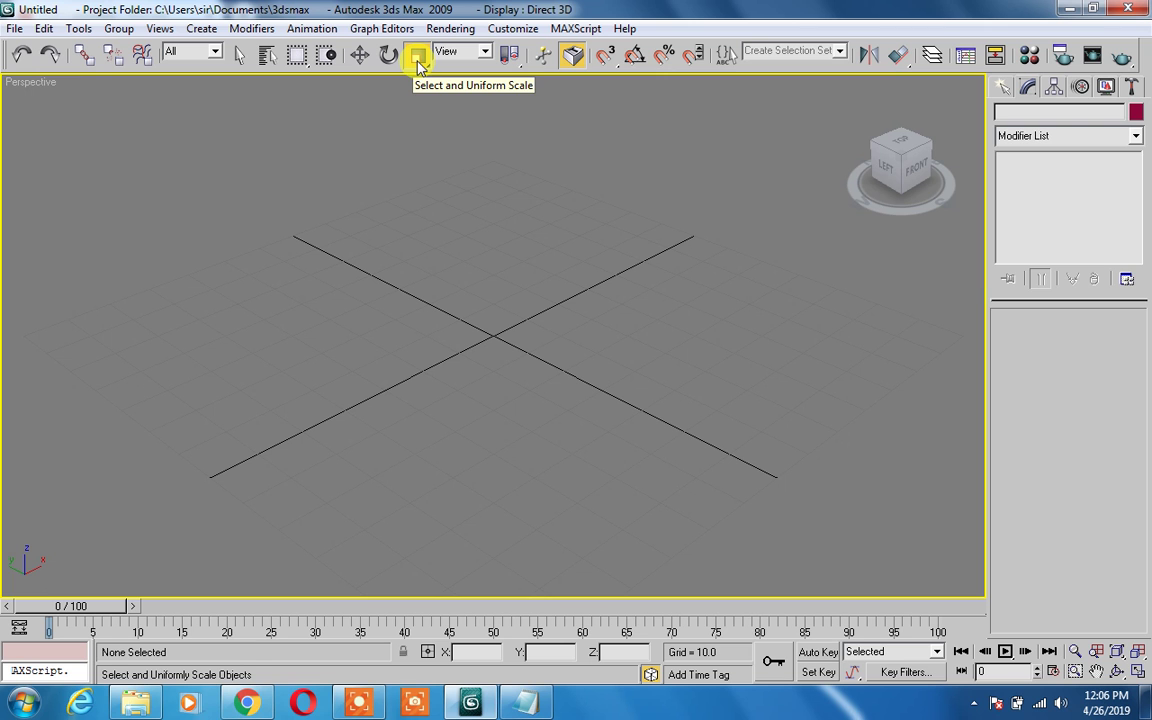
left_click(419, 62)
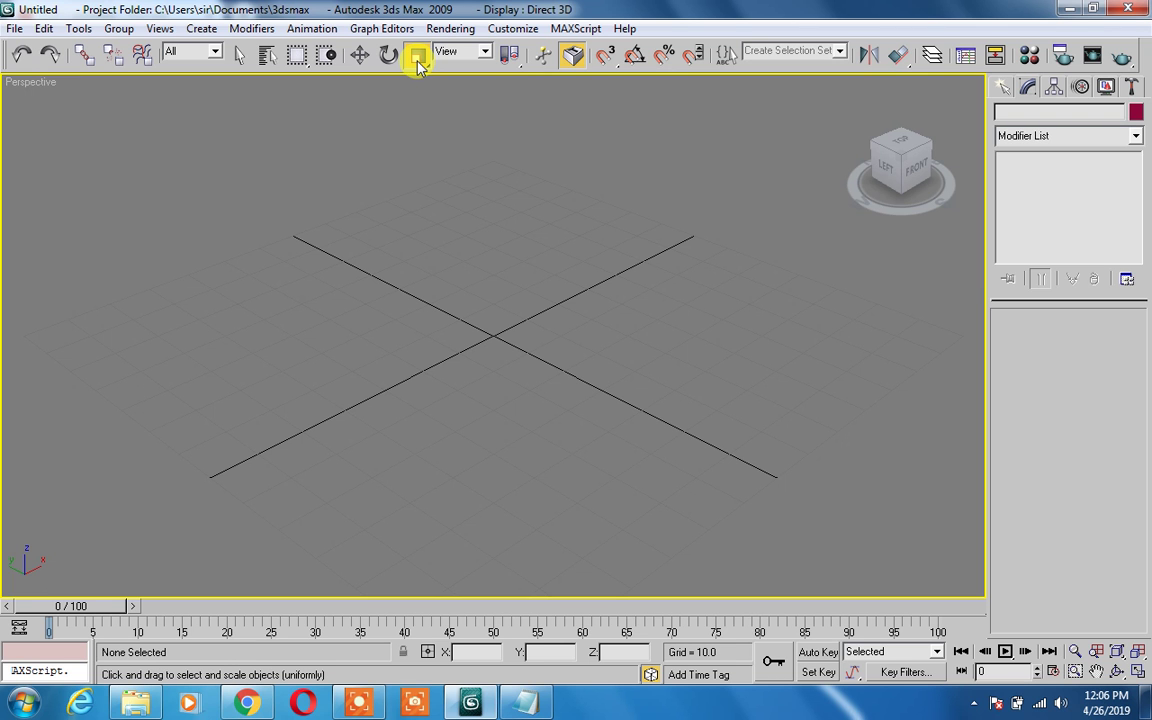